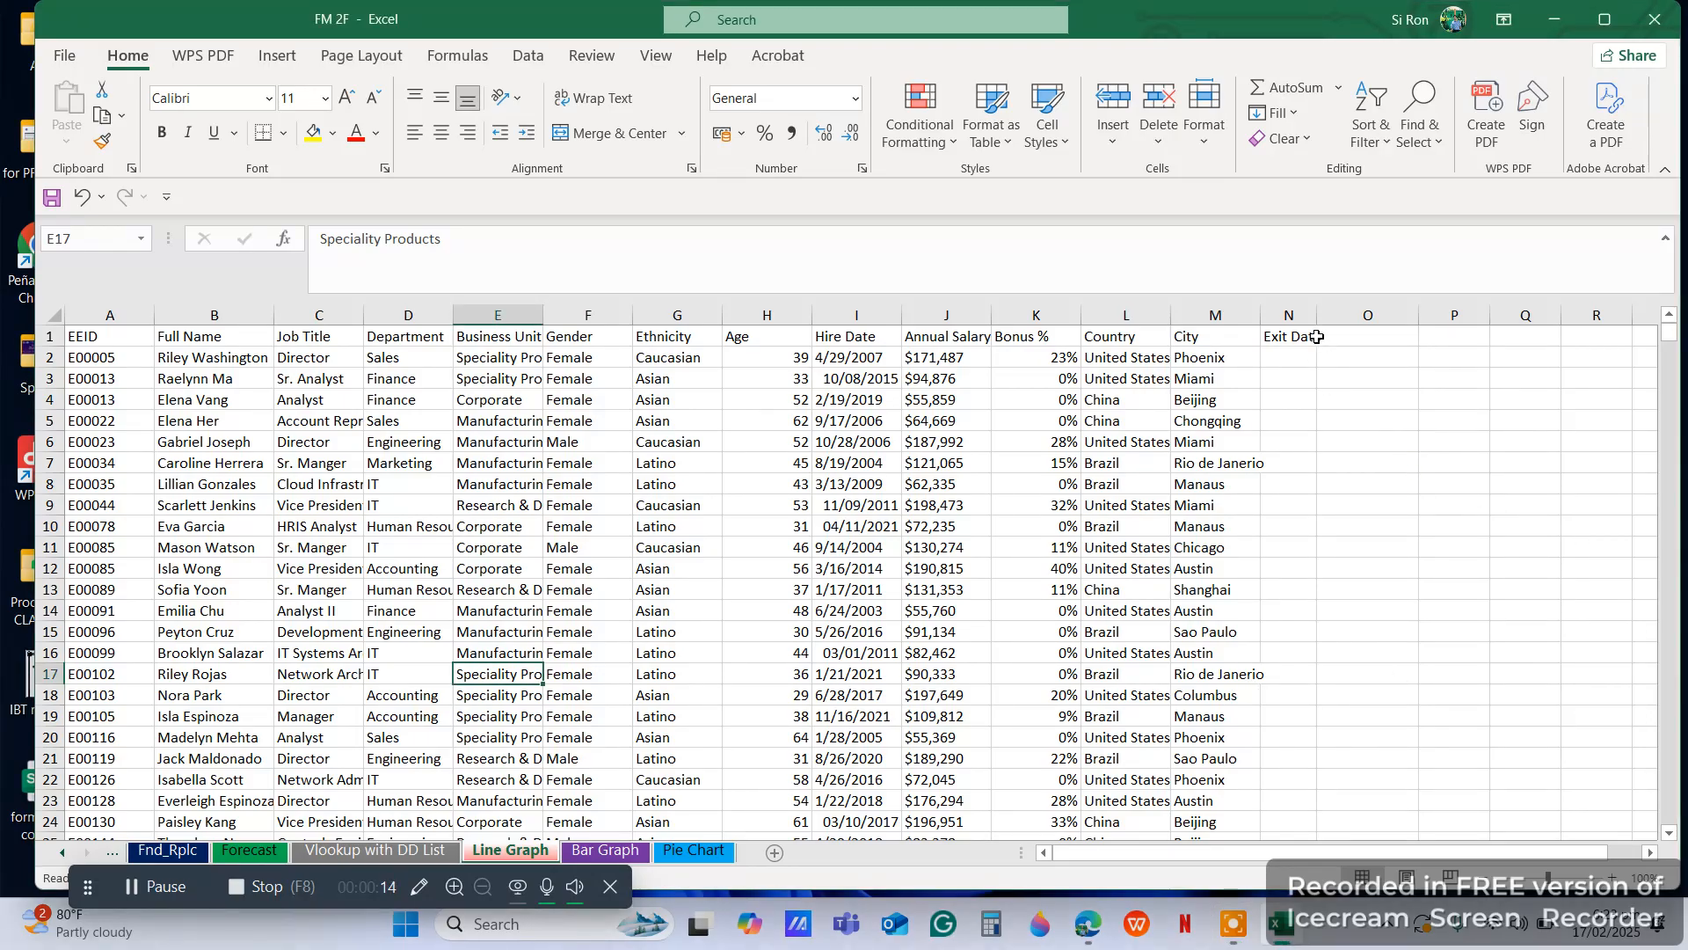
{"action": "left_click", "coordinate": [1287, 317]}
{"action": "left_click_drag", "start_coordinate": [1272, 317], "coordinate": [854, 316]}
{"action": "right_click", "coordinate": [857, 316]}
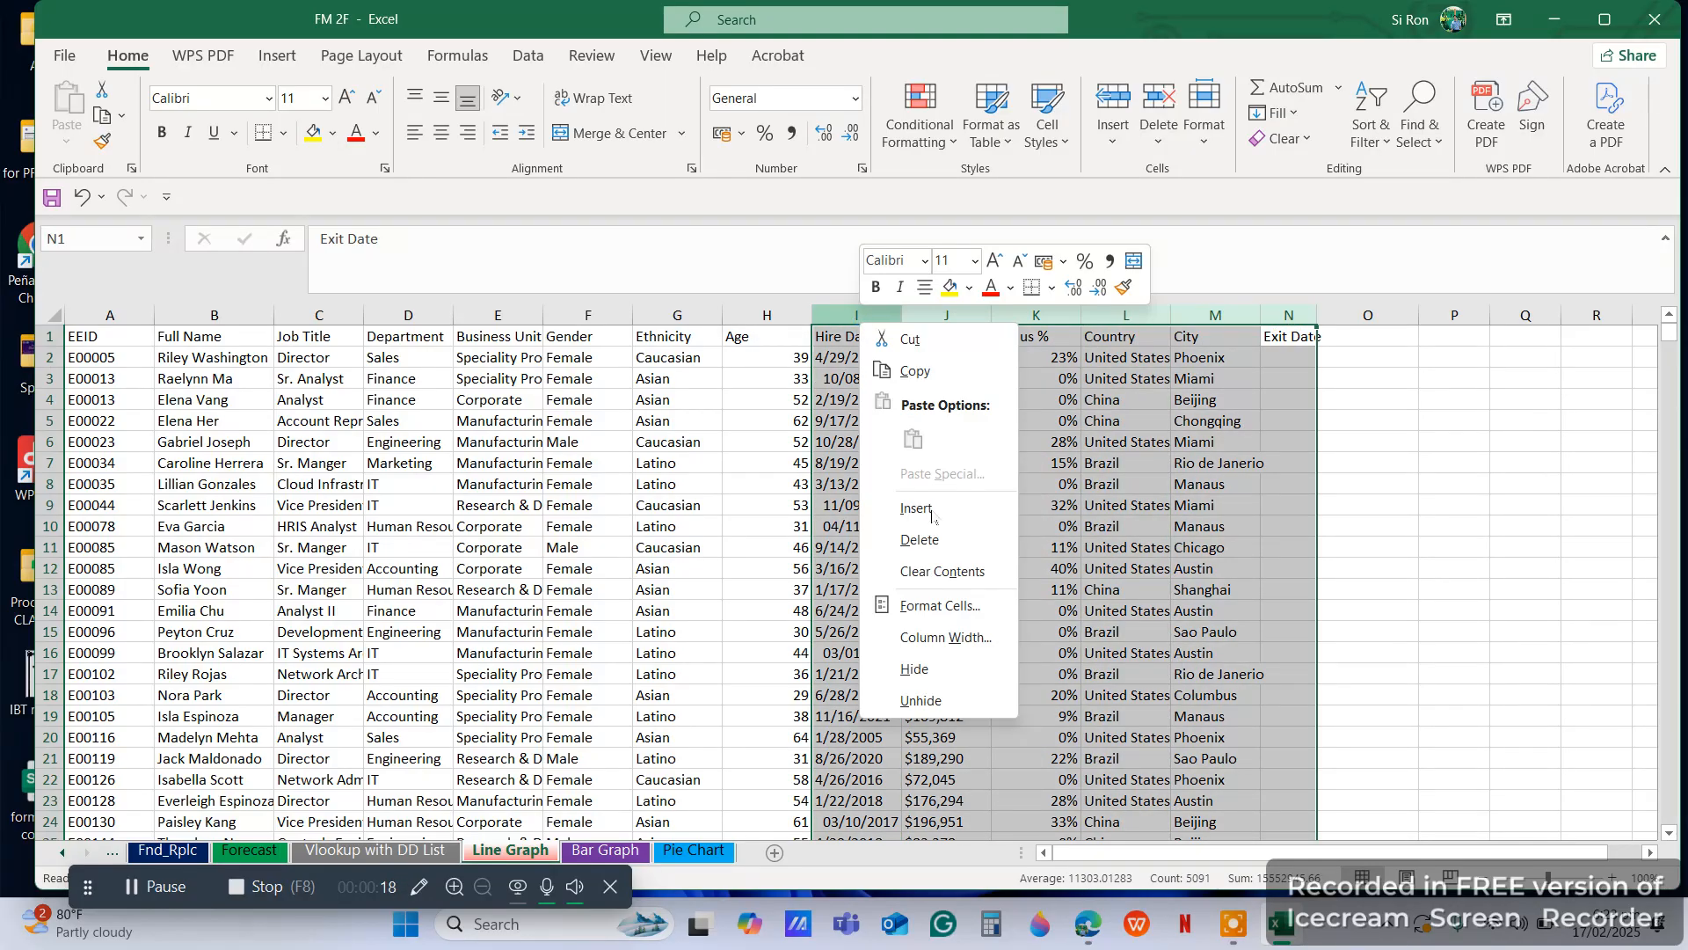
{"action": "left_click", "coordinate": [919, 669]}
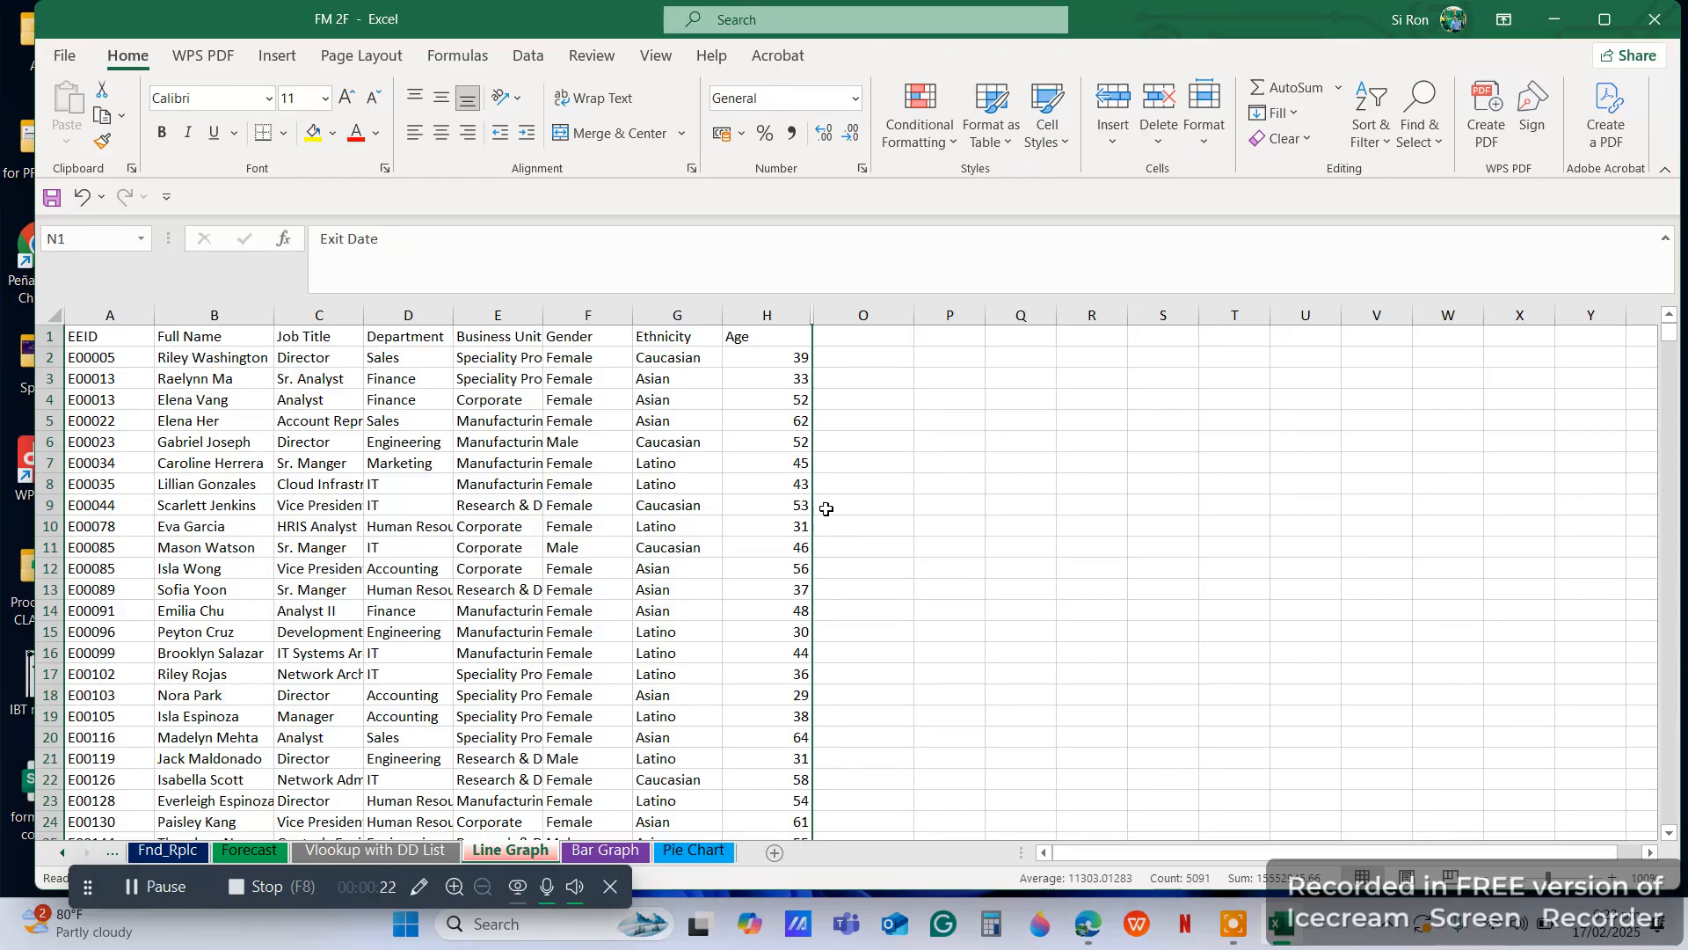
{"action": "left_click", "coordinate": [916, 388]}
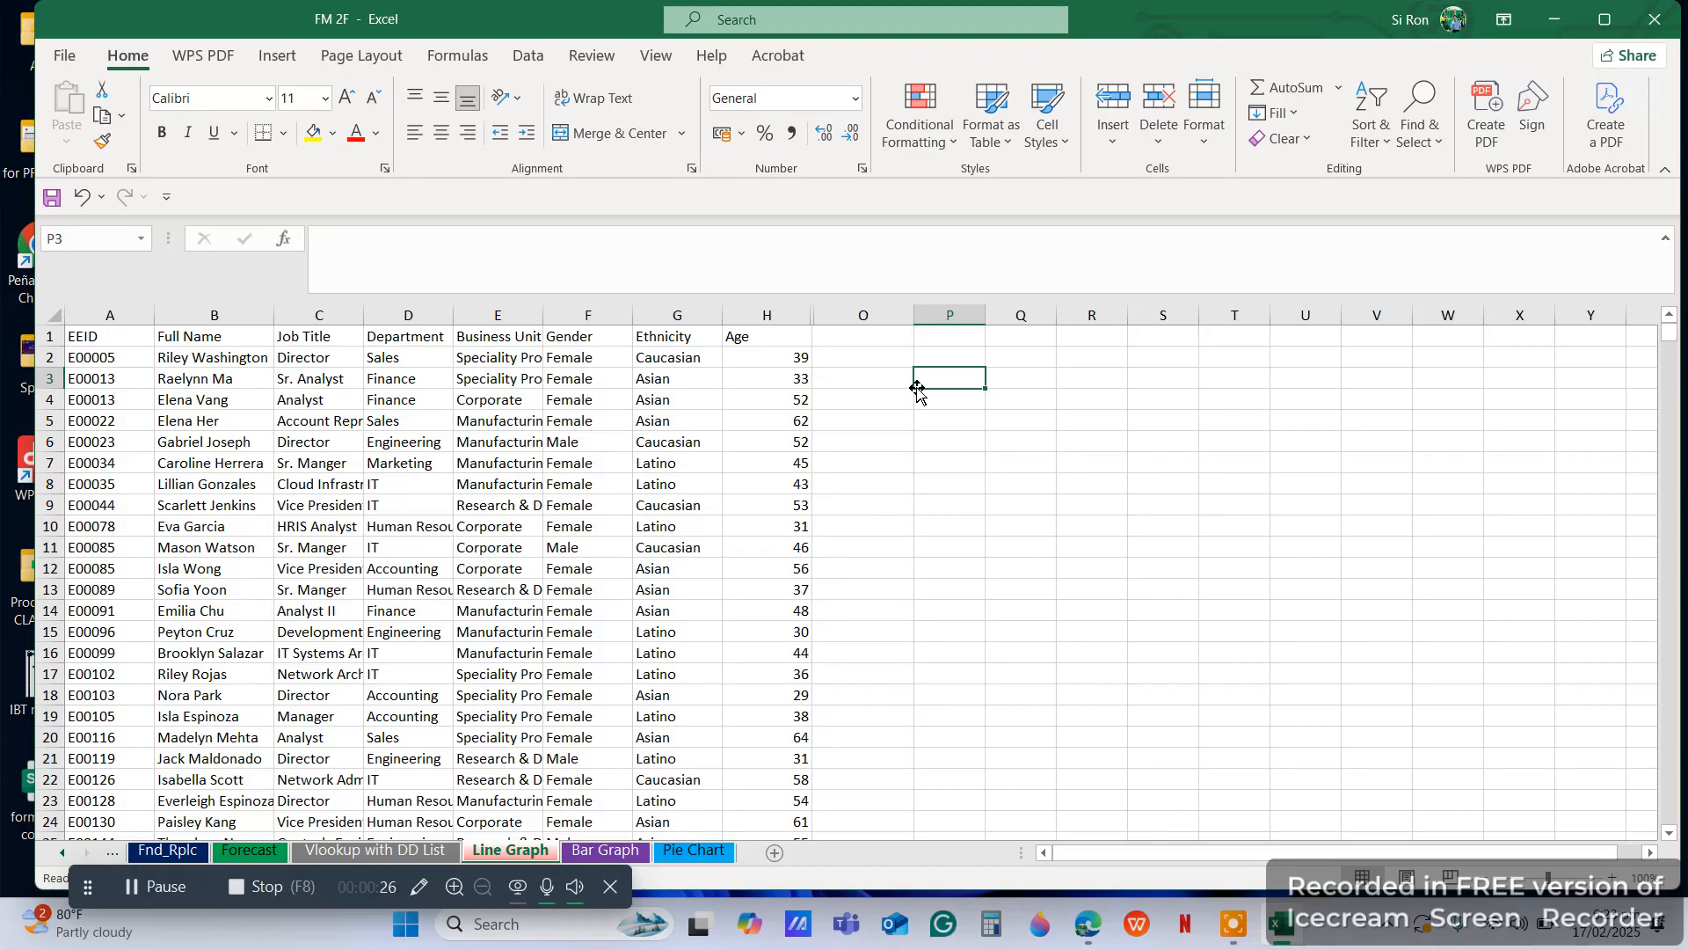
{"action": "key", "text": "ctrl+z"}
{"action": "left_click", "coordinate": [884, 459]}
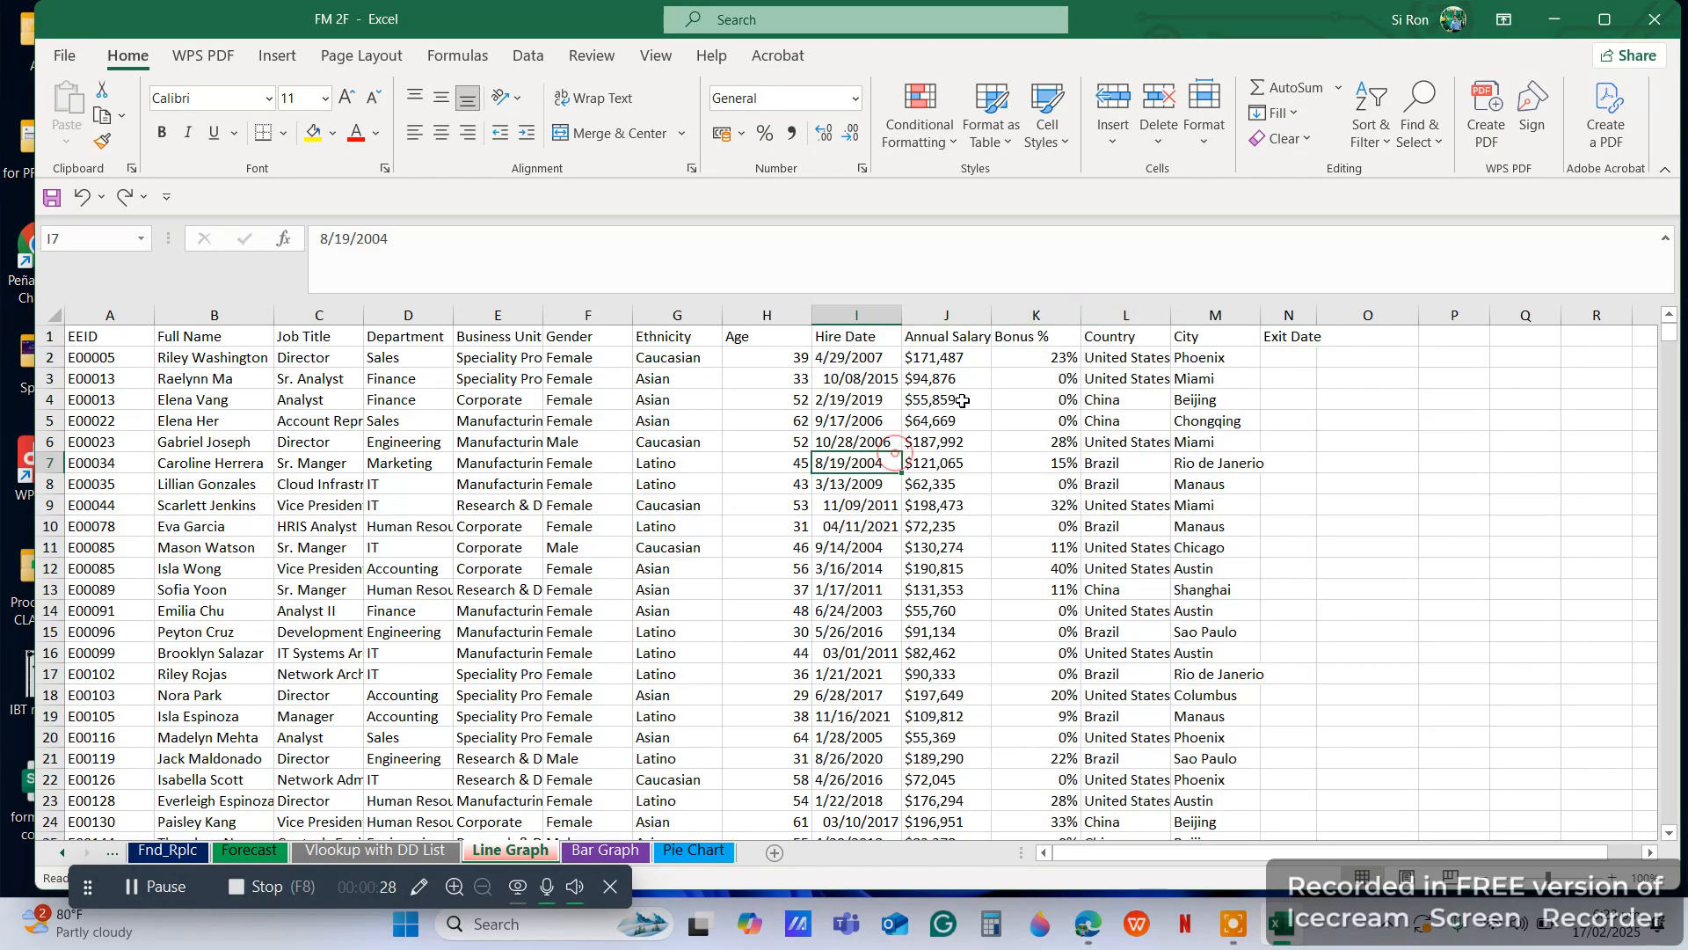
Fill the Country column with yellow and hide the other data columns, A to K and M to N
{"action": "left_click", "coordinate": [1125, 315]}
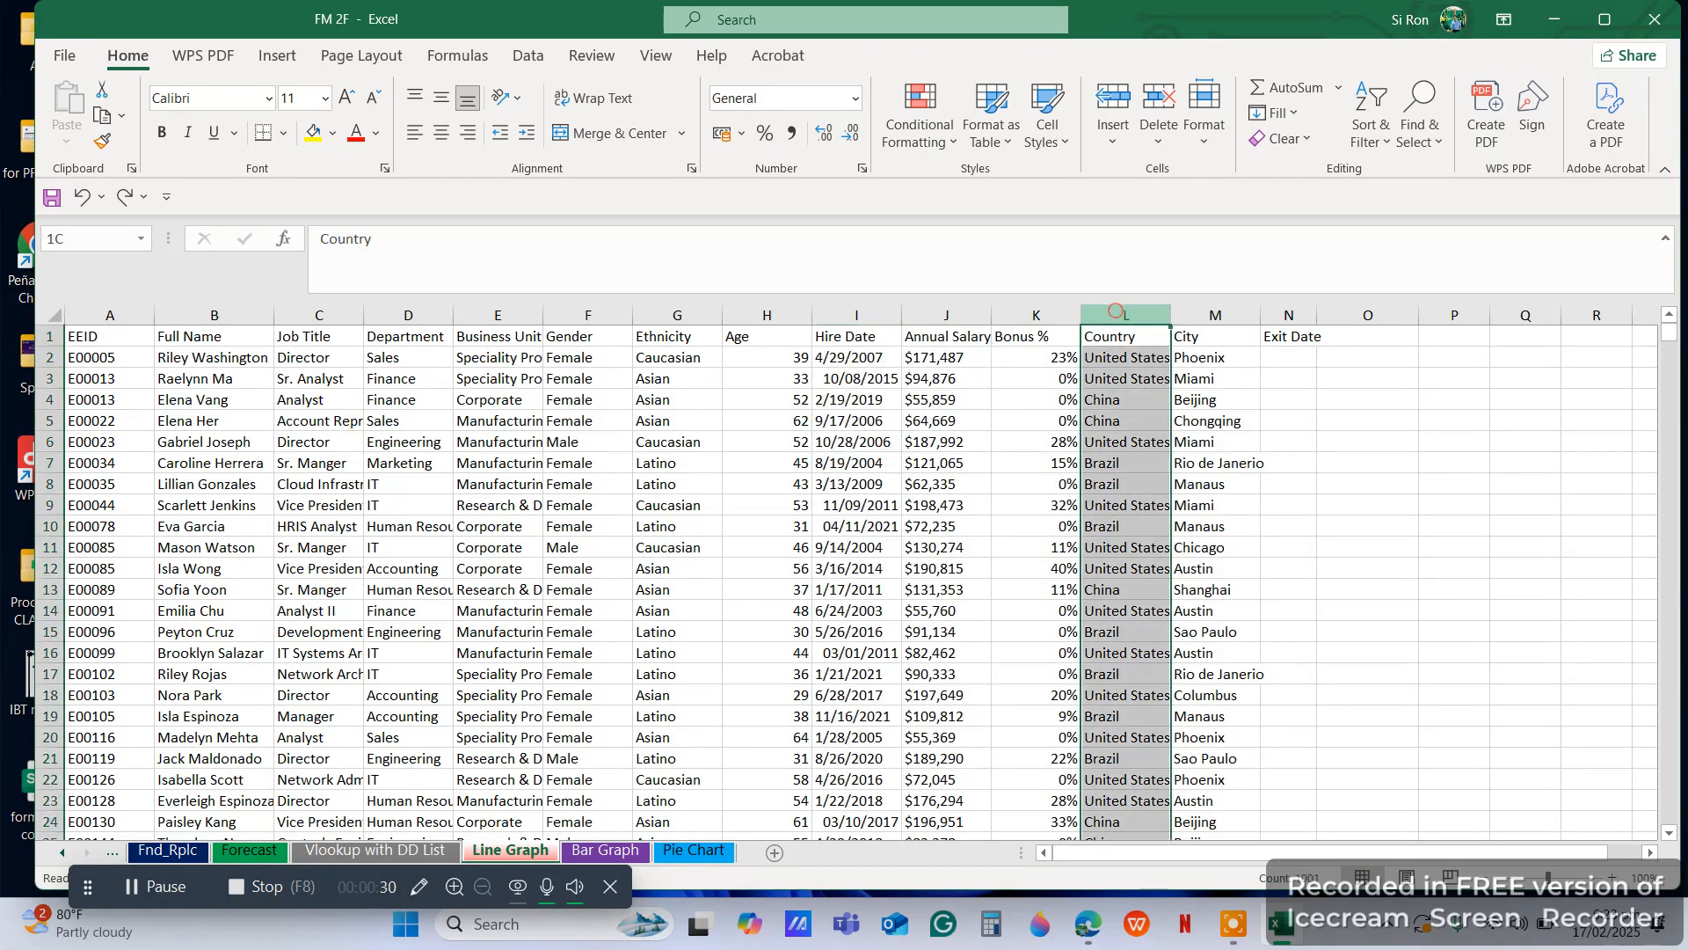
{"action": "left_click", "coordinate": [313, 133]}
{"action": "left_click_drag", "start_coordinate": [1036, 314], "coordinate": [81, 319]}
{"action": "right_click", "coordinate": [87, 318]}
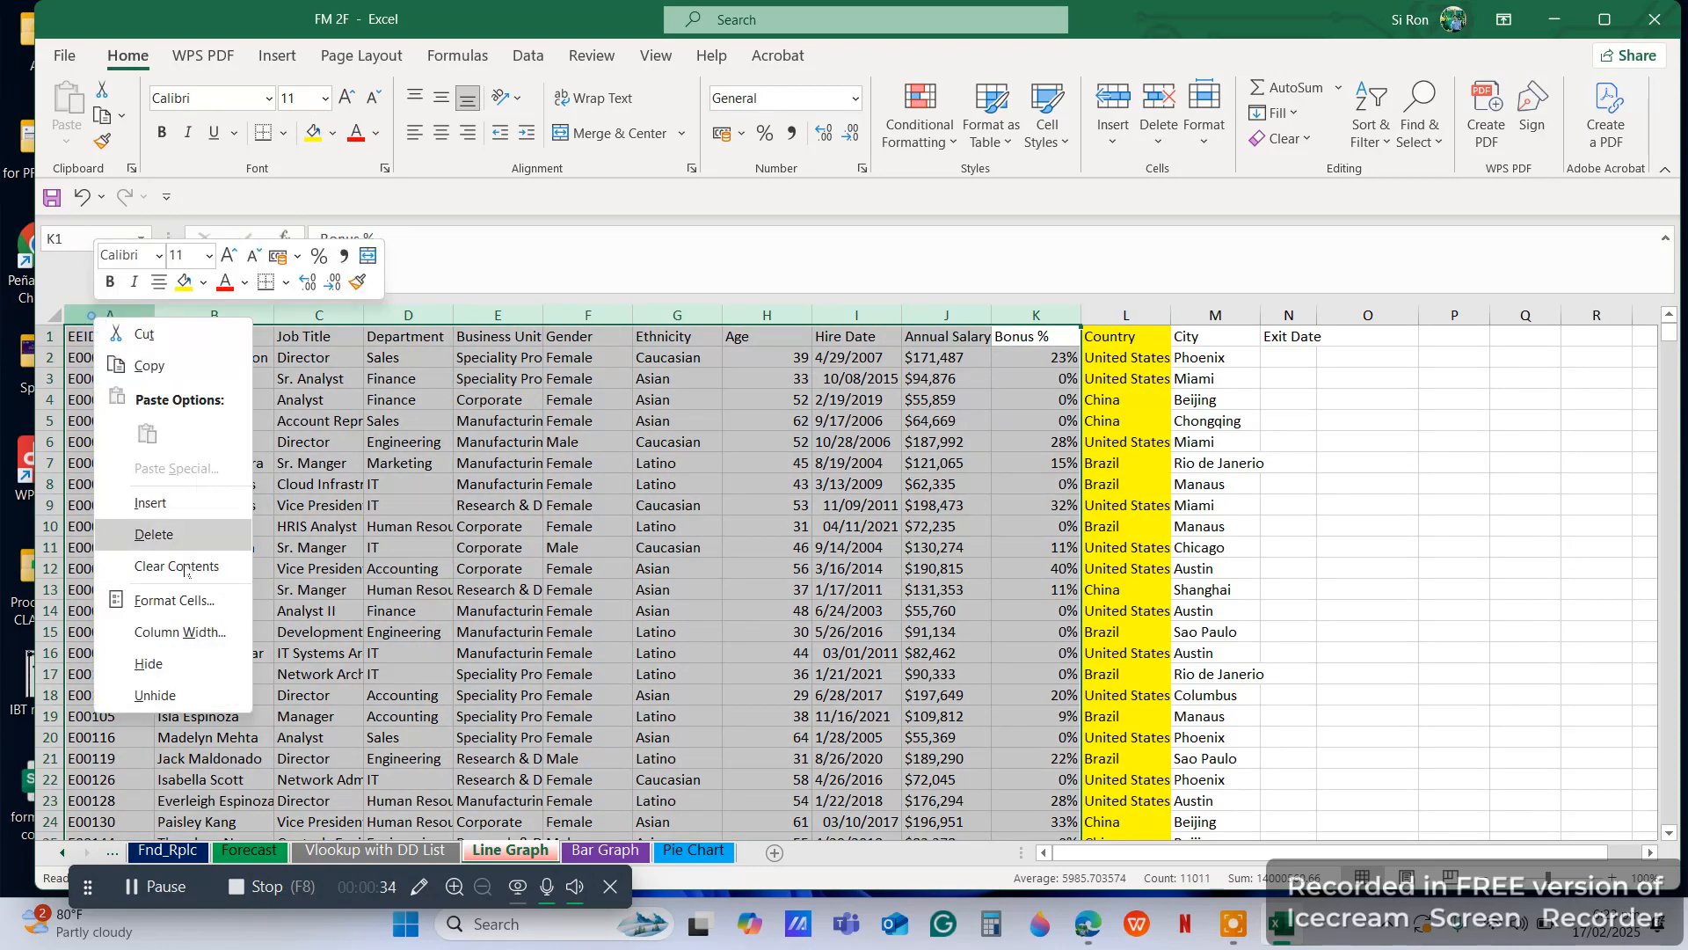
{"action": "left_click", "coordinate": [140, 666]}
{"action": "left_click_drag", "start_coordinate": [199, 314], "coordinate": [272, 314]}
{"action": "right_click", "coordinate": [272, 315]}
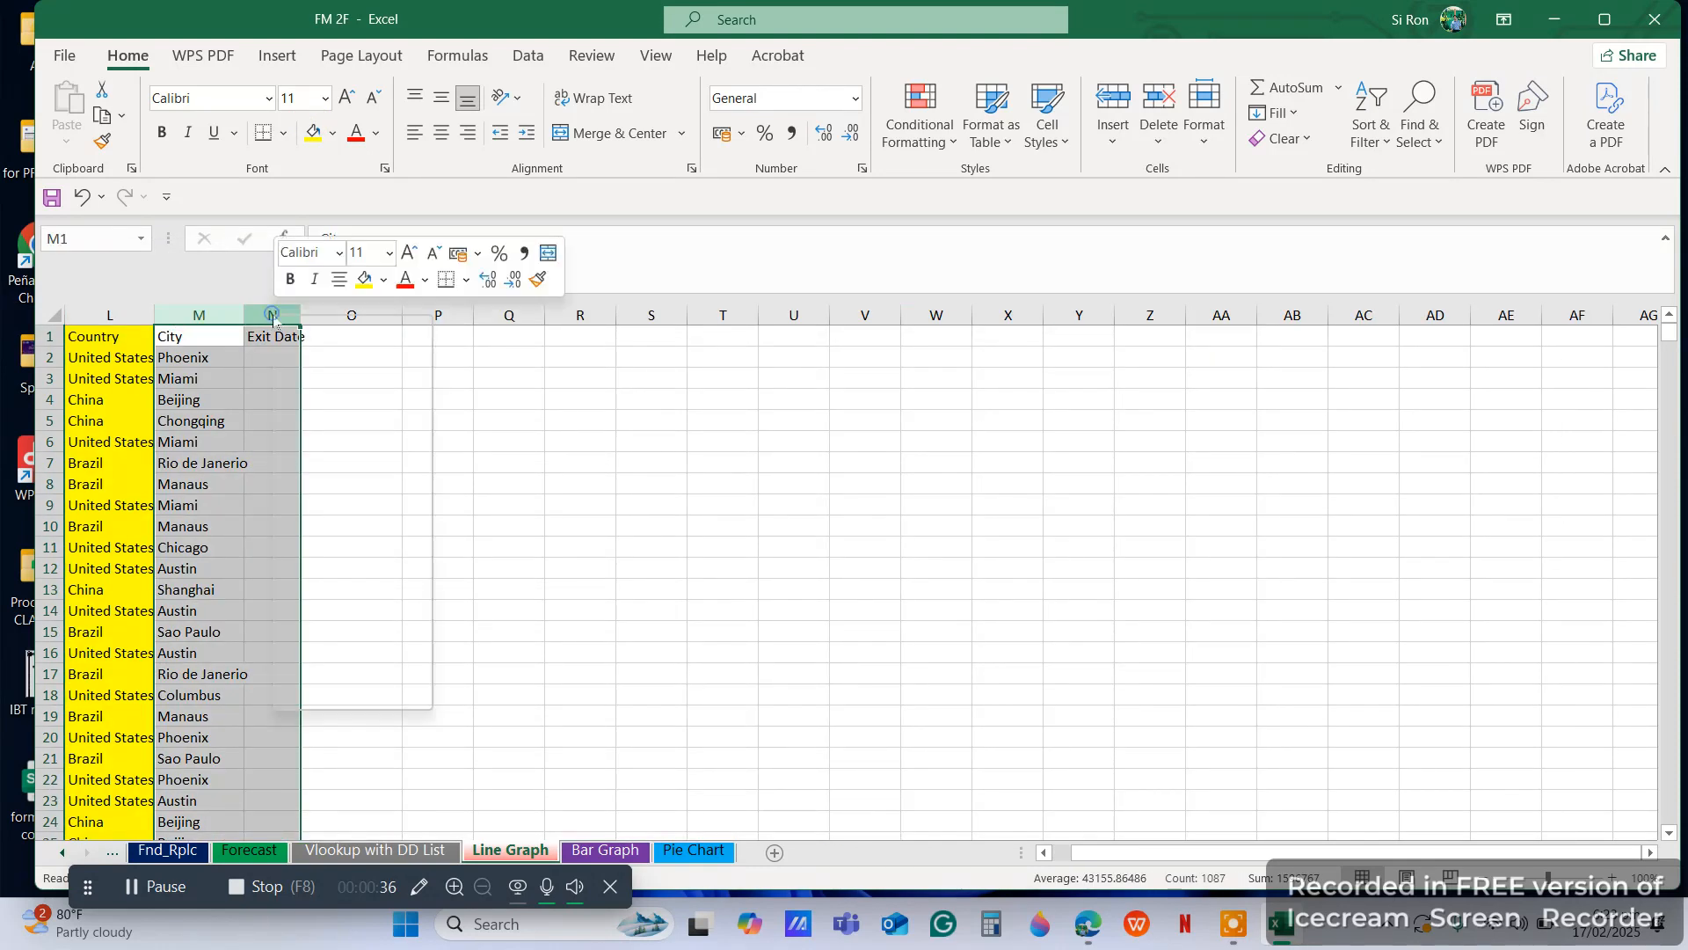
{"action": "left_click", "coordinate": [329, 660]}
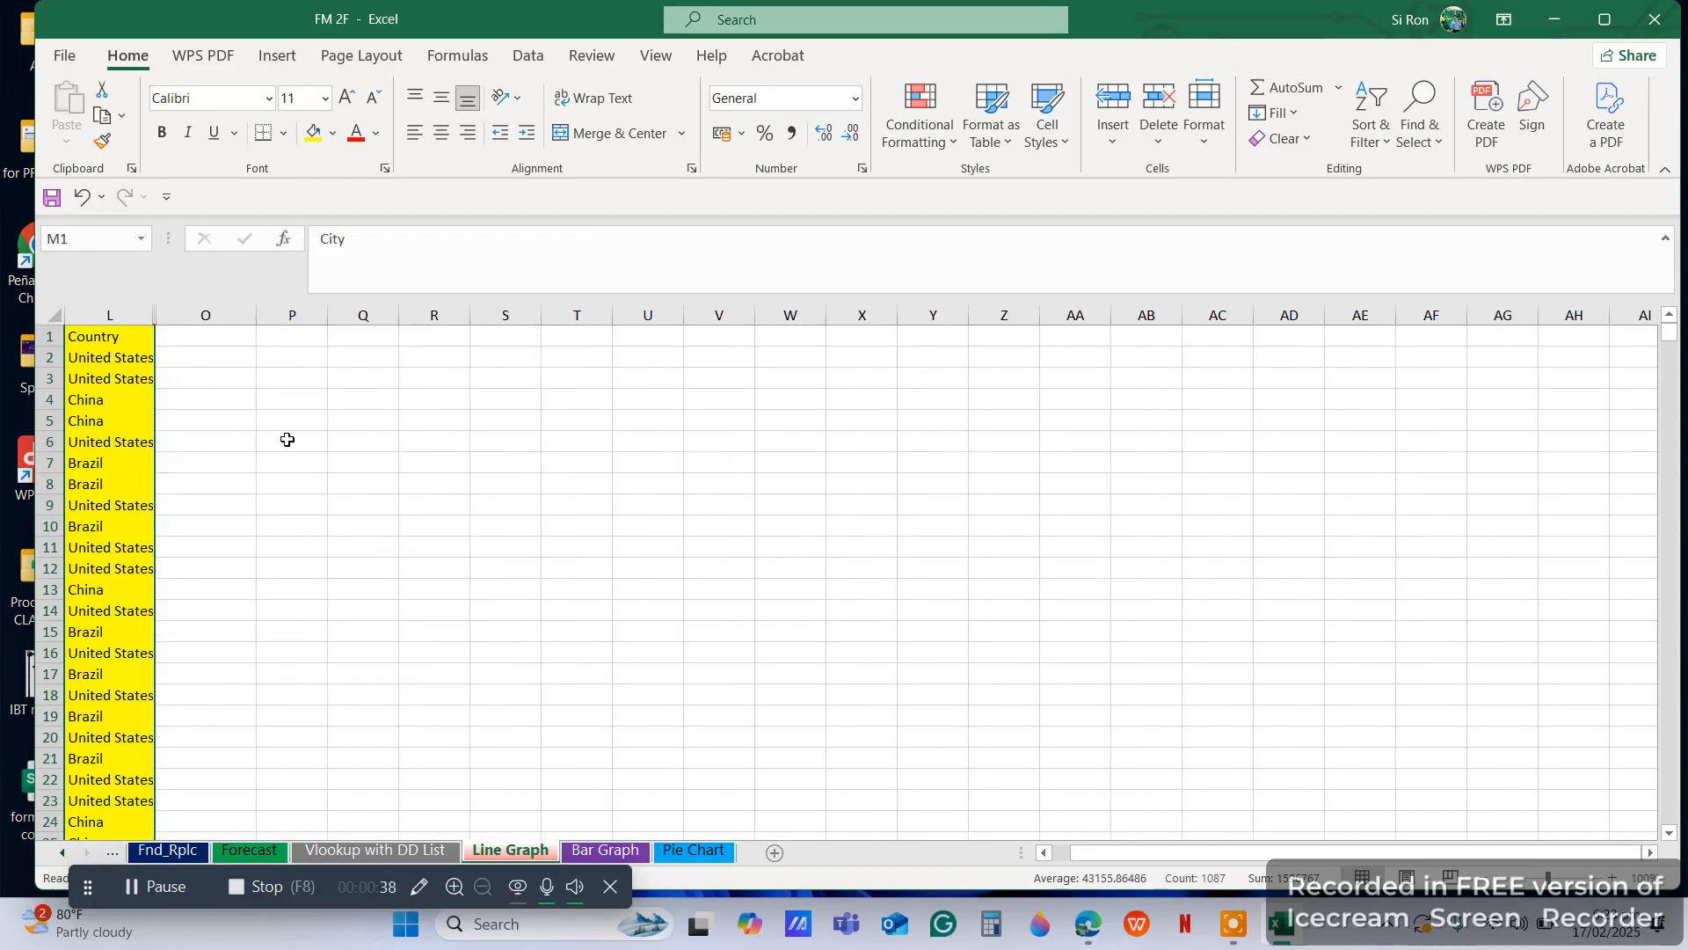
Enter the heading "Employees Country Percentage" in cell P4
{"action": "left_click", "coordinate": [260, 402]}
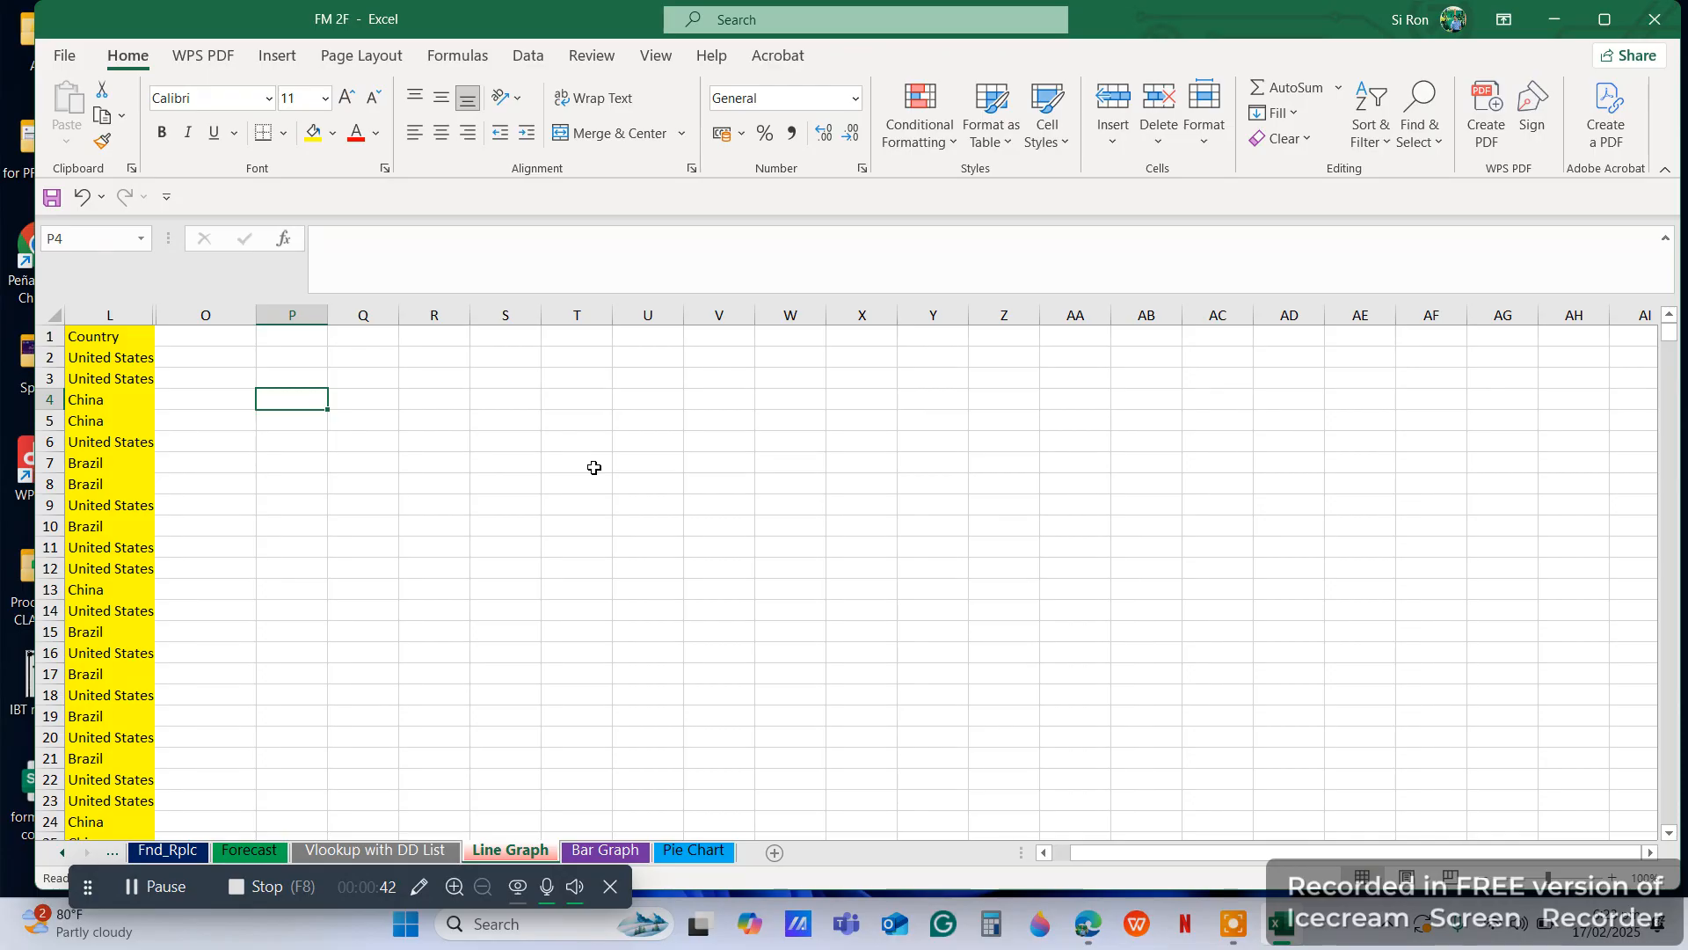
{"action": "type", "text": "Empl"}
{"action": "type", "text": "oyy"}
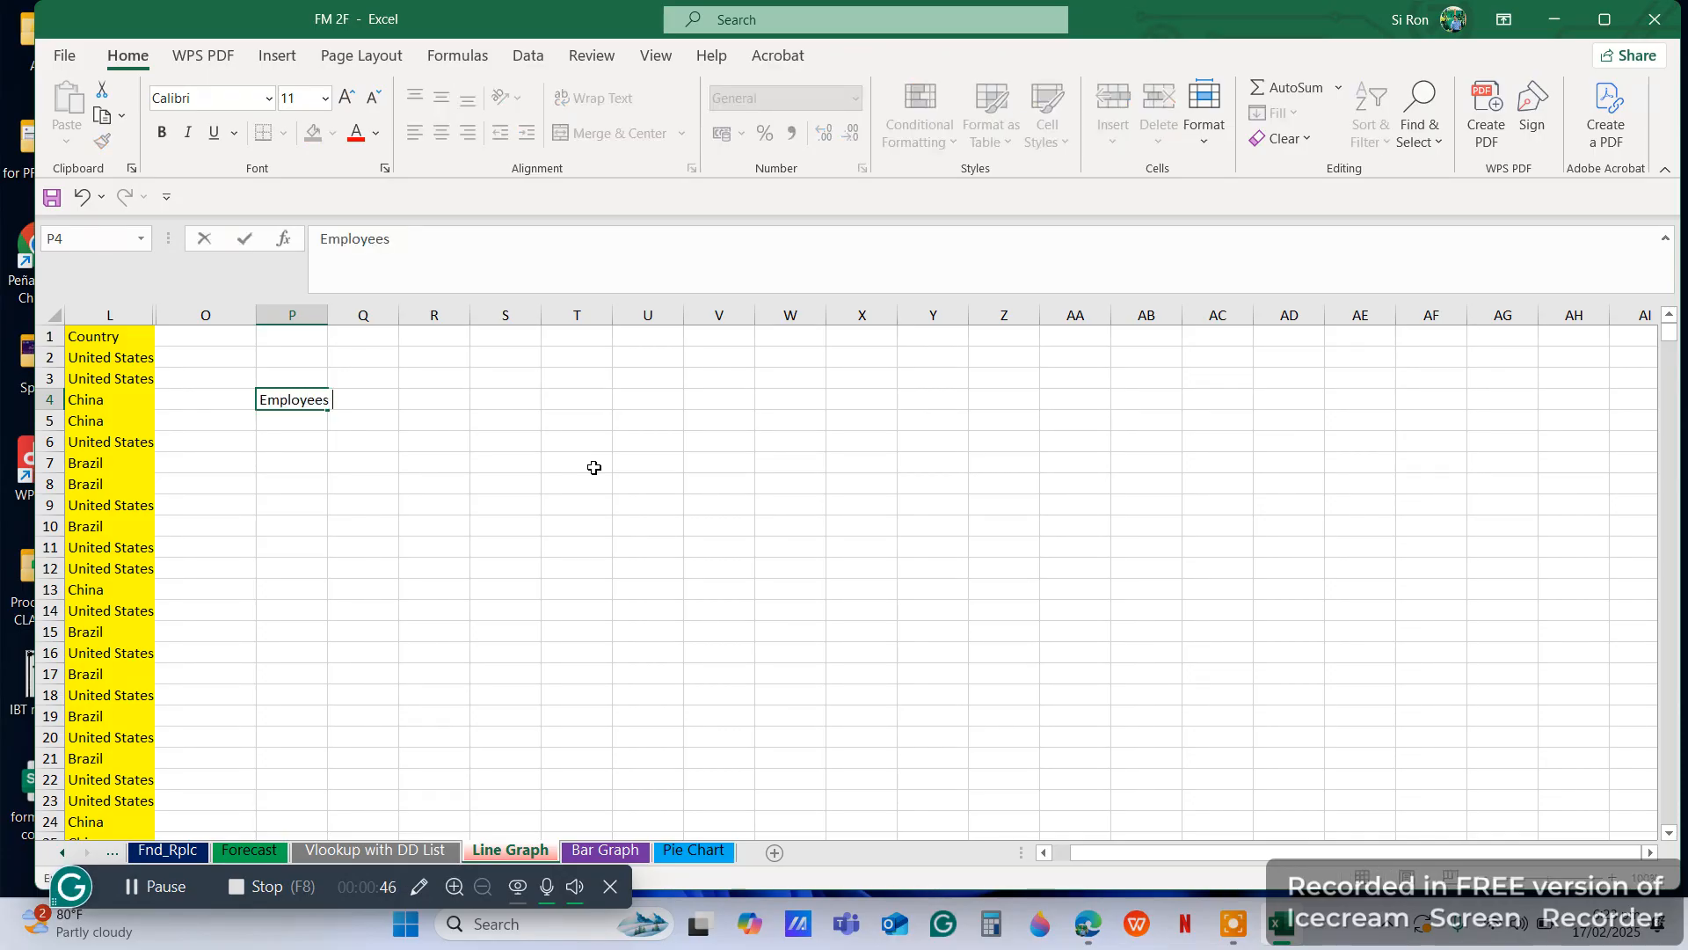
{"action": "type", "text": "Country"}
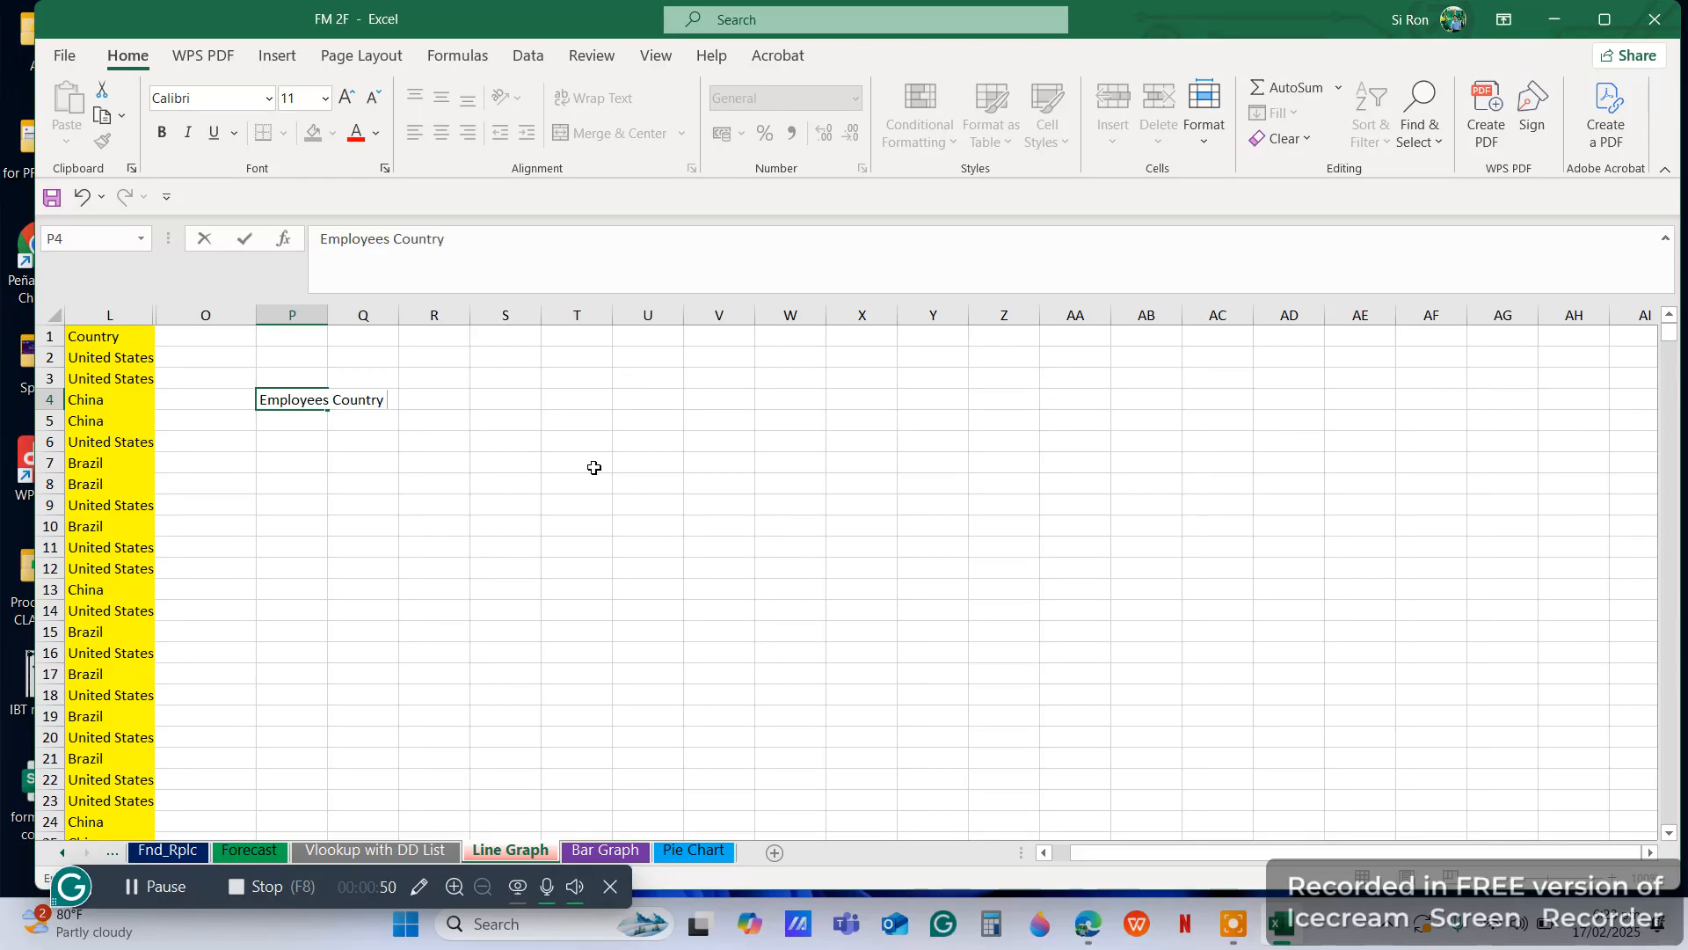
{"action": "type", "text": " Percentage"}
{"action": "key", "text": "Return"}
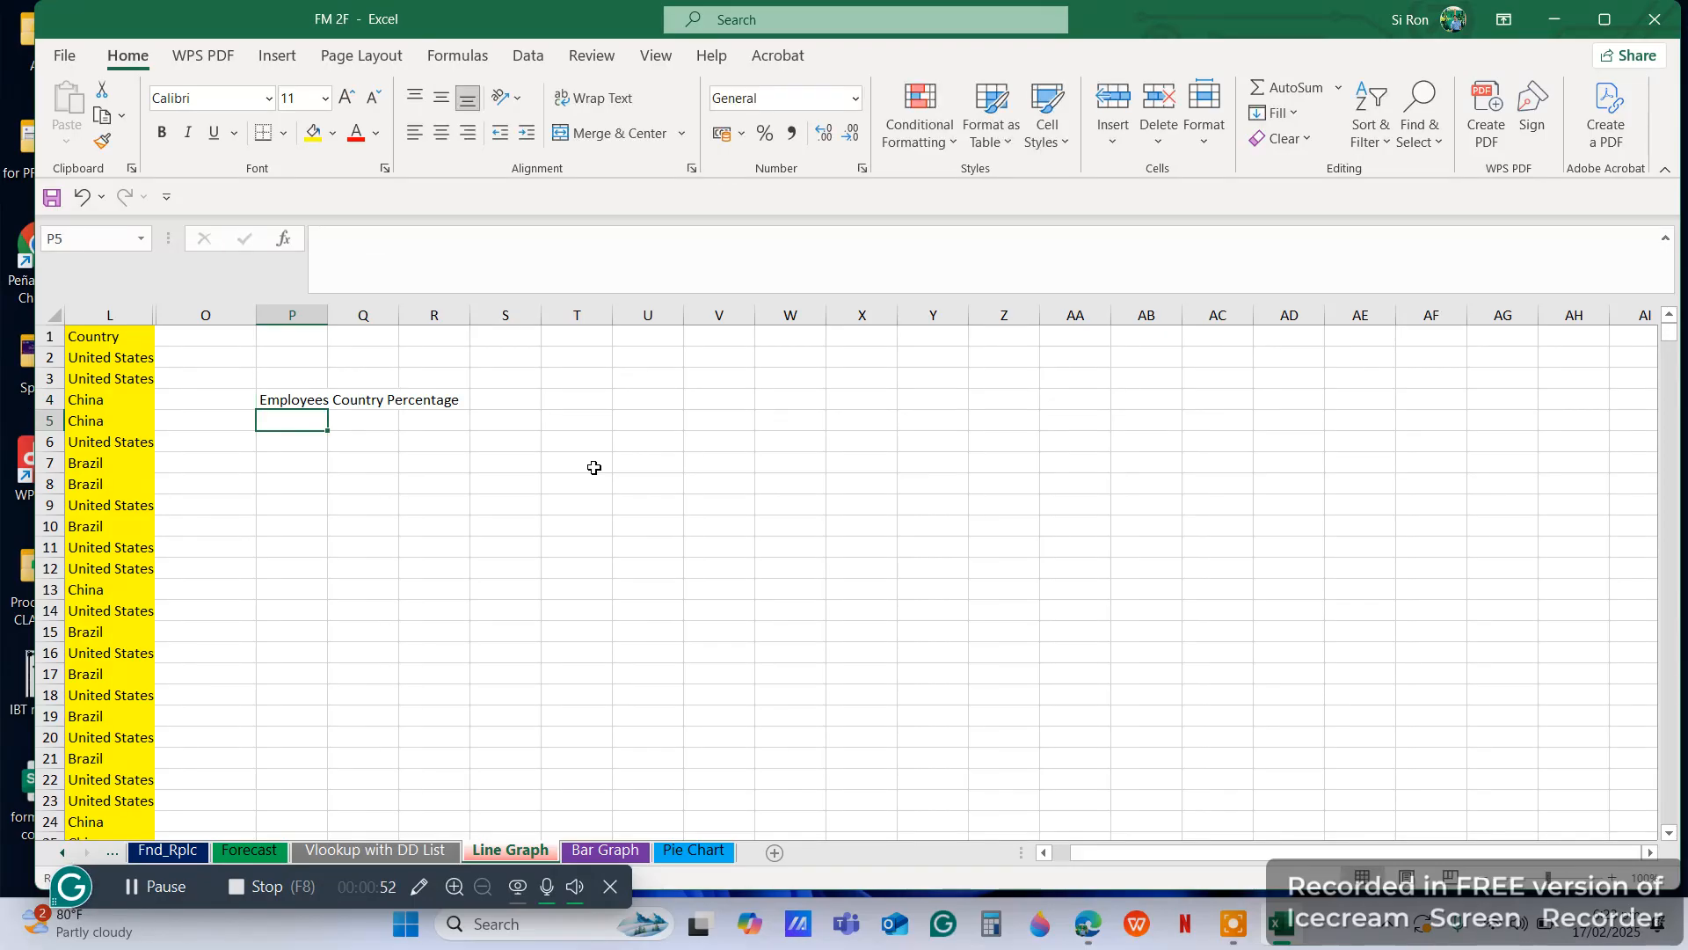
Add filters to the header row and check which countries the Country column's filter list contains
{"action": "left_click", "coordinate": [50, 336]}
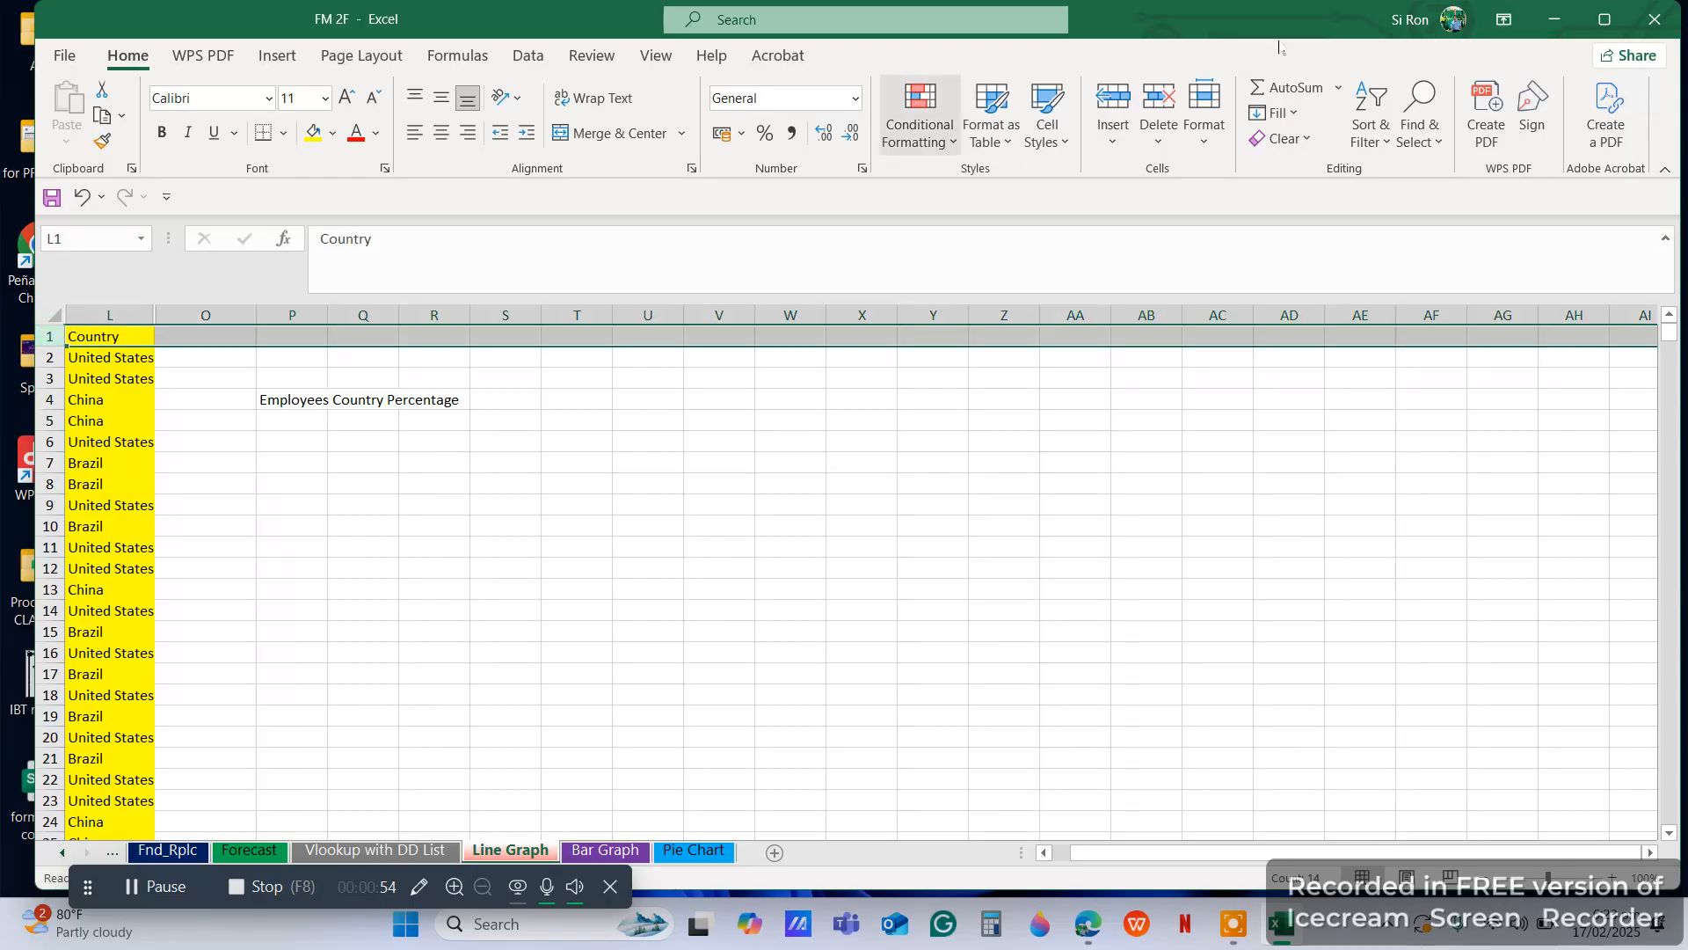
{"action": "left_click", "coordinate": [1368, 115]}
{"action": "left_click", "coordinate": [1433, 266]}
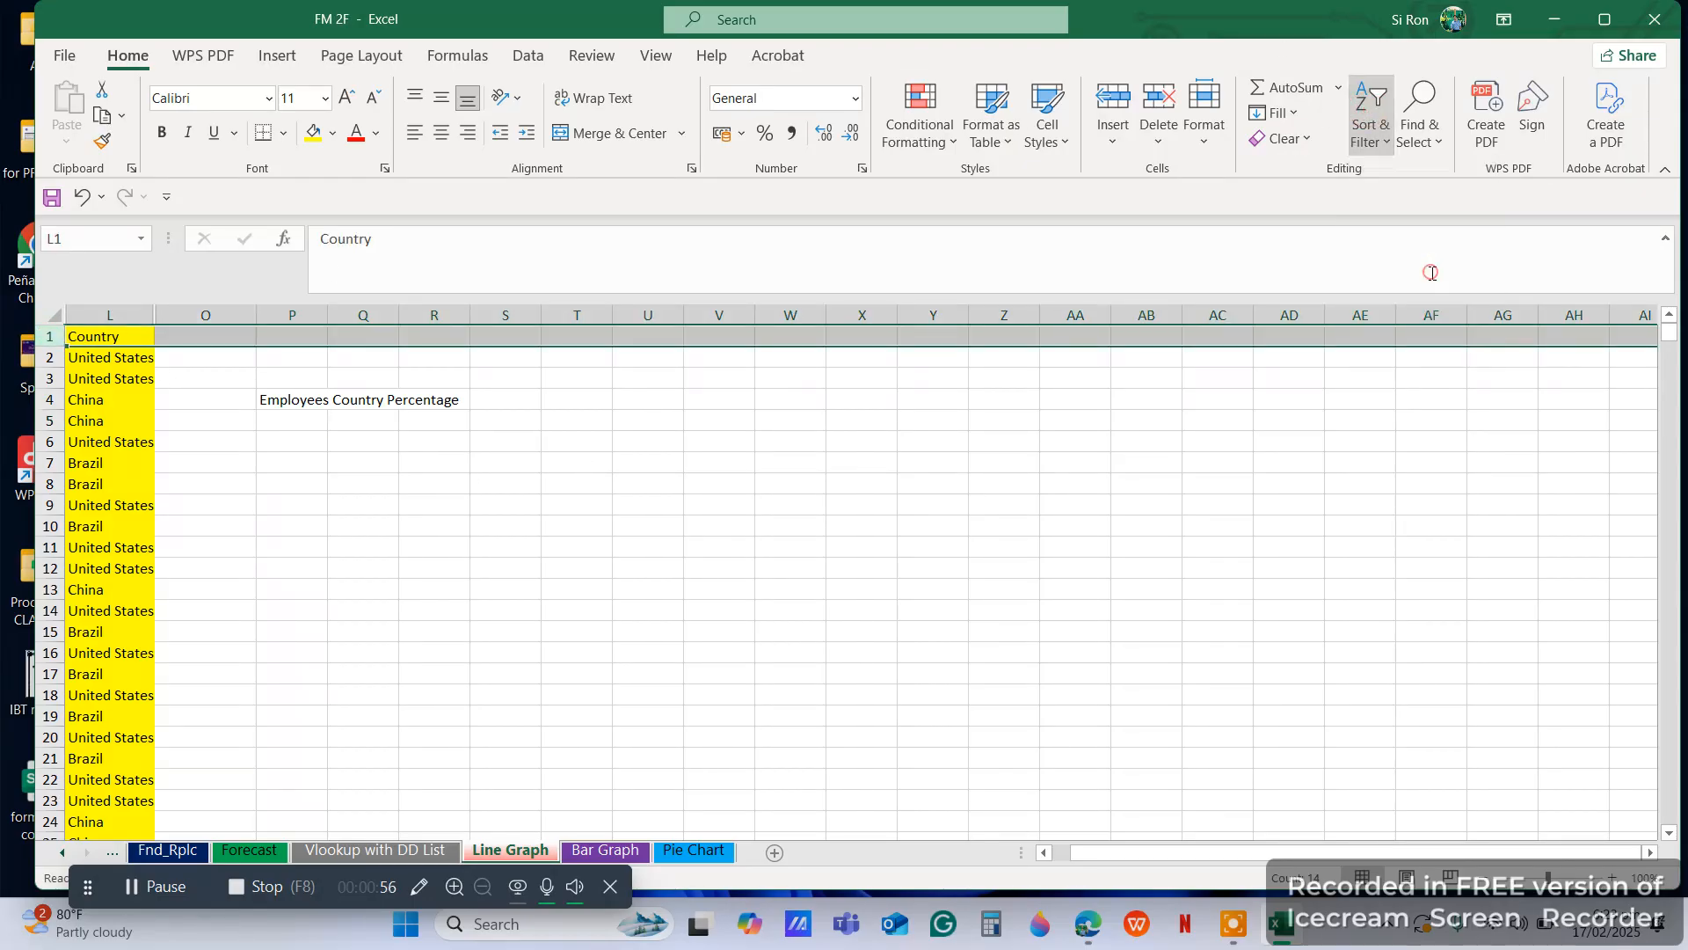
{"action": "left_click", "coordinate": [322, 494]}
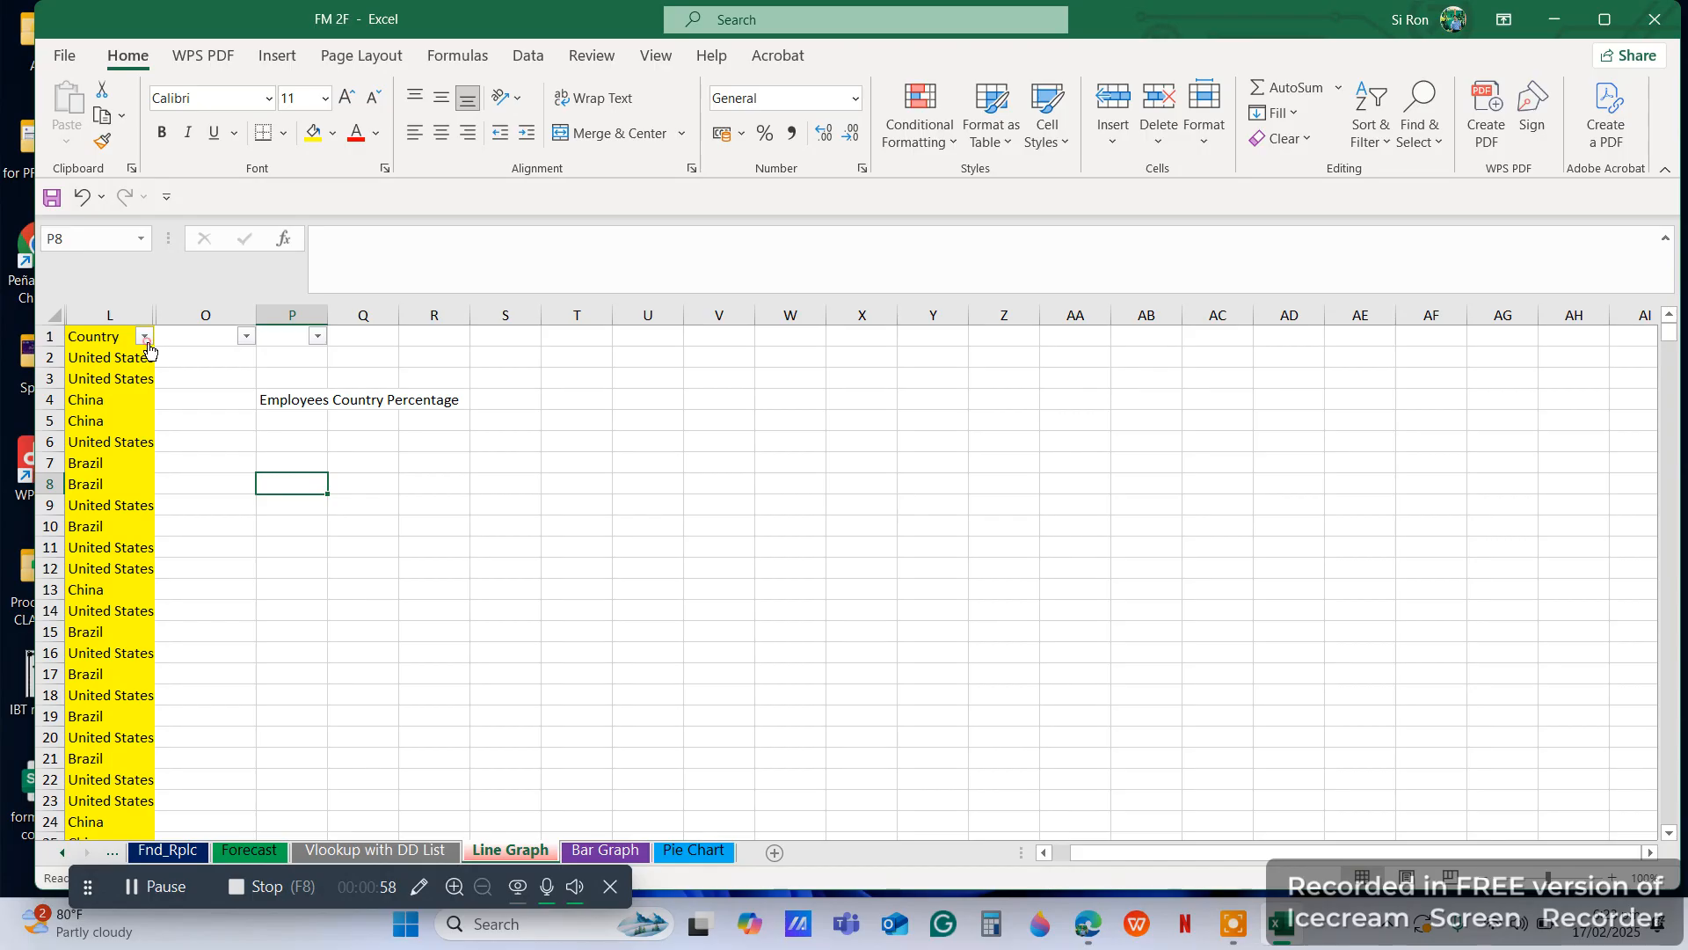
{"action": "left_click", "coordinate": [144, 336]}
{"action": "left_click", "coordinate": [159, 802]}
List Brazil, China and United States in cells P5 to P7 and widen column P to fit the names
{"action": "left_click", "coordinate": [314, 421]}
{"action": "type", "text": "Brazil"}
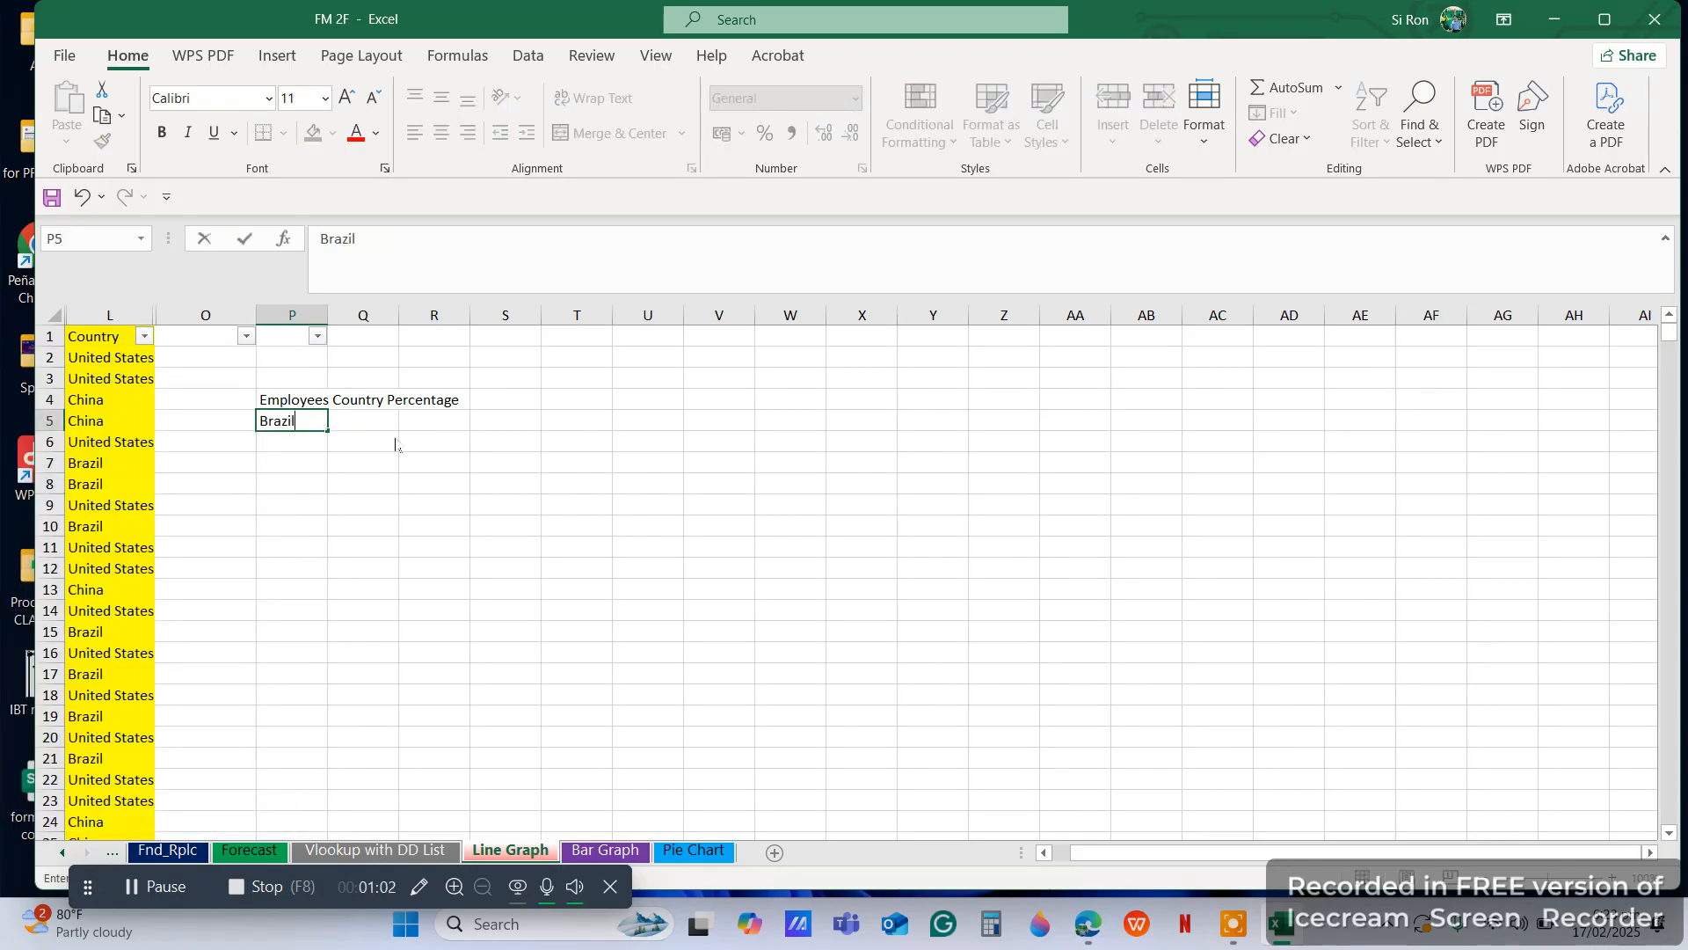
{"action": "key", "text": "Return"}
{"action": "type", "text": "China"}
{"action": "key", "text": "Return"}
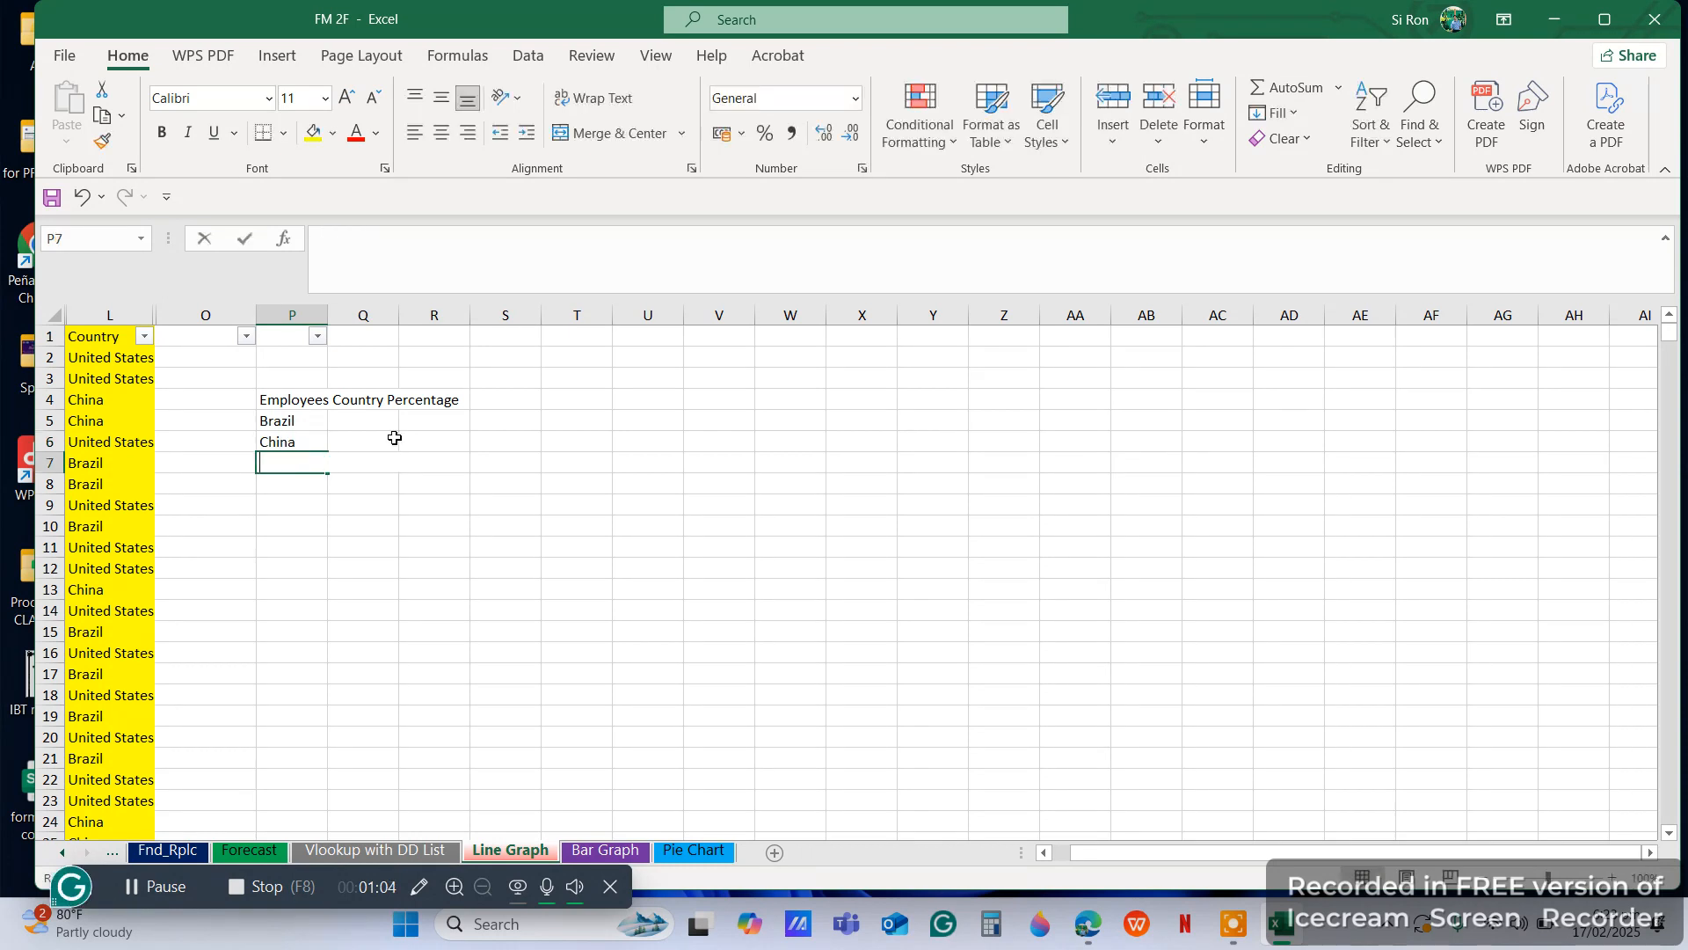
{"action": "type", "text": "eu"}
{"action": "key", "text": "BackSpace"}
{"action": "type", "text": "Unite"}
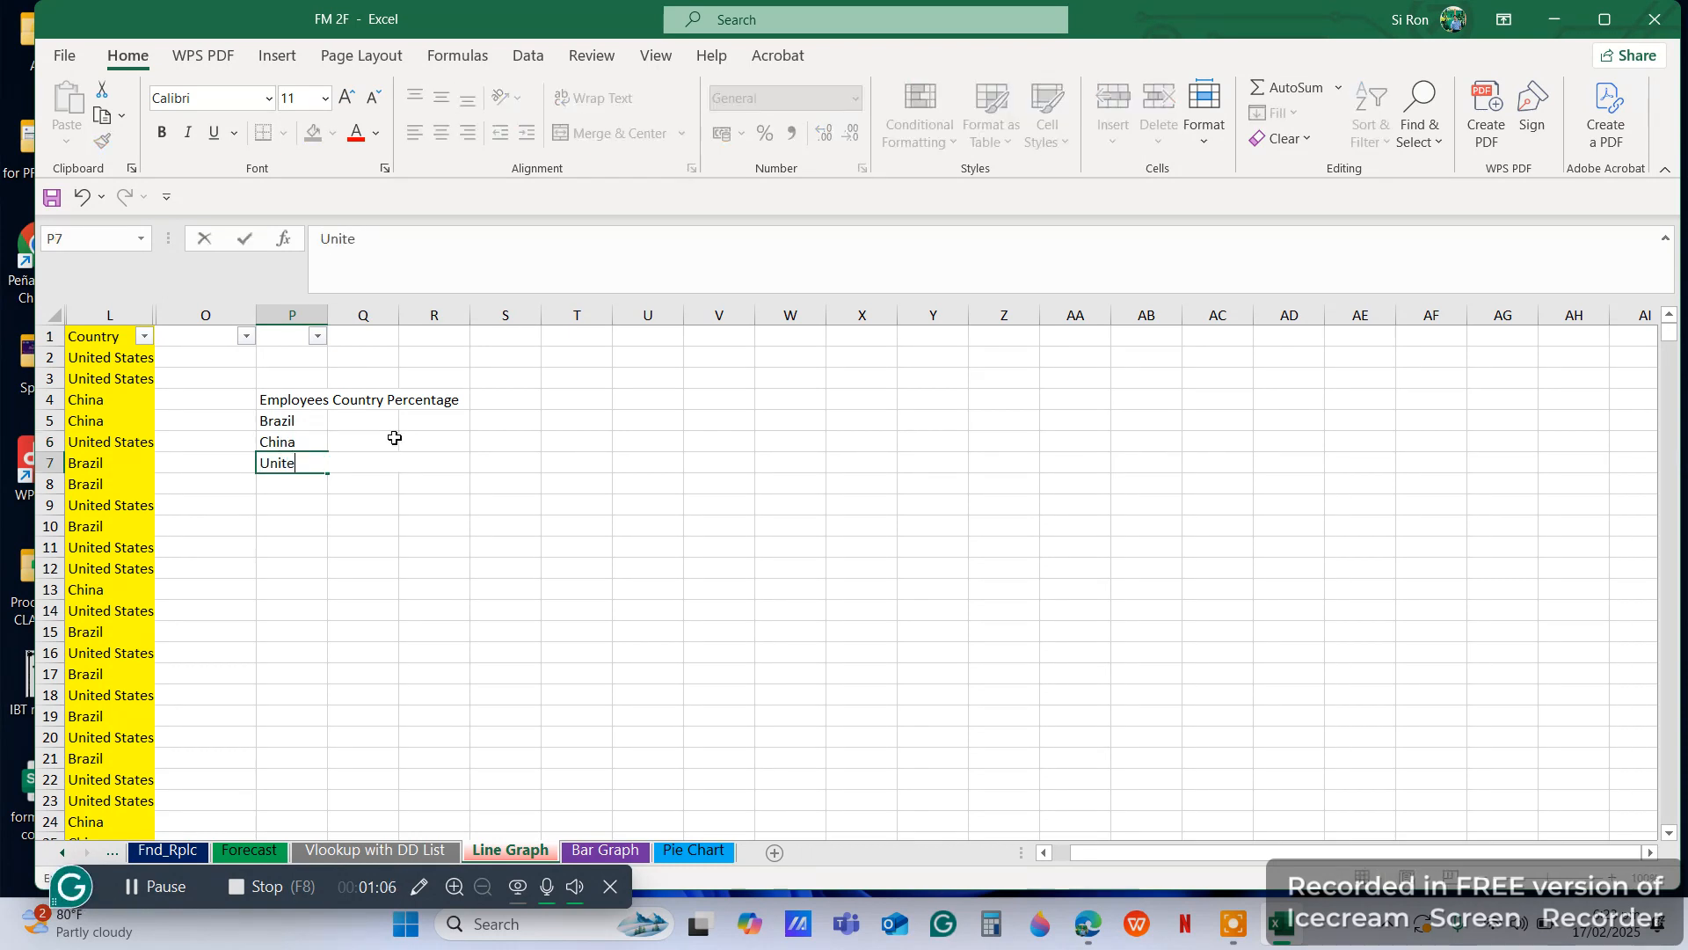
{"action": "type", "text": "d States"}
{"action": "key", "text": "Return"}
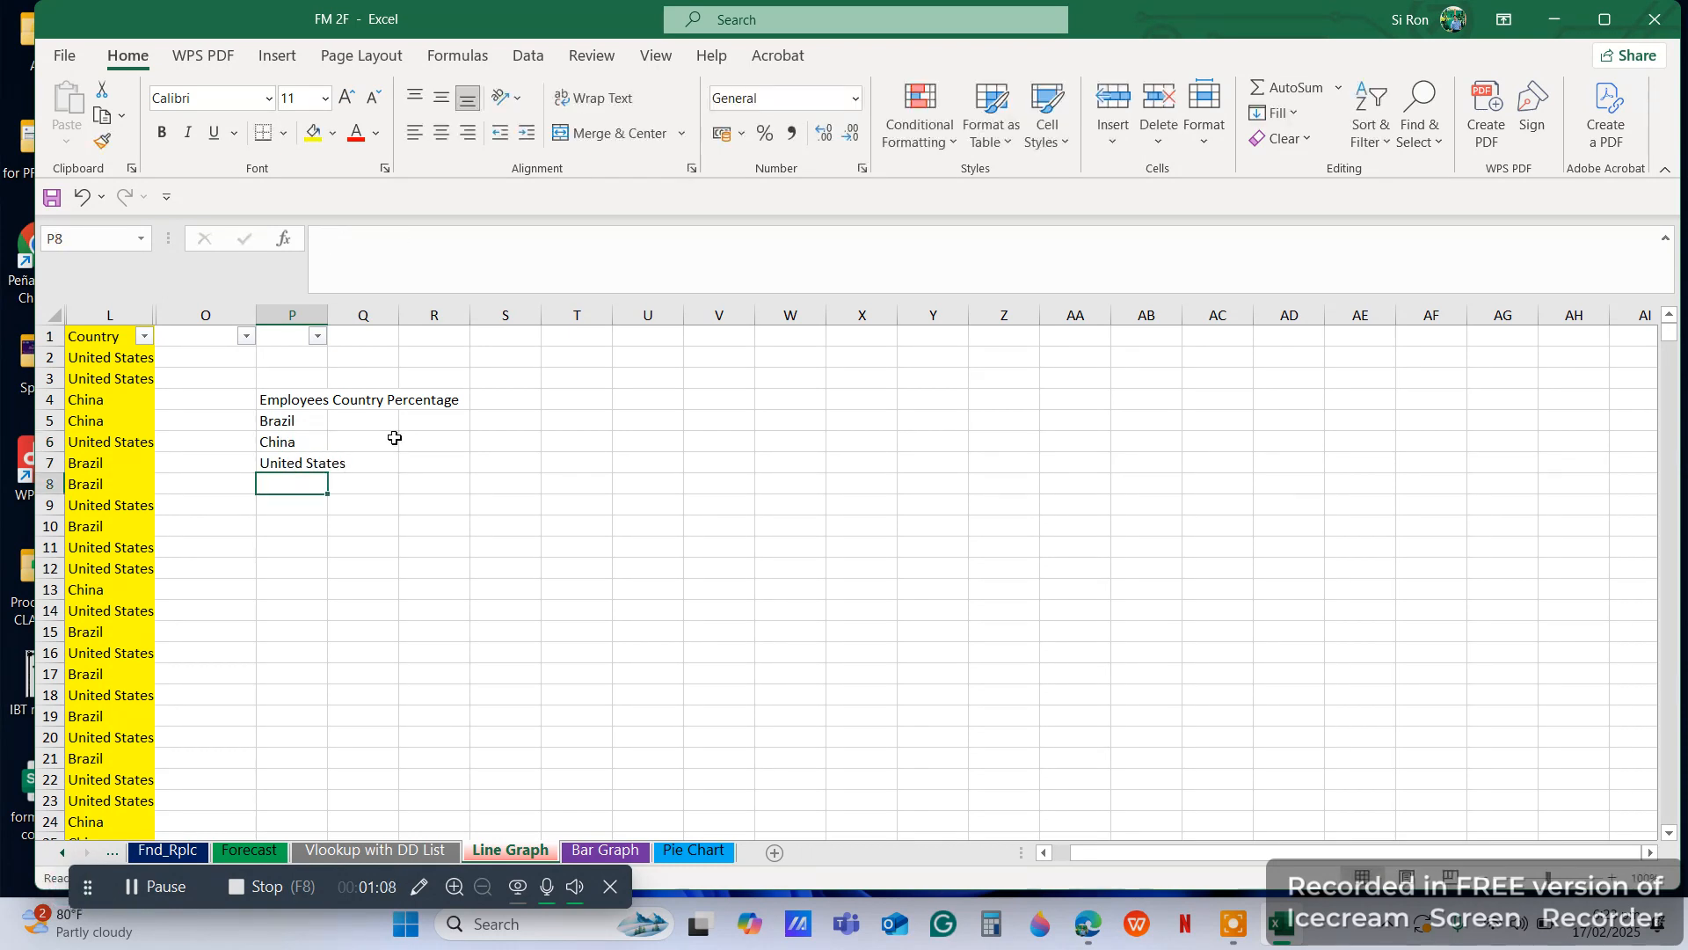
{"action": "left_click_drag", "start_coordinate": [326, 314], "coordinate": [375, 314]}
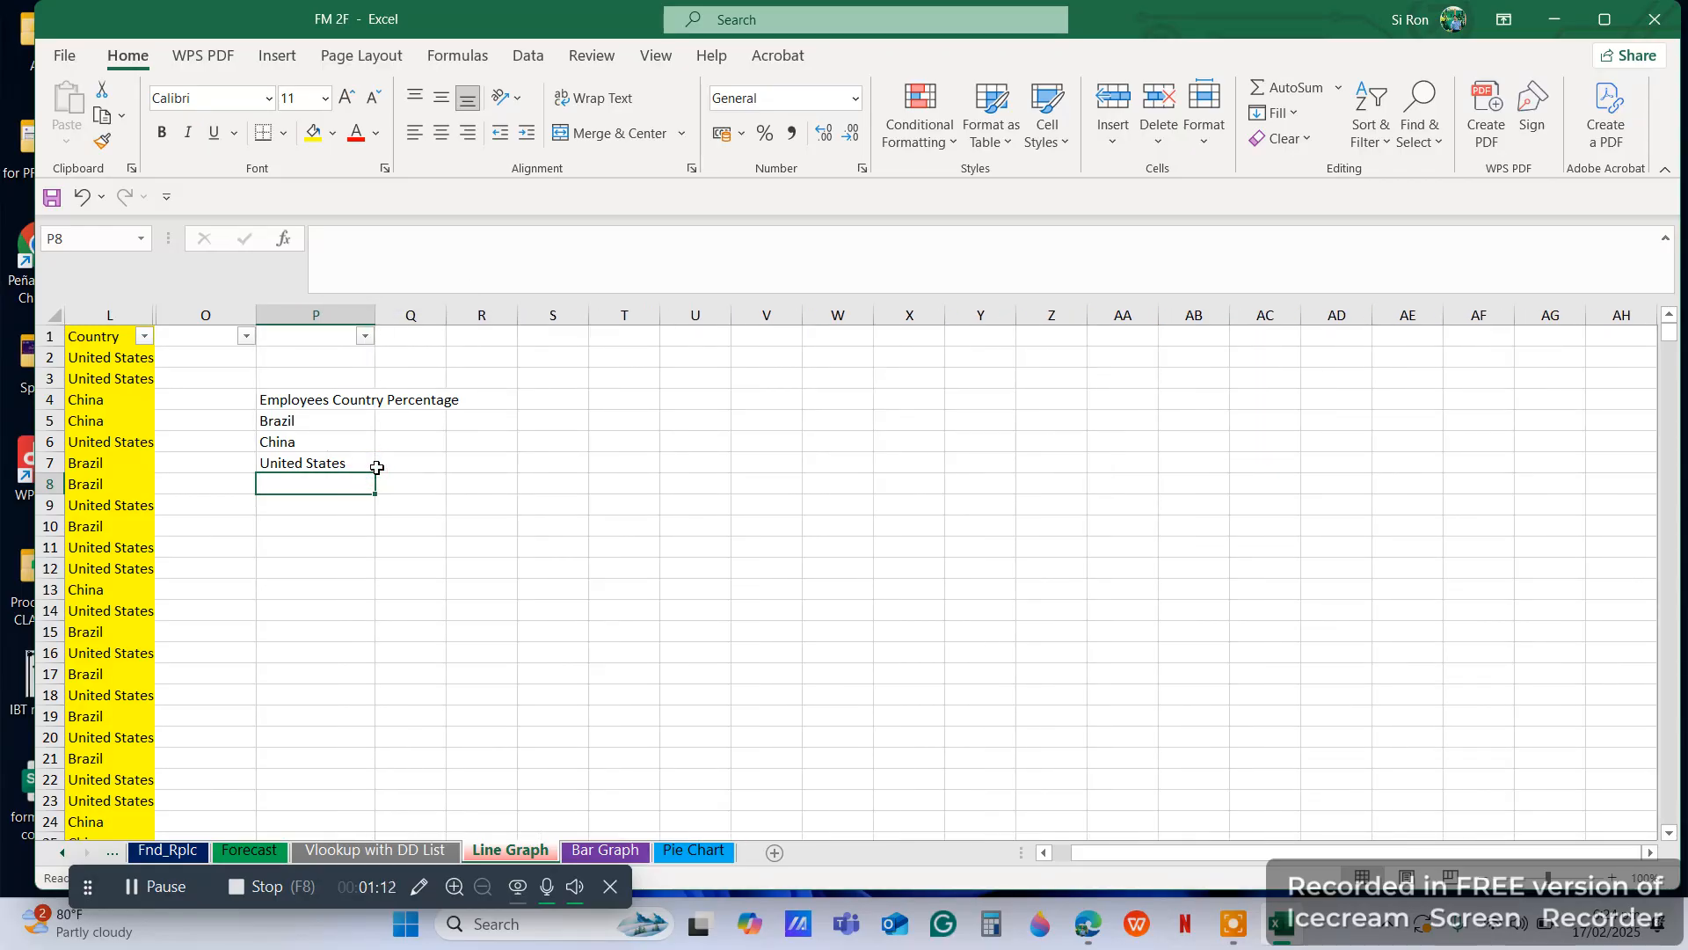
Enter the formula =COUNTIF(L:L,P5) in Q5 to count the Brazil employees from the Country column
{"action": "left_click", "coordinate": [398, 424]}
{"action": "left_click", "coordinate": [350, 442]}
{"action": "left_click", "coordinate": [408, 461]}
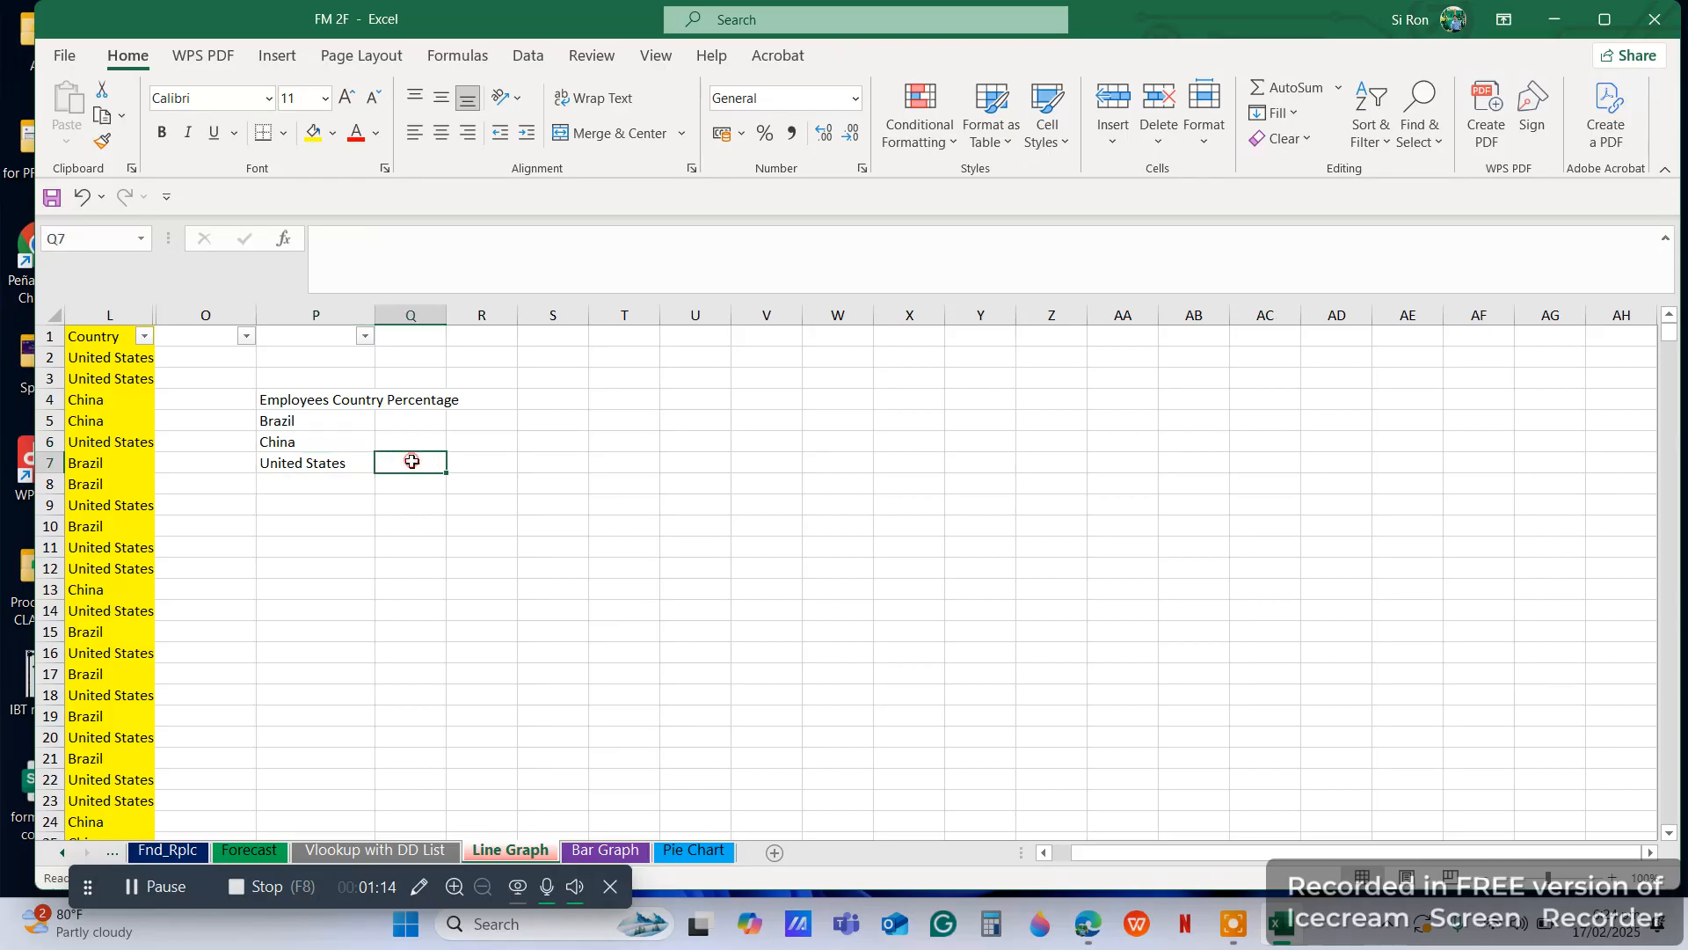
{"action": "left_click", "coordinate": [407, 419]}
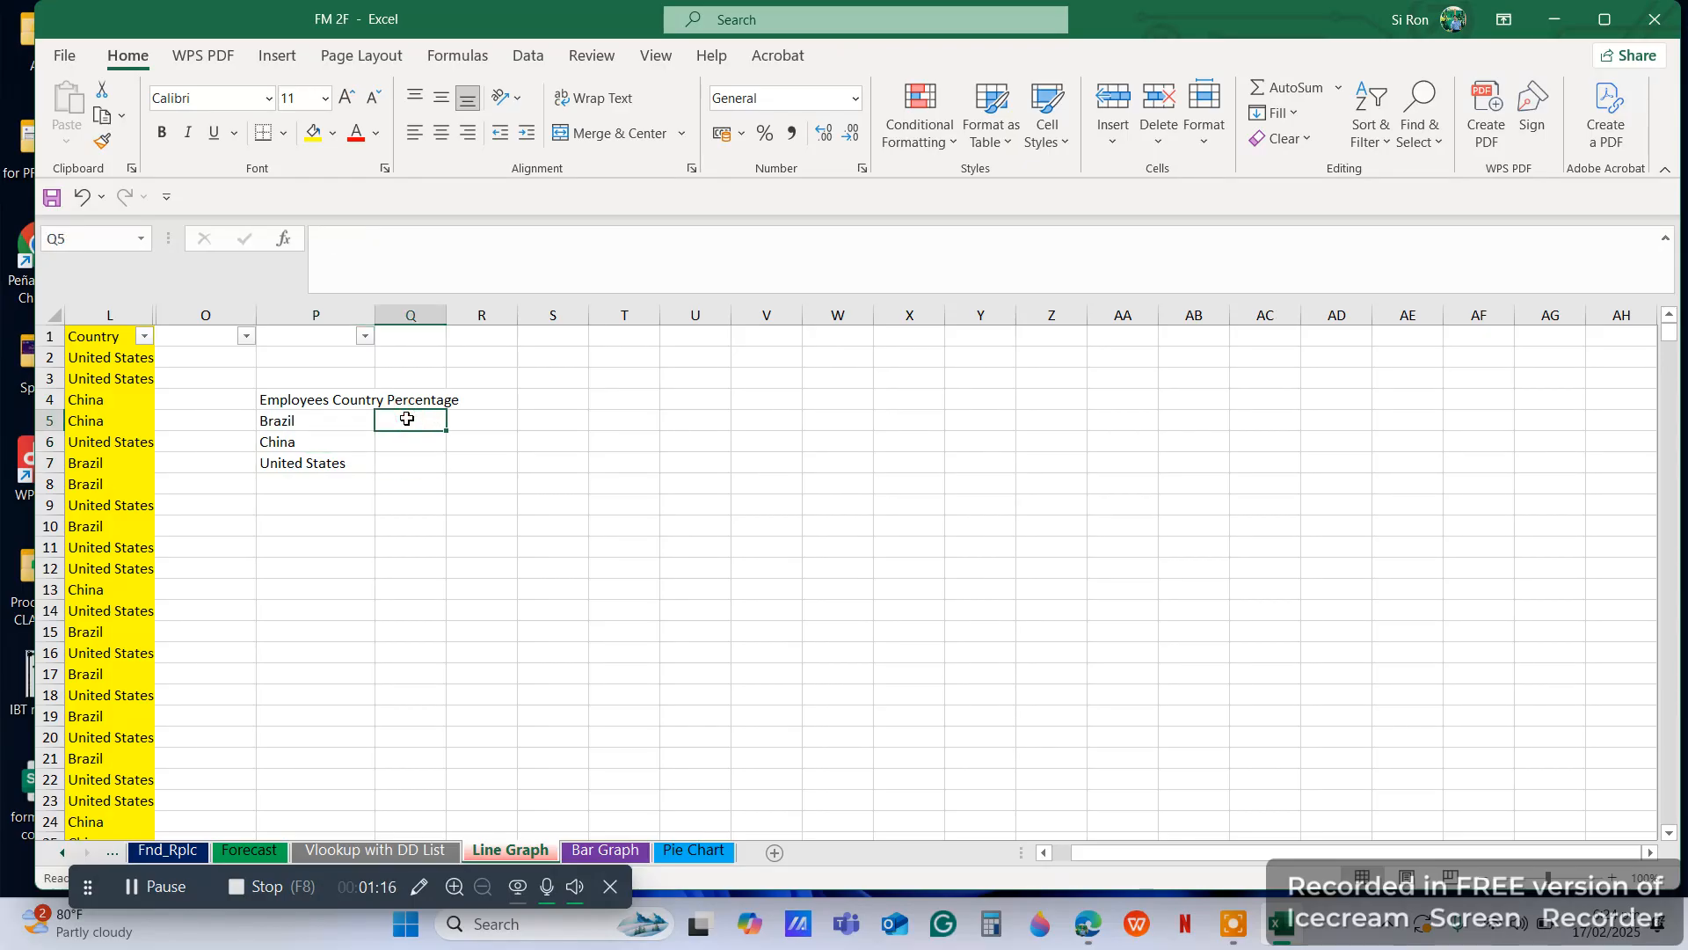
{"action": "type", "text": "=coun"}
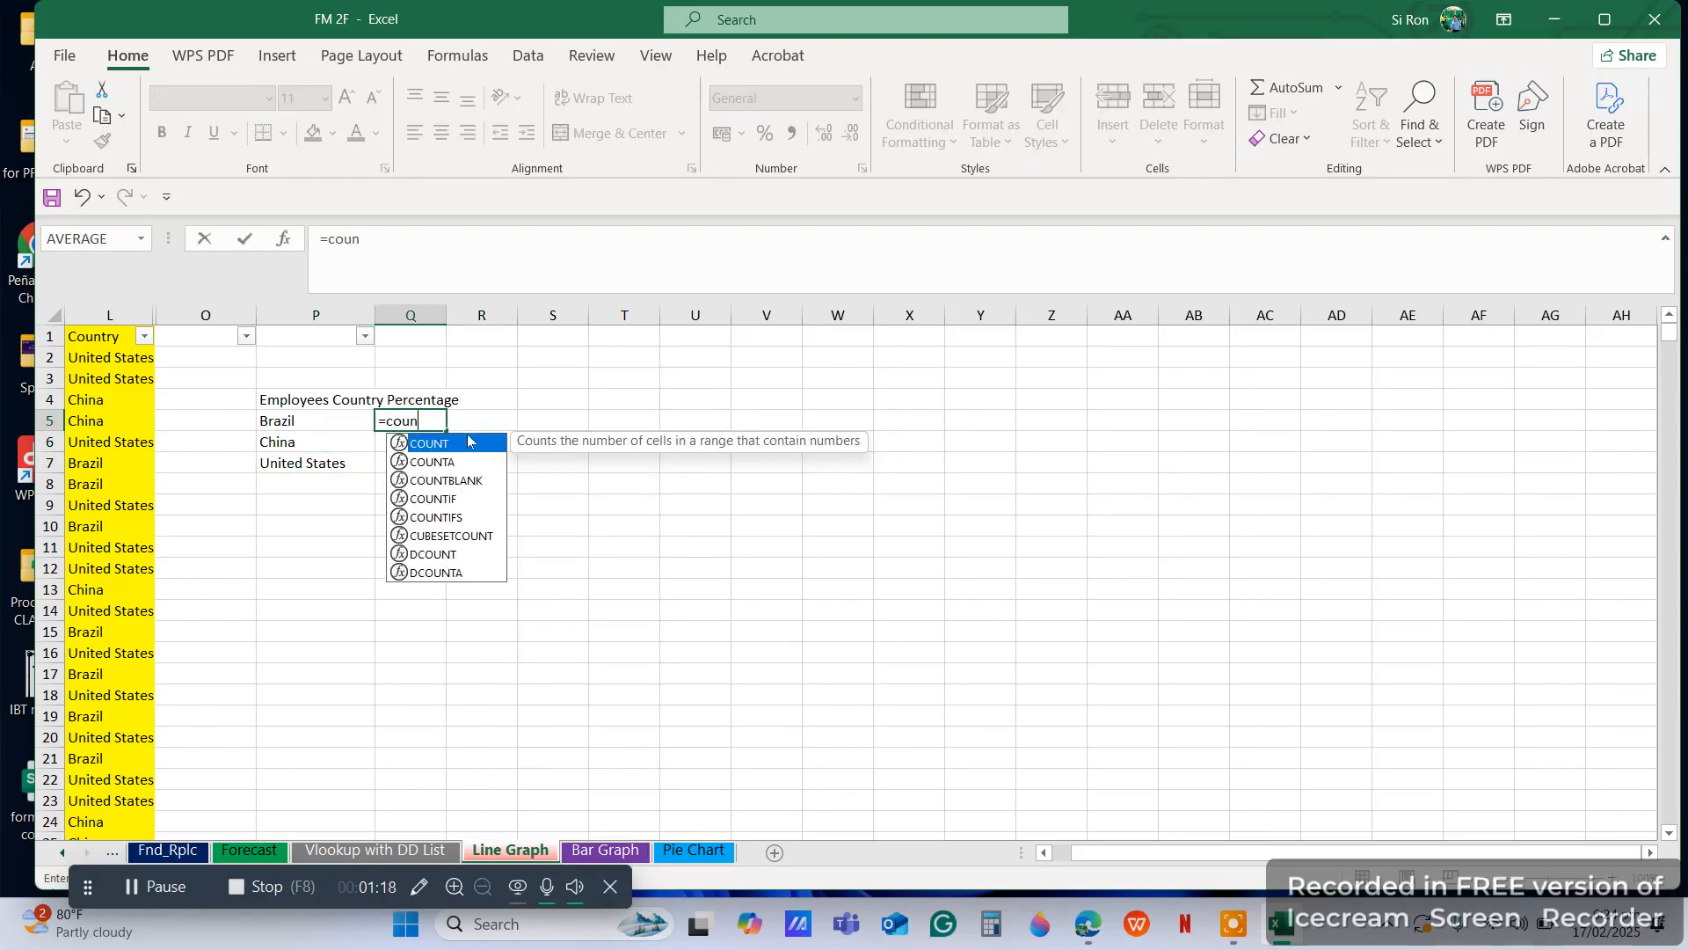
{"action": "type", "text": "tif("}
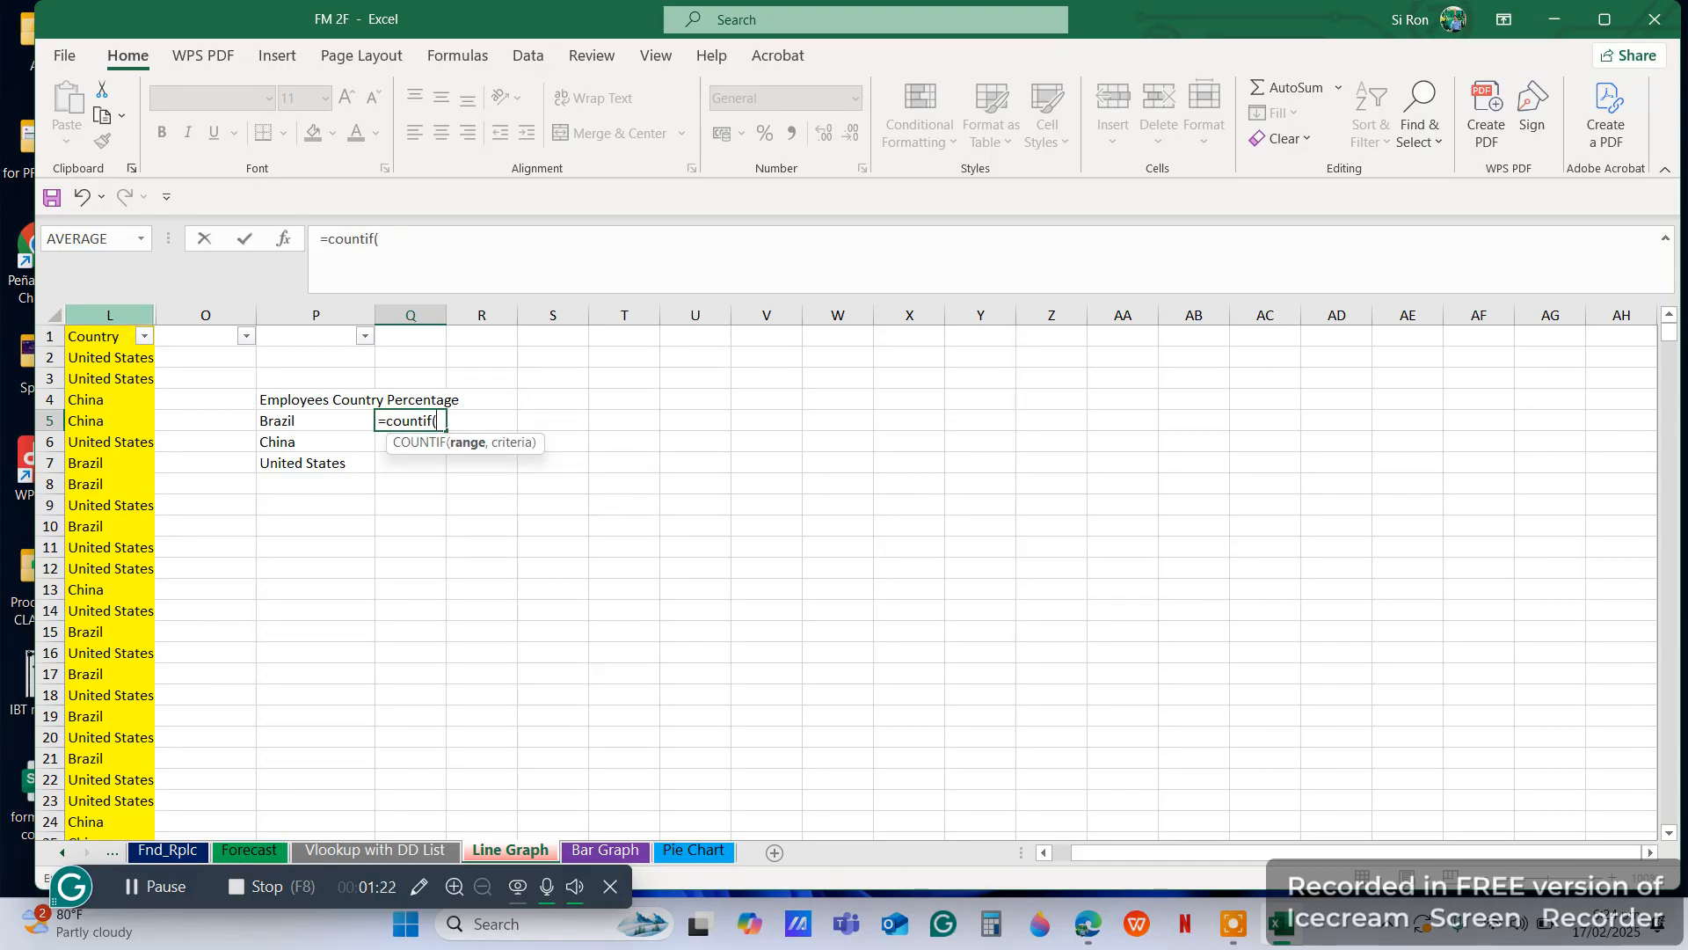
{"action": "left_click", "coordinate": [109, 315]}
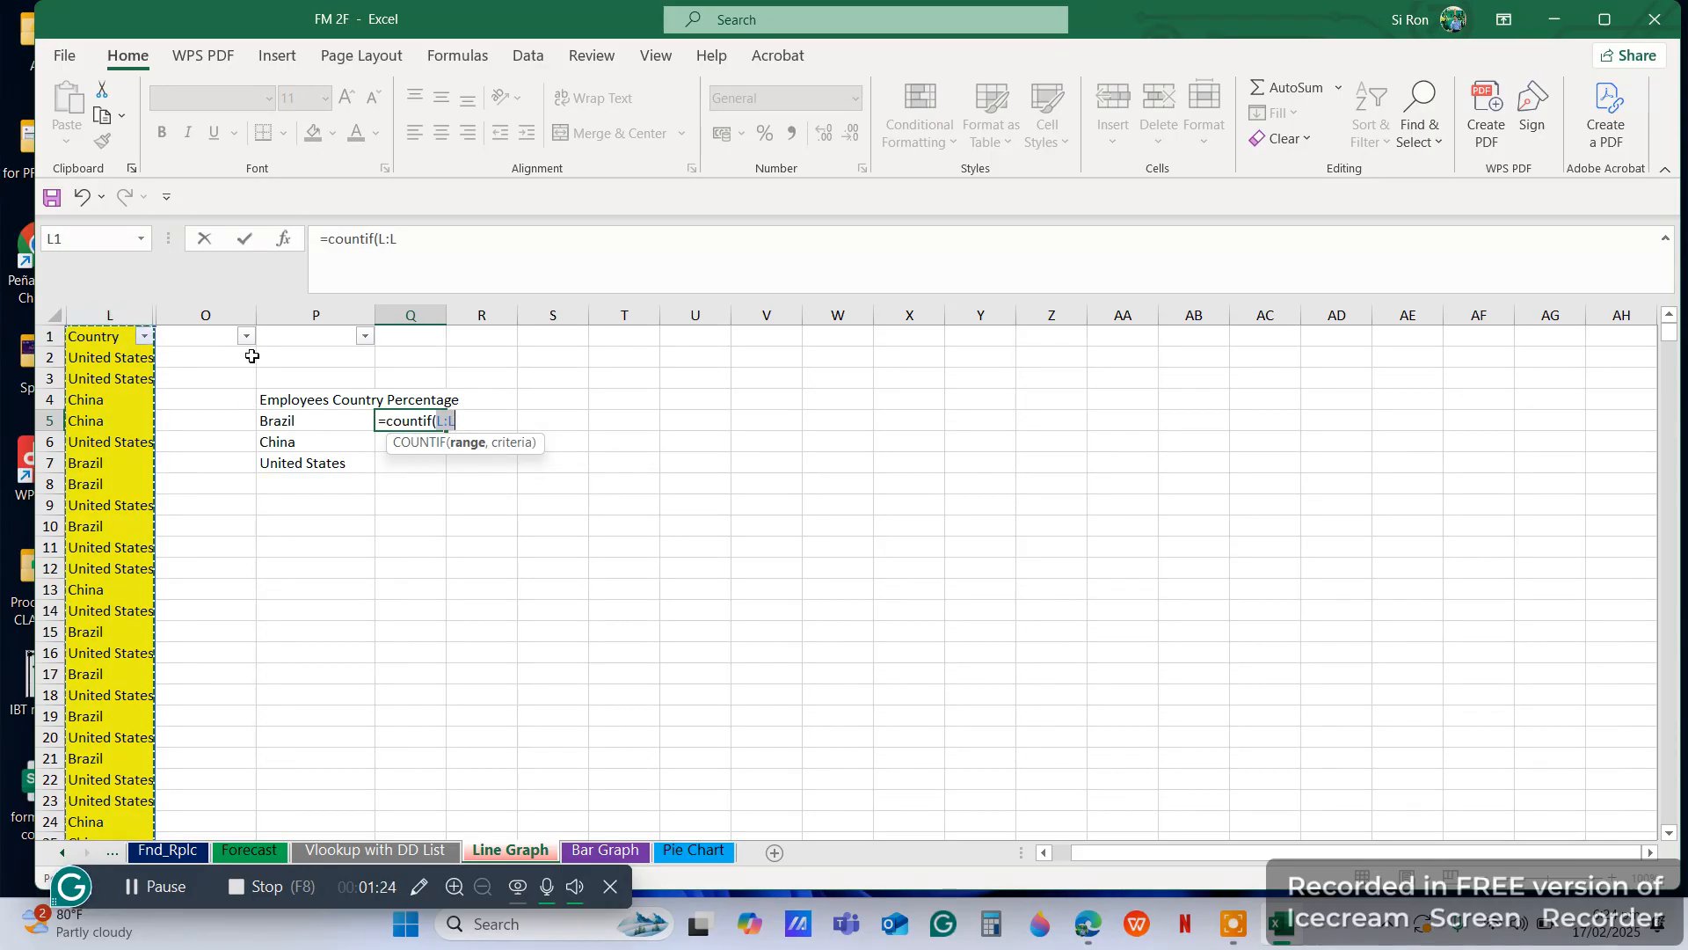
{"action": "type", "text": ","}
{"action": "left_click", "coordinate": [318, 422]}
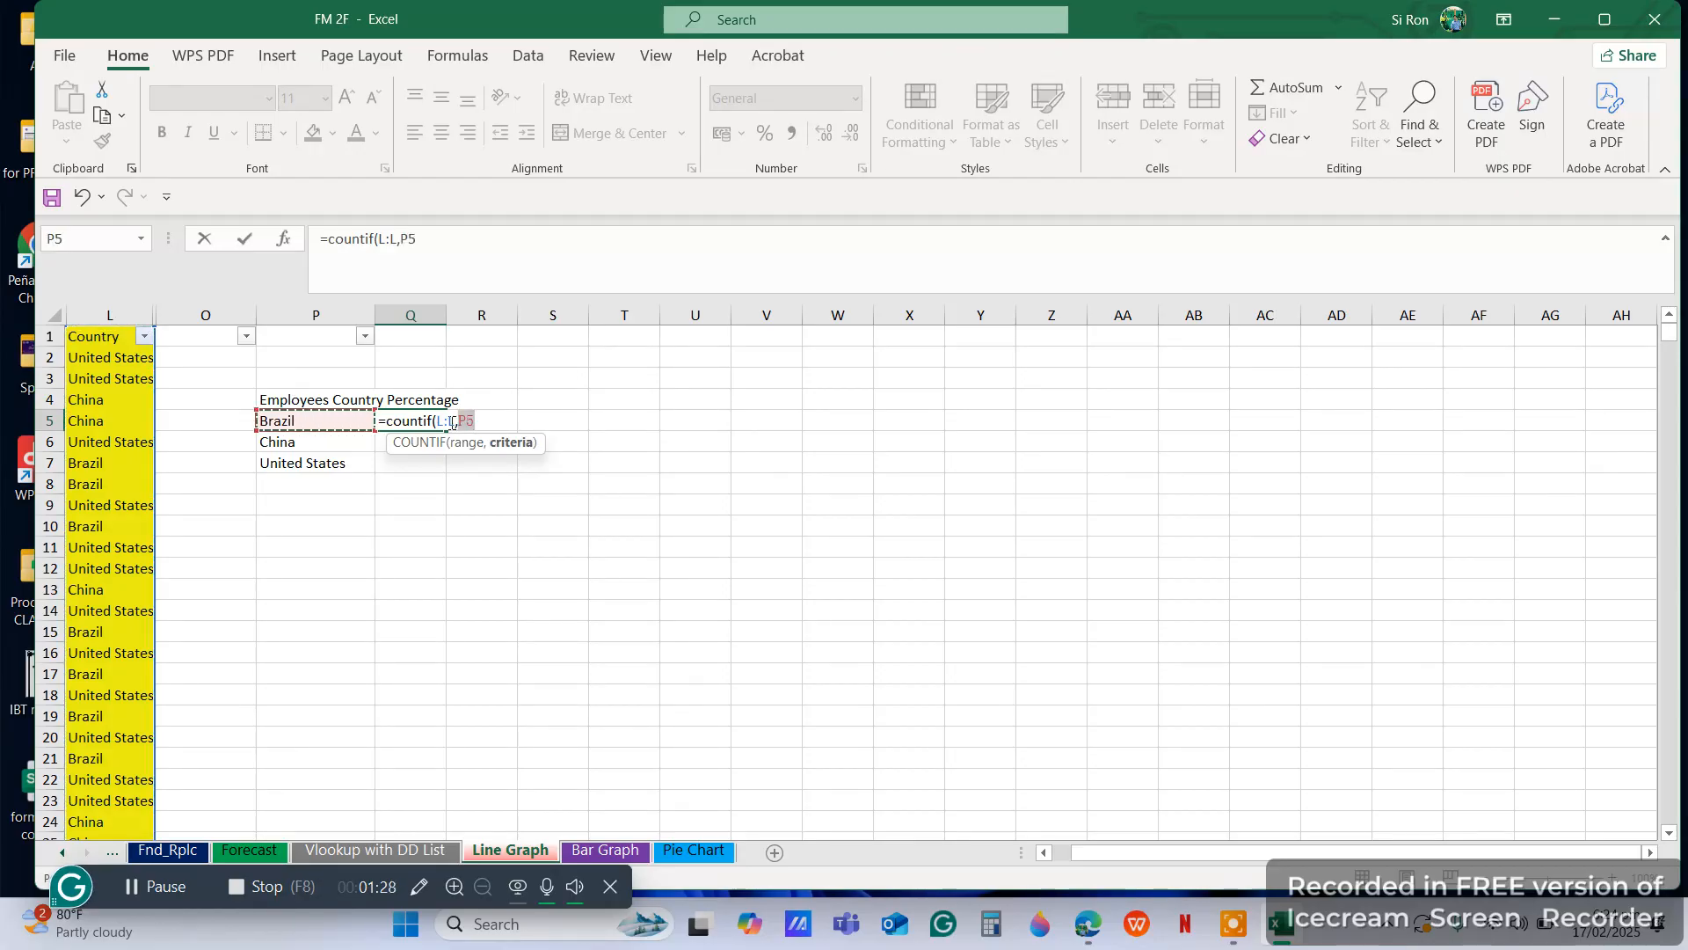
{"action": "type", "text": ")"}
{"action": "key", "text": "Return"}
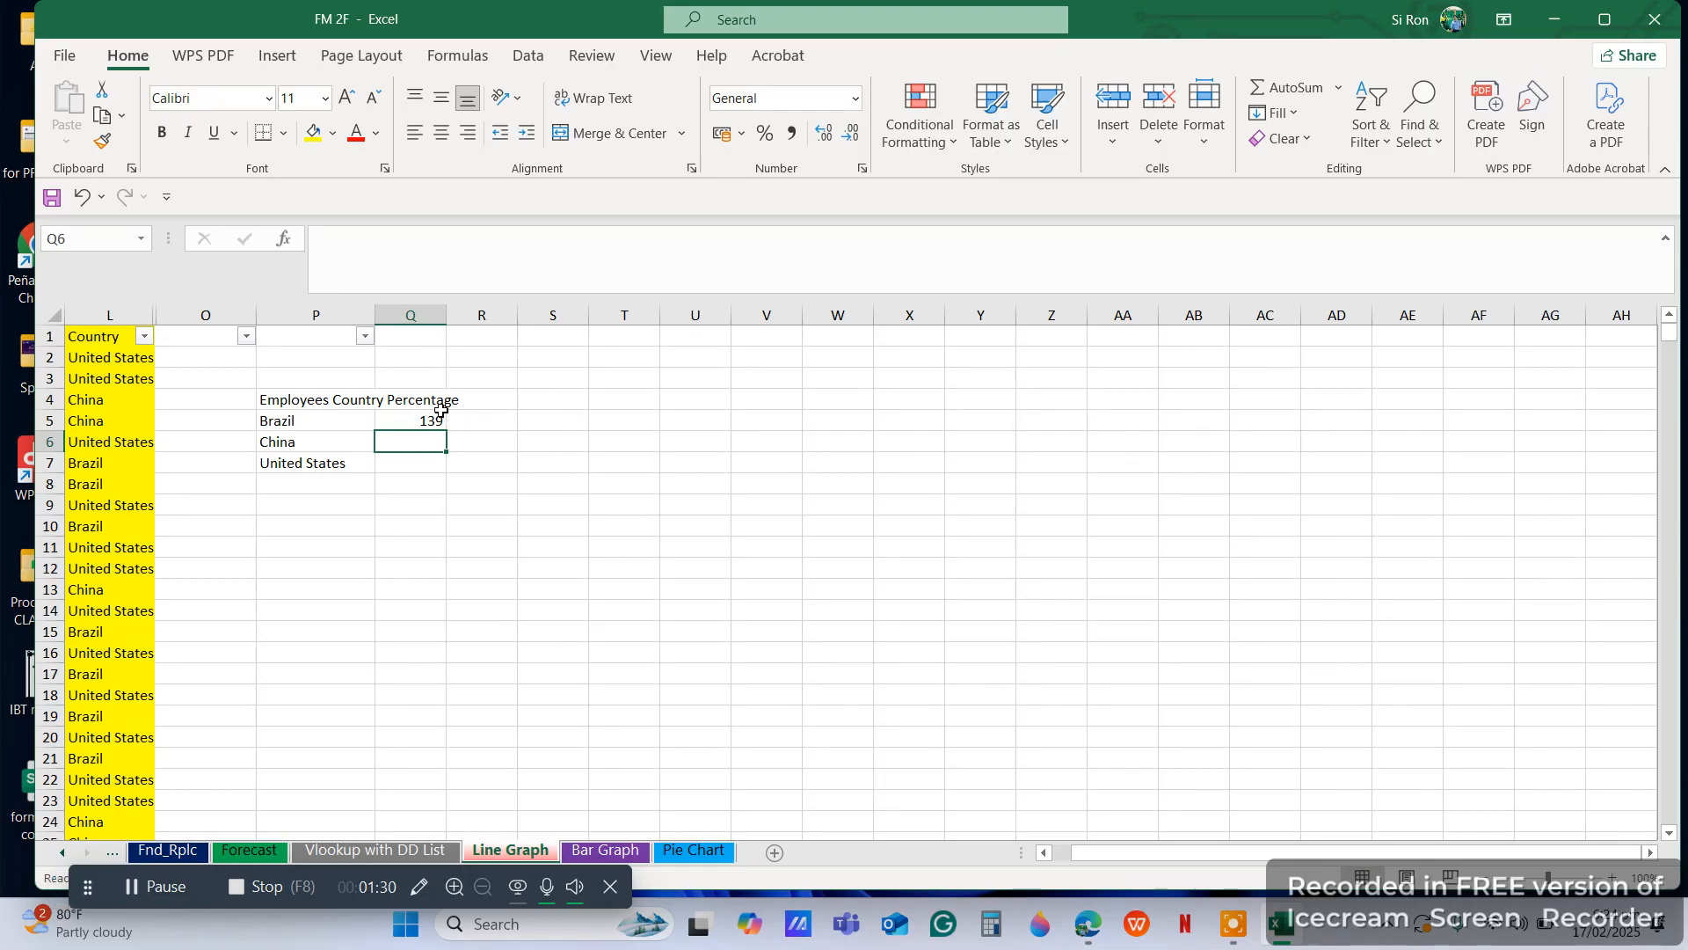
Fill the COUNTIF formula from Q5 down to Q7 for China and United States
{"action": "left_click", "coordinate": [430, 422]}
{"action": "left_click_drag", "start_coordinate": [445, 430], "coordinate": [446, 472]}
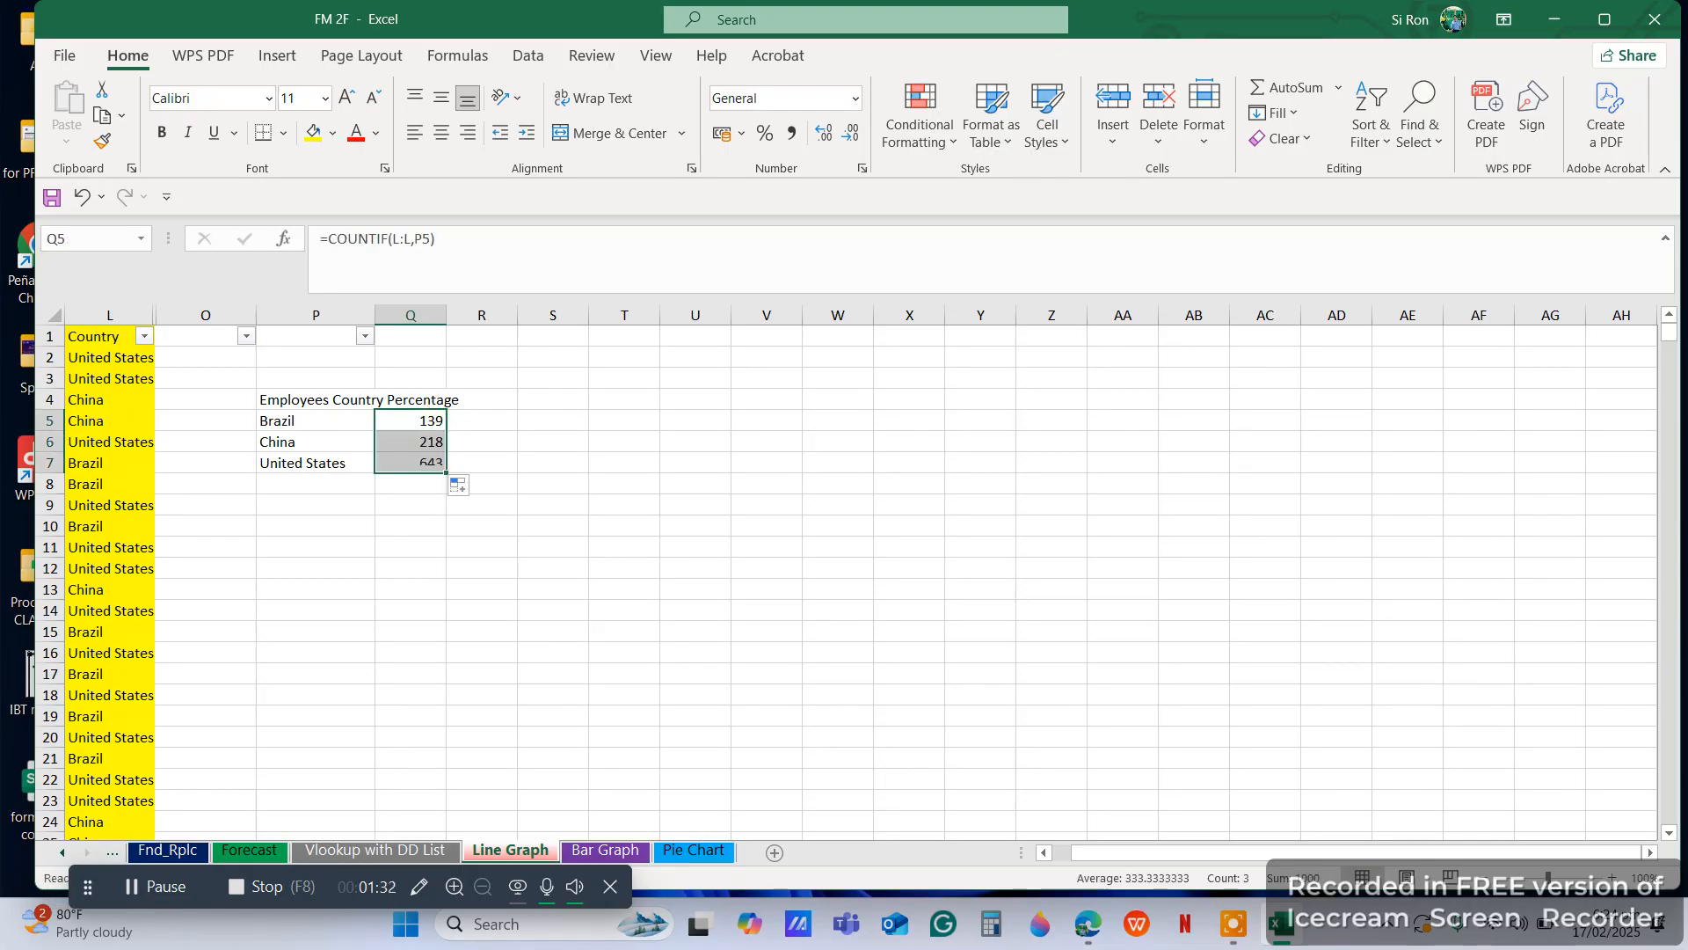
{"action": "left_click", "coordinate": [661, 517]}
Total the country counts in Q8 with AutoSum over Q5:Q7 and make the total bold
{"action": "left_click_drag", "start_coordinate": [422, 483], "coordinate": [409, 425]}
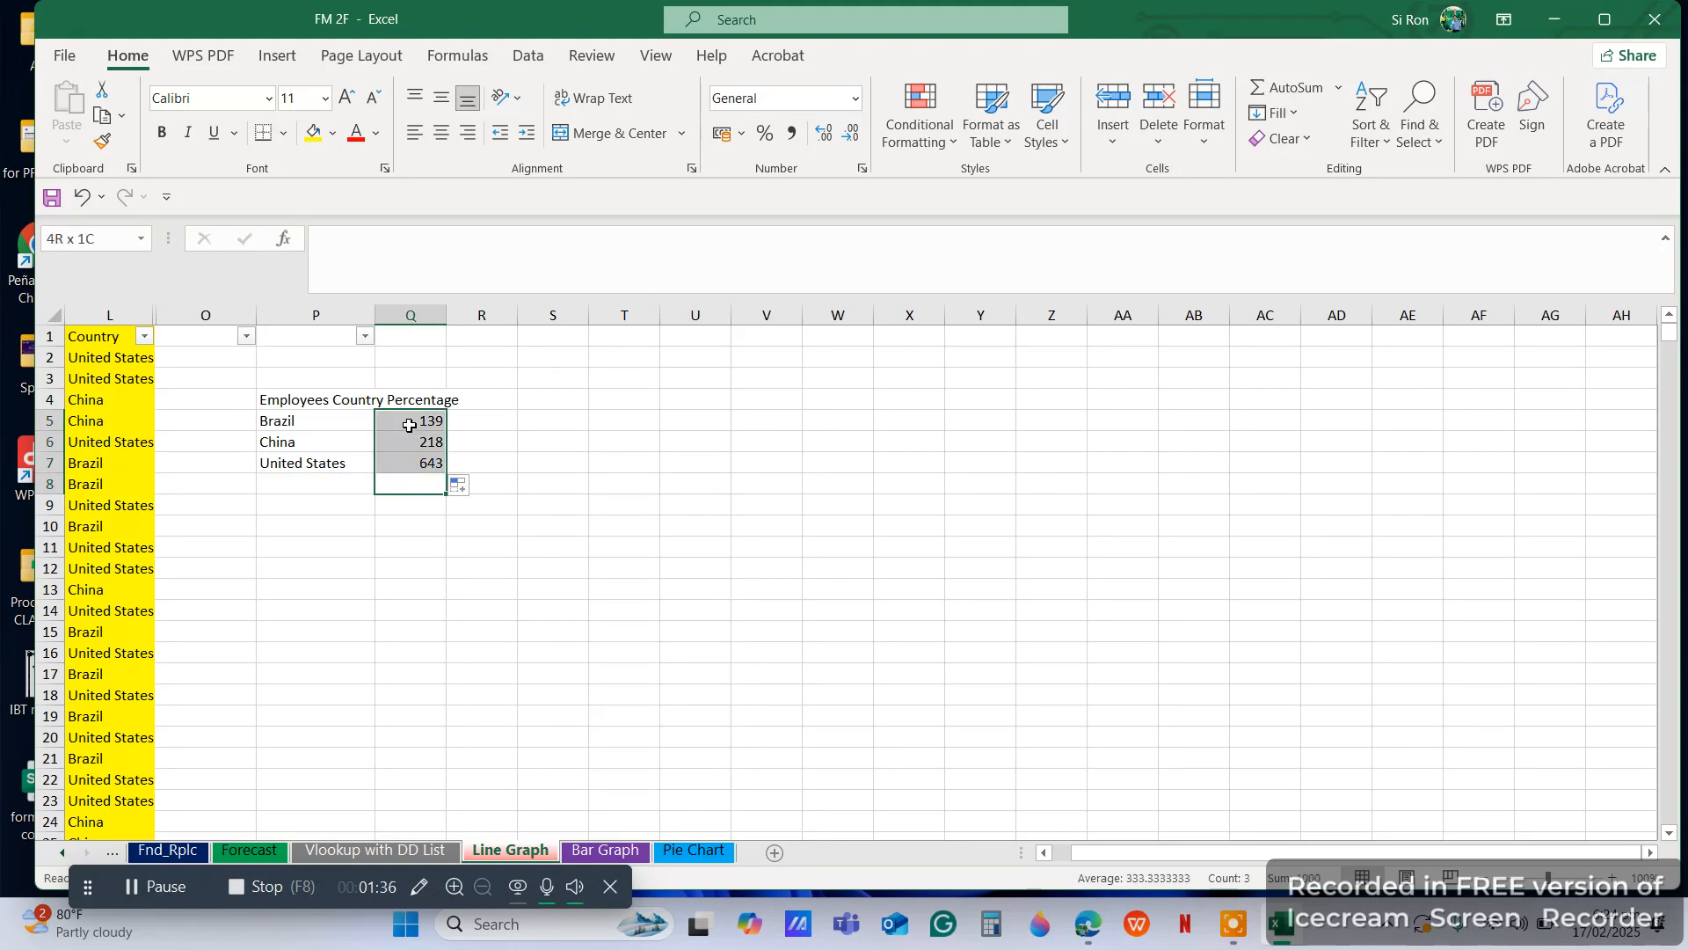
{"action": "left_click", "coordinate": [1285, 87]}
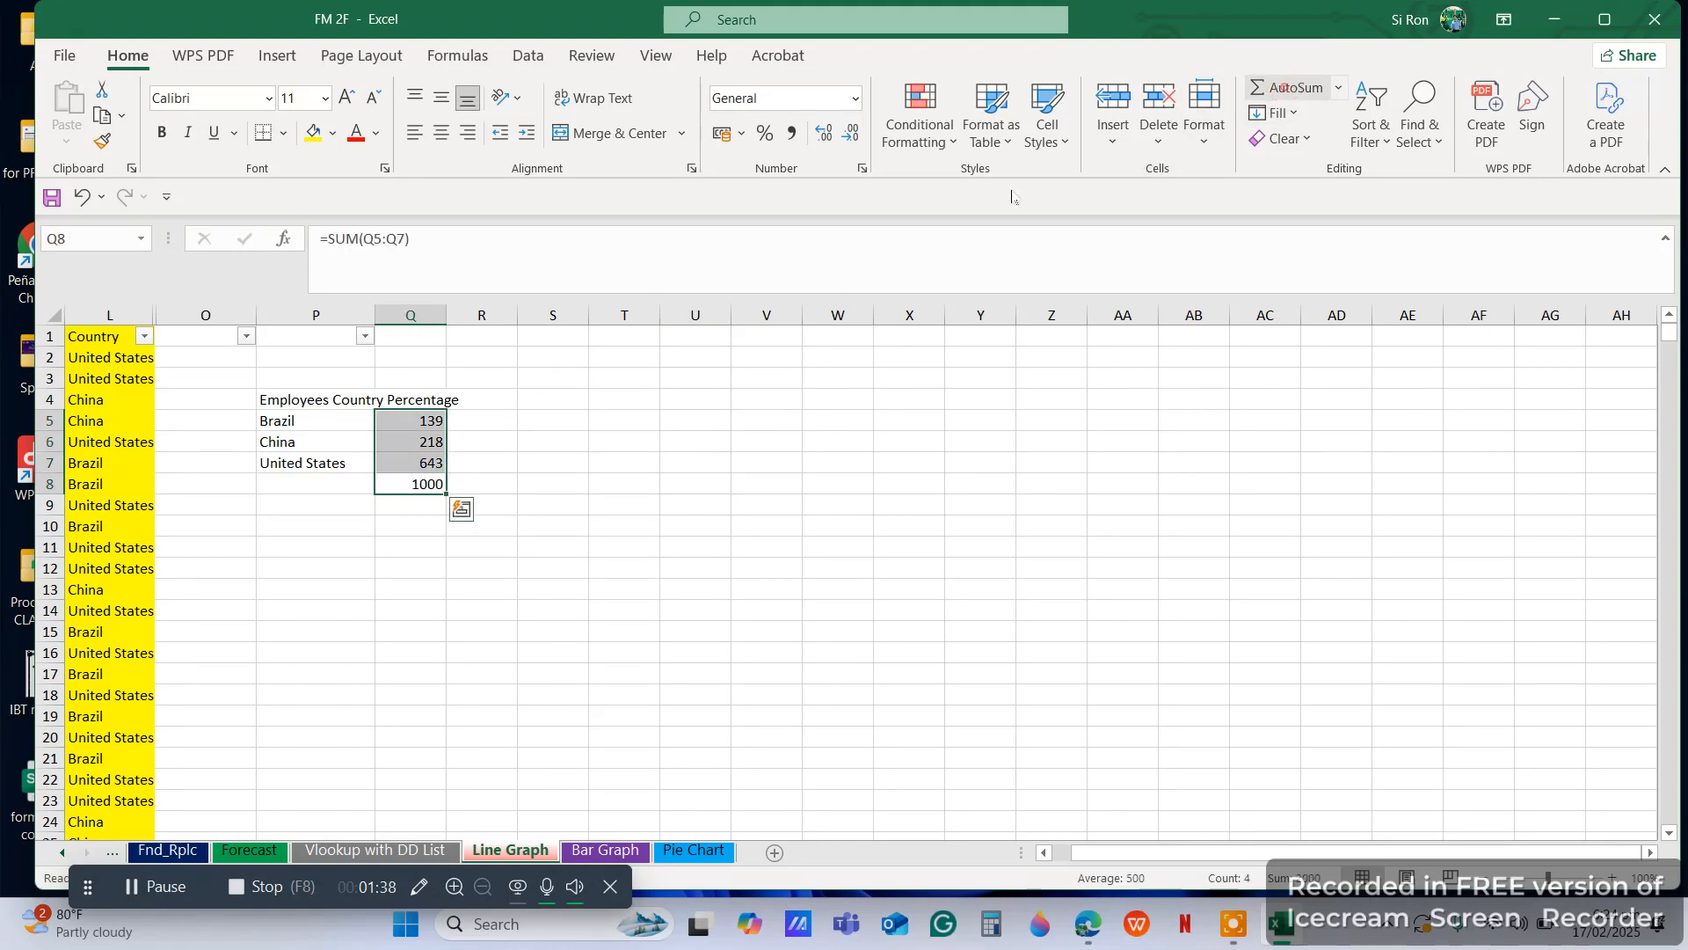
{"action": "left_click", "coordinate": [617, 434]}
{"action": "left_click", "coordinate": [450, 481]}
{"action": "left_click", "coordinate": [430, 481]}
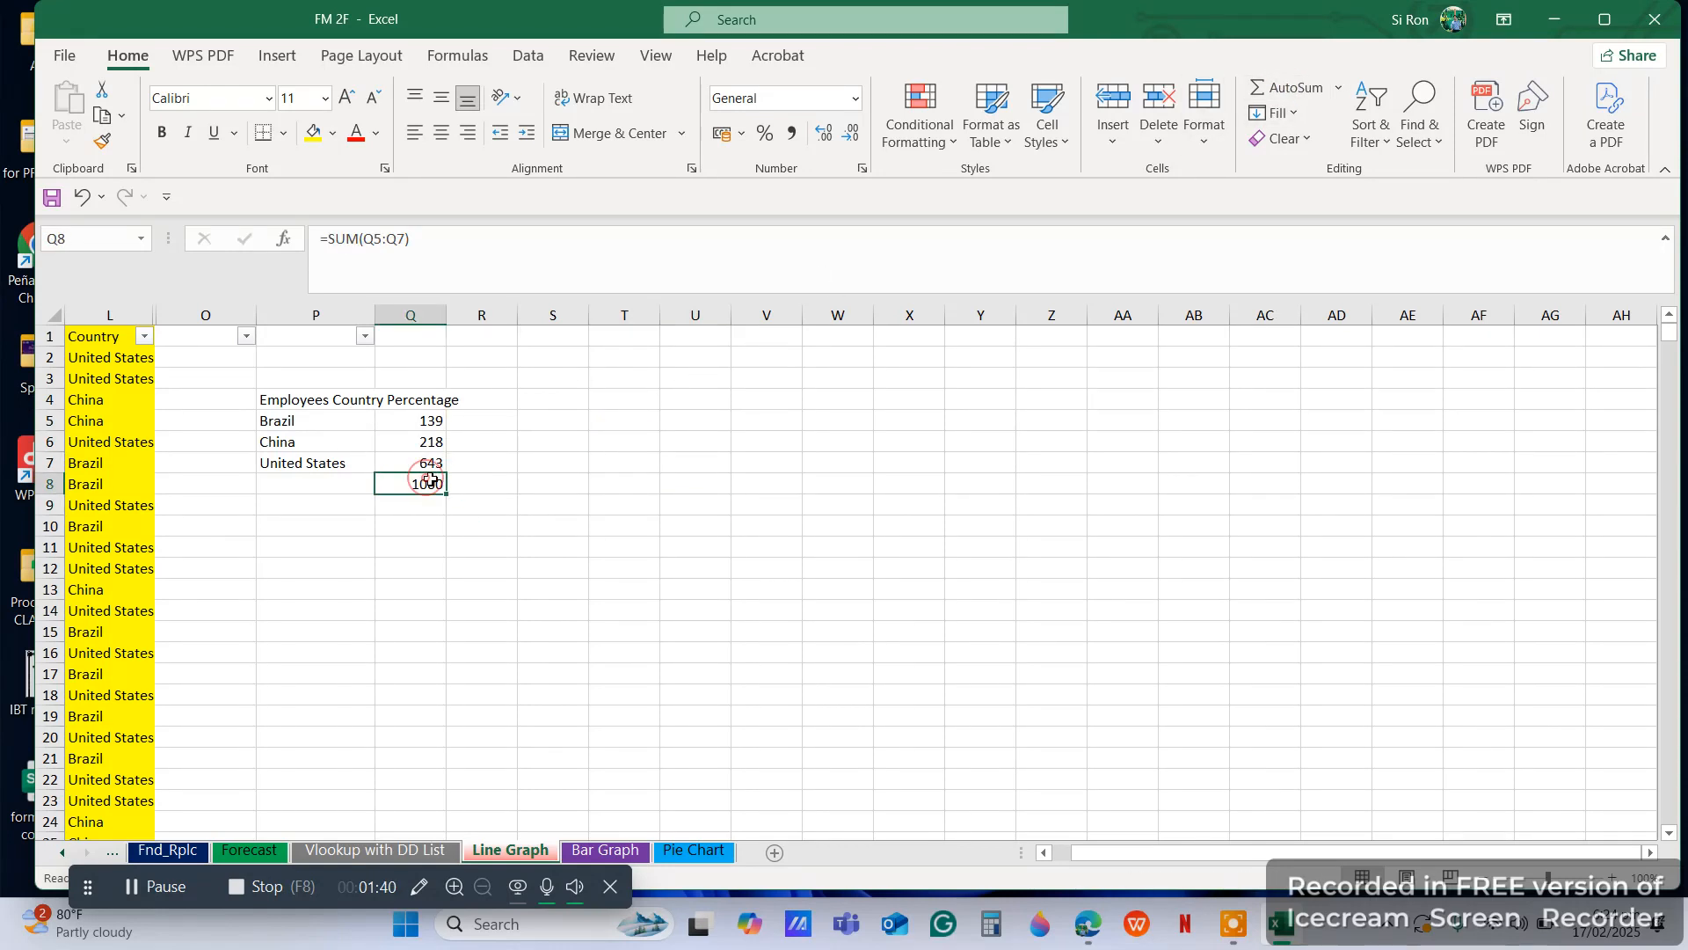
{"action": "left_click", "coordinate": [437, 482]}
{"action": "key", "text": "ctrl+b"}
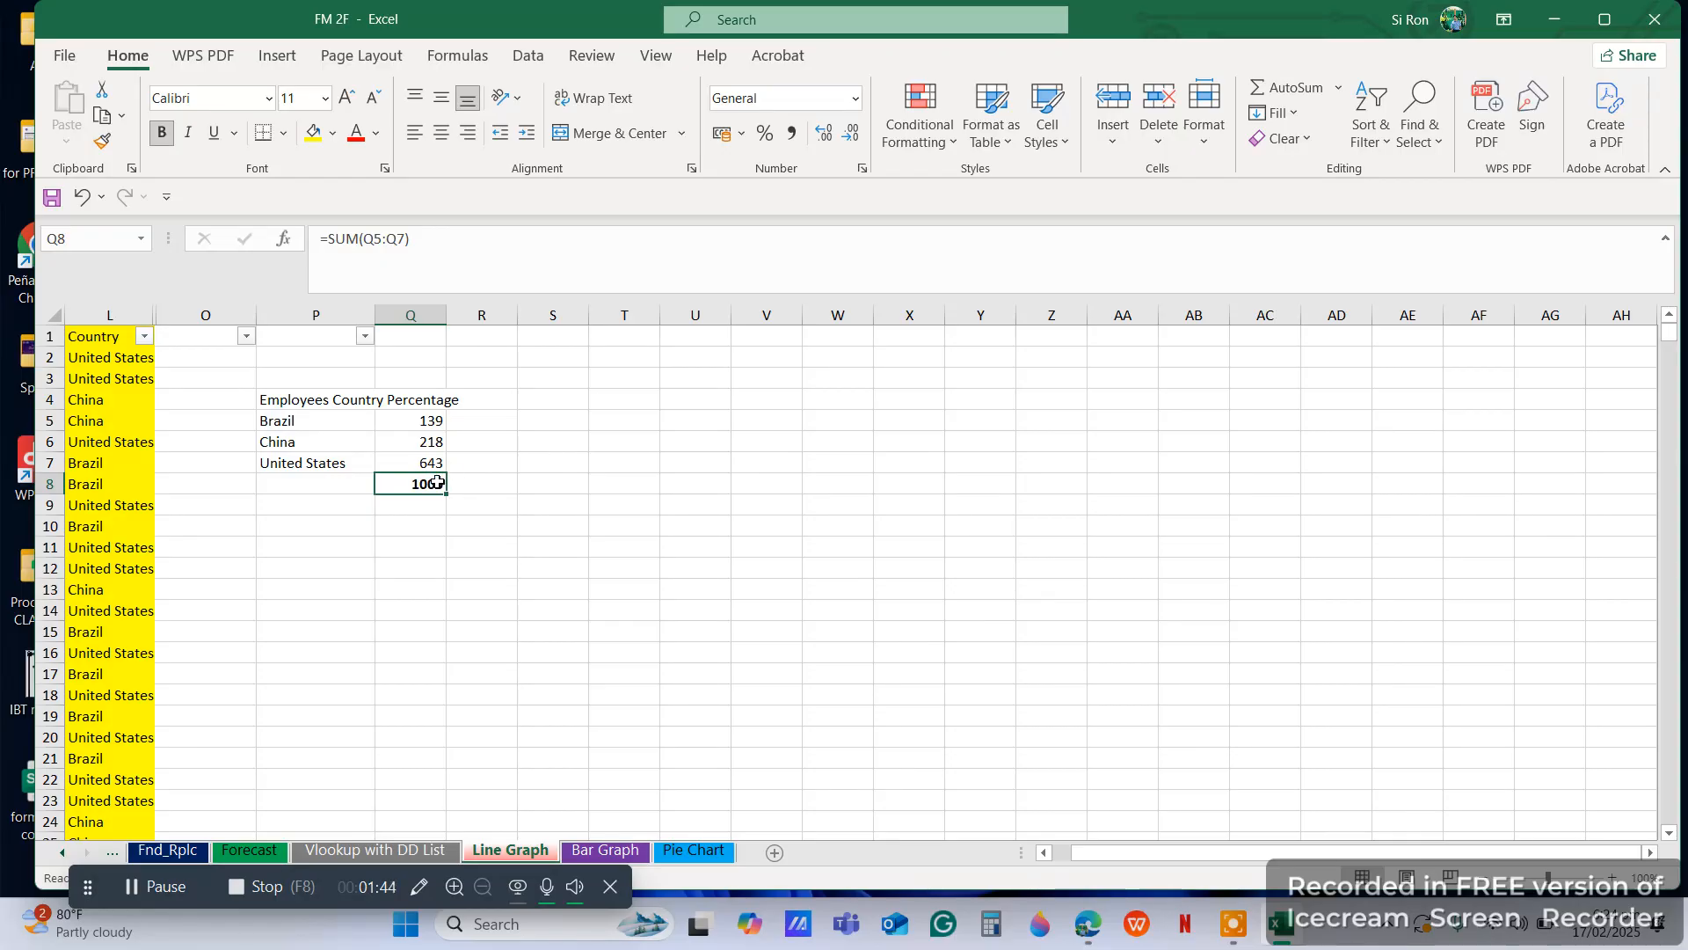
Insert a 2-D line chart from the country counts in P5:Q7 and move it beside the summary table
{"action": "left_click_drag", "start_coordinate": [311, 427], "coordinate": [425, 465]}
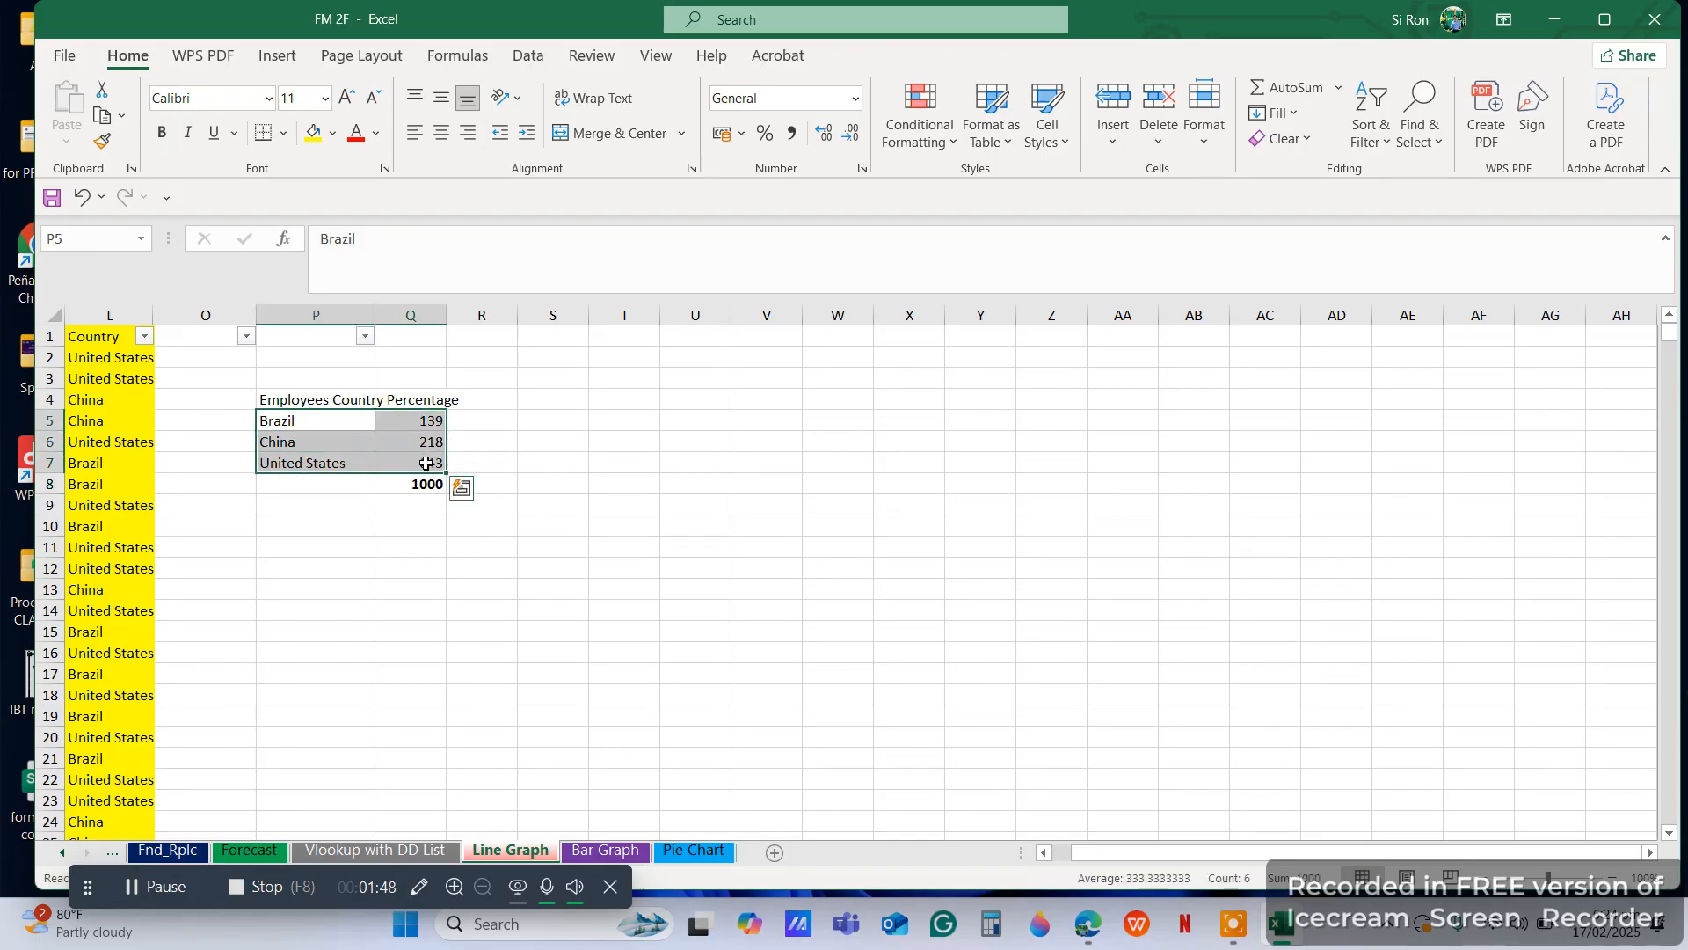
{"action": "left_click", "coordinate": [277, 55]}
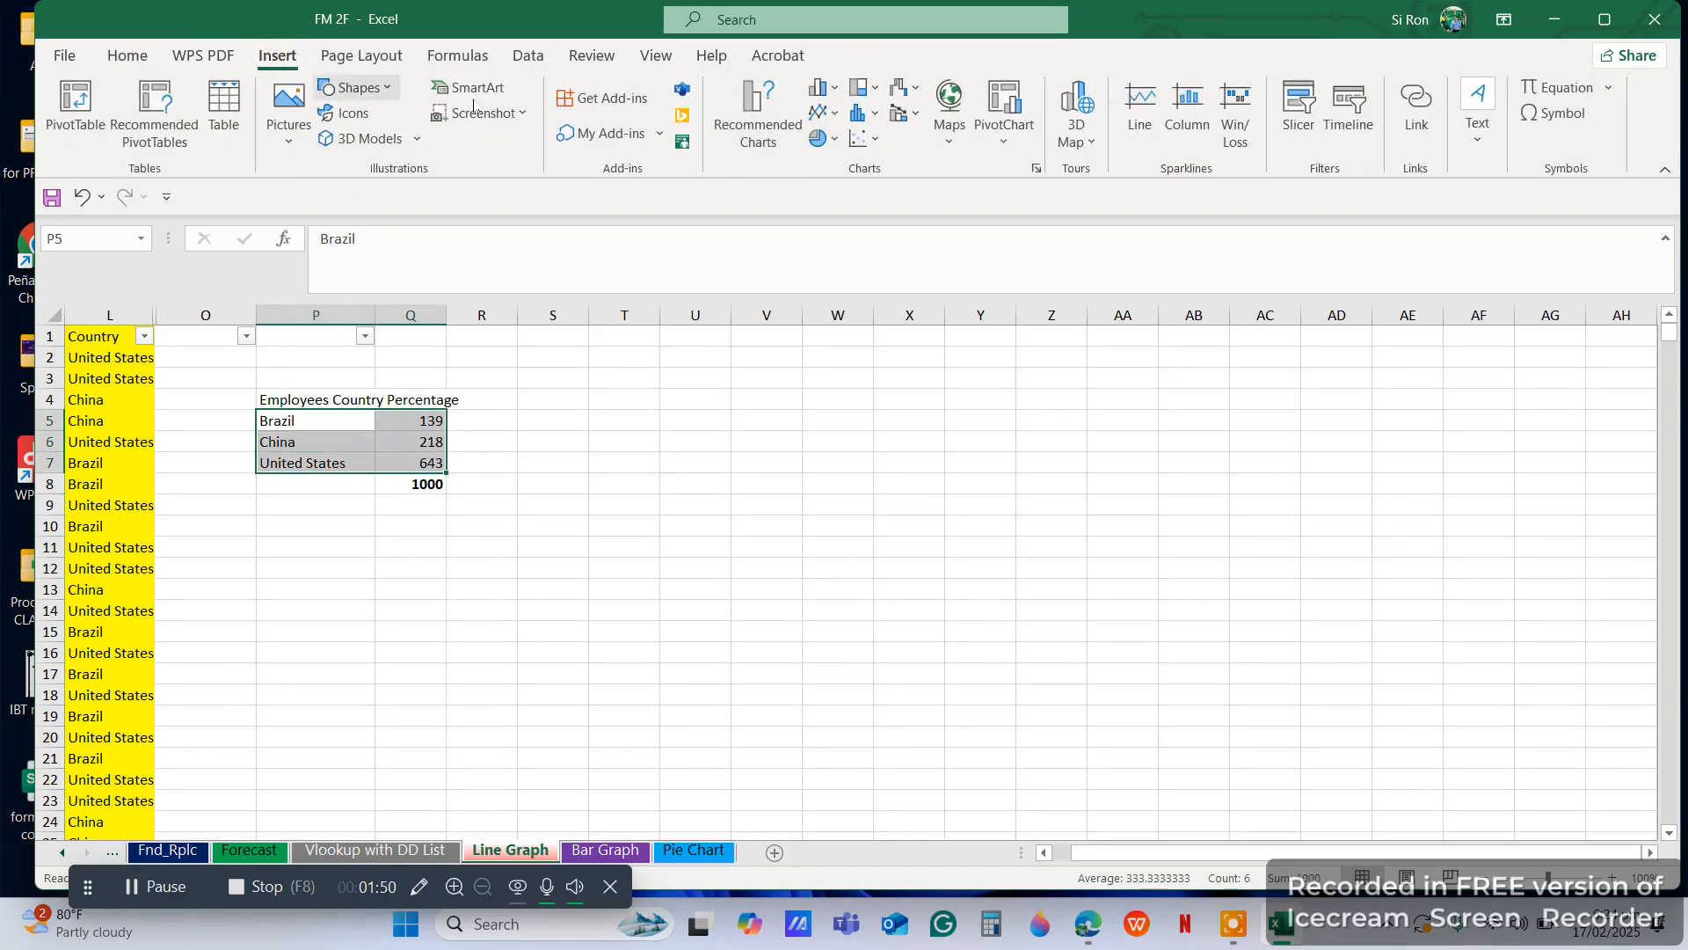
{"action": "left_click", "coordinate": [820, 117]}
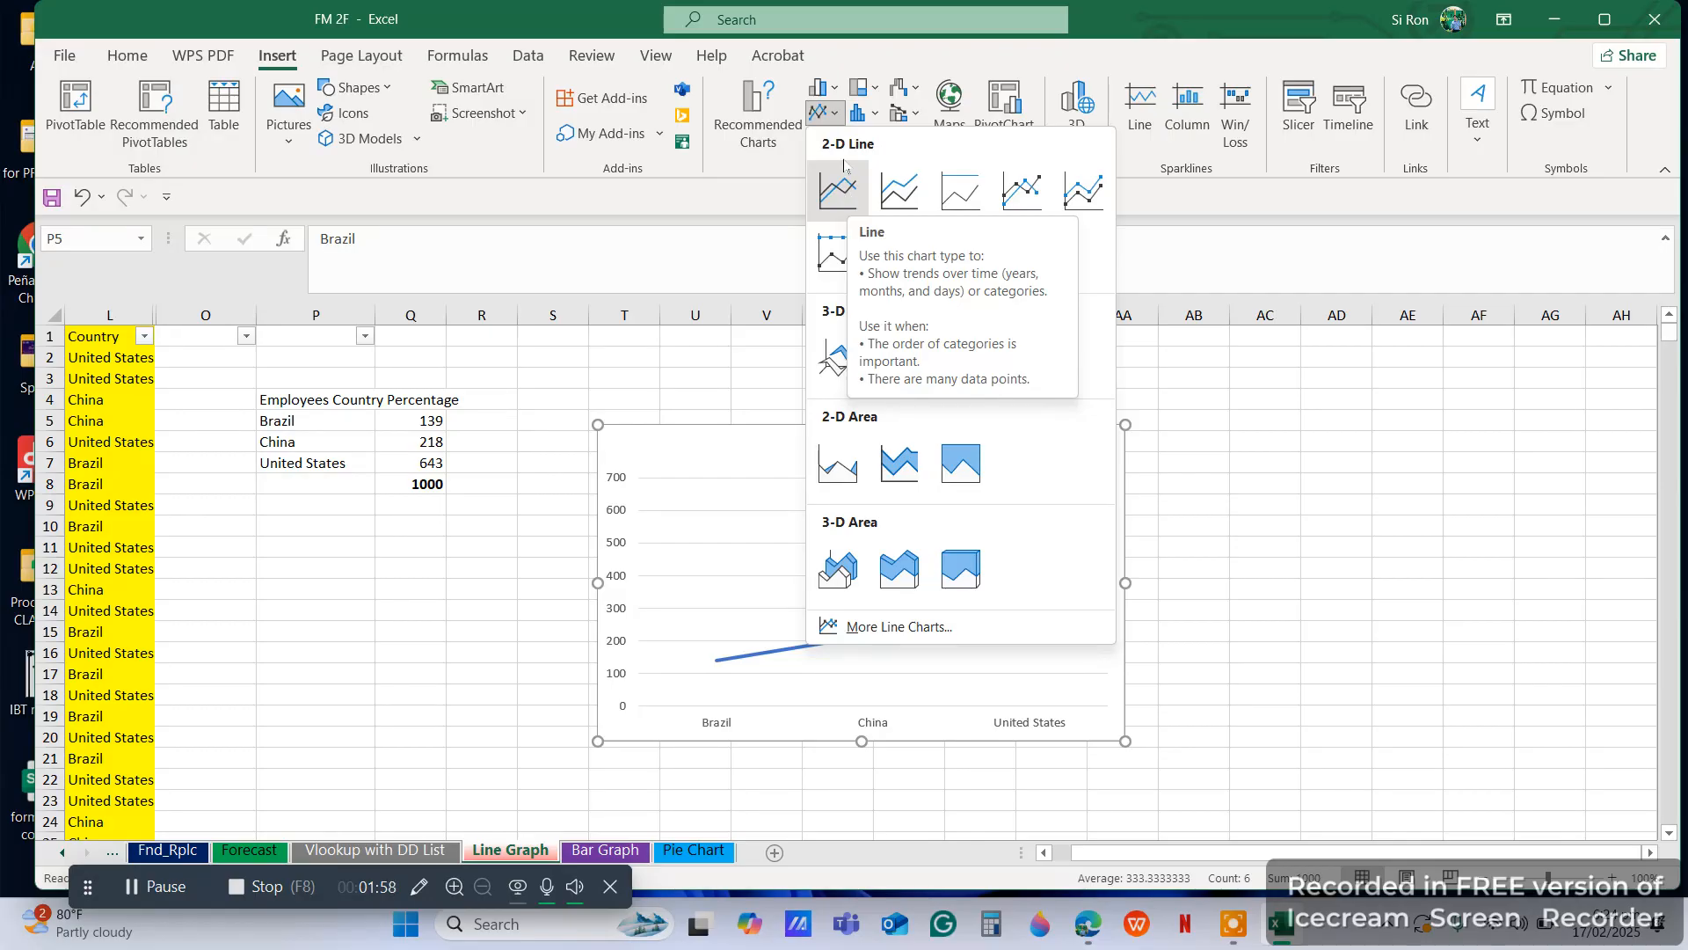
{"action": "left_click", "coordinate": [839, 181]}
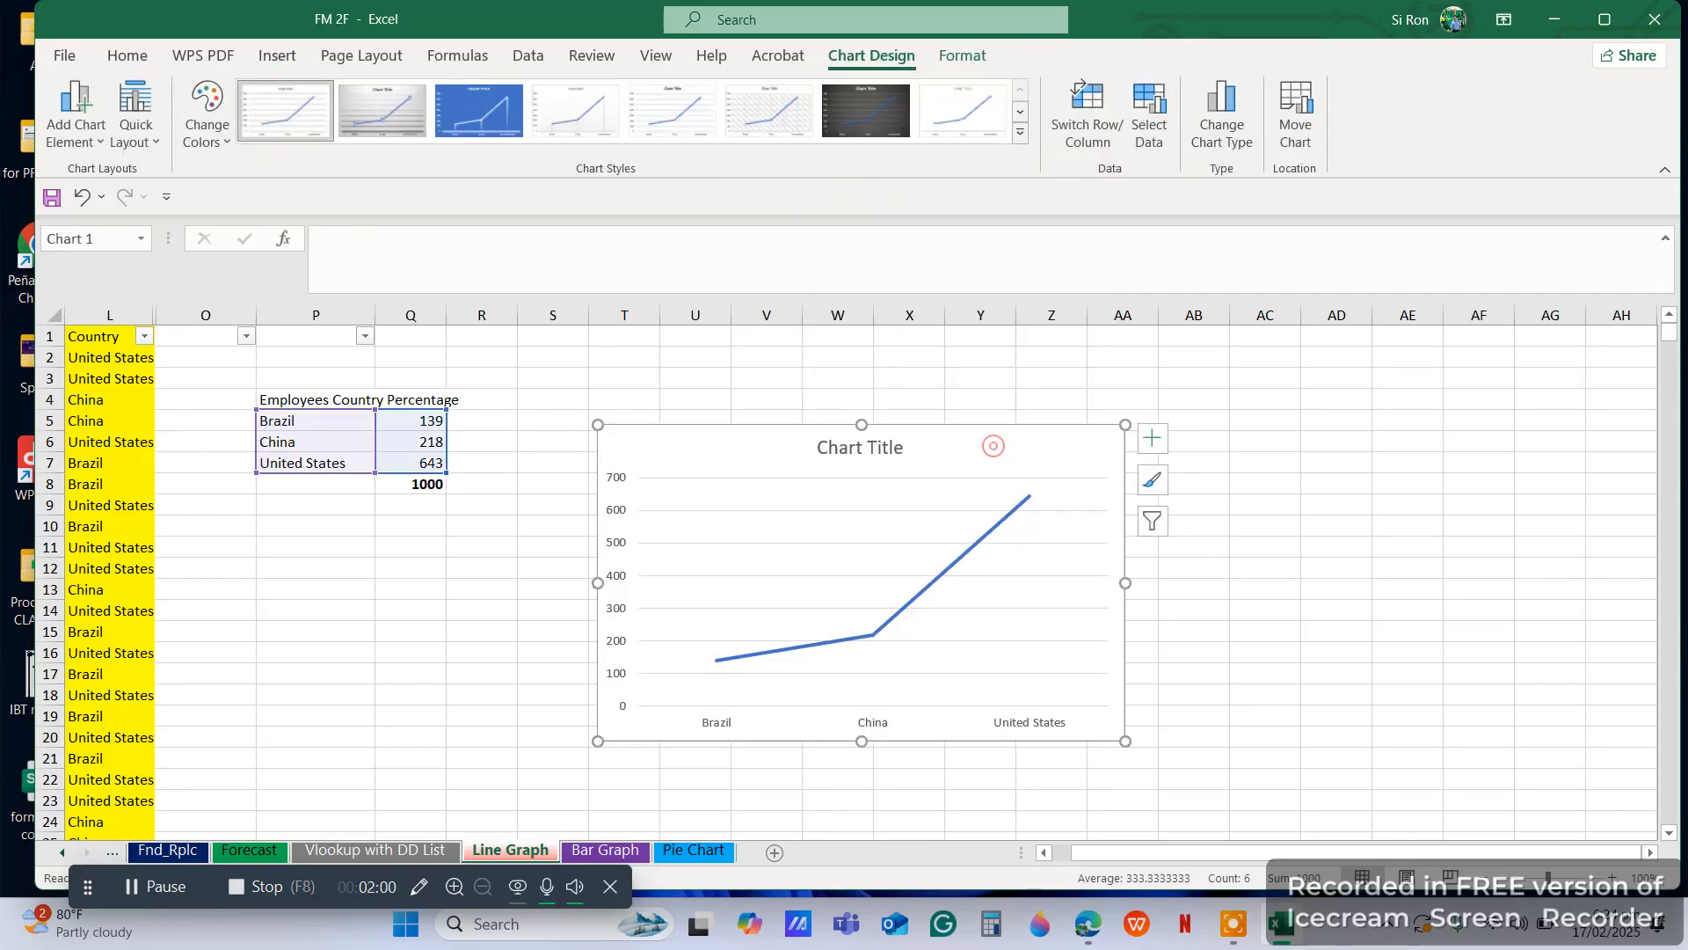
{"action": "left_click_drag", "start_coordinate": [993, 446], "coordinate": [897, 425]}
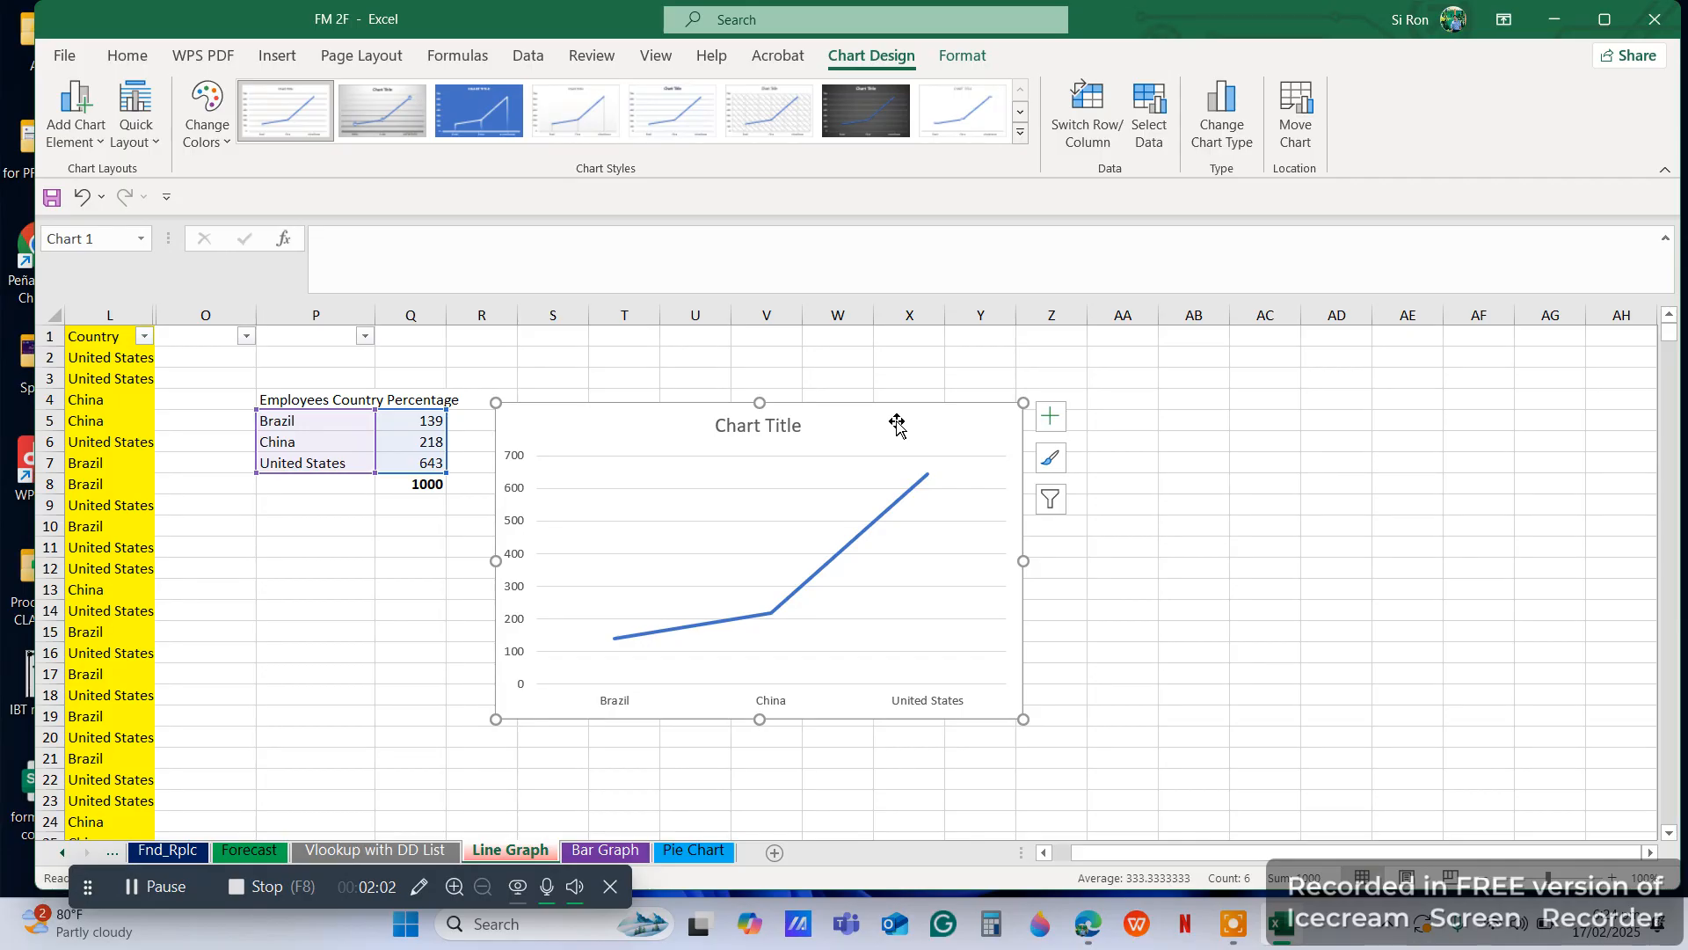
Add axis titles and data labels to the line chart
{"action": "left_click", "coordinate": [1051, 418]}
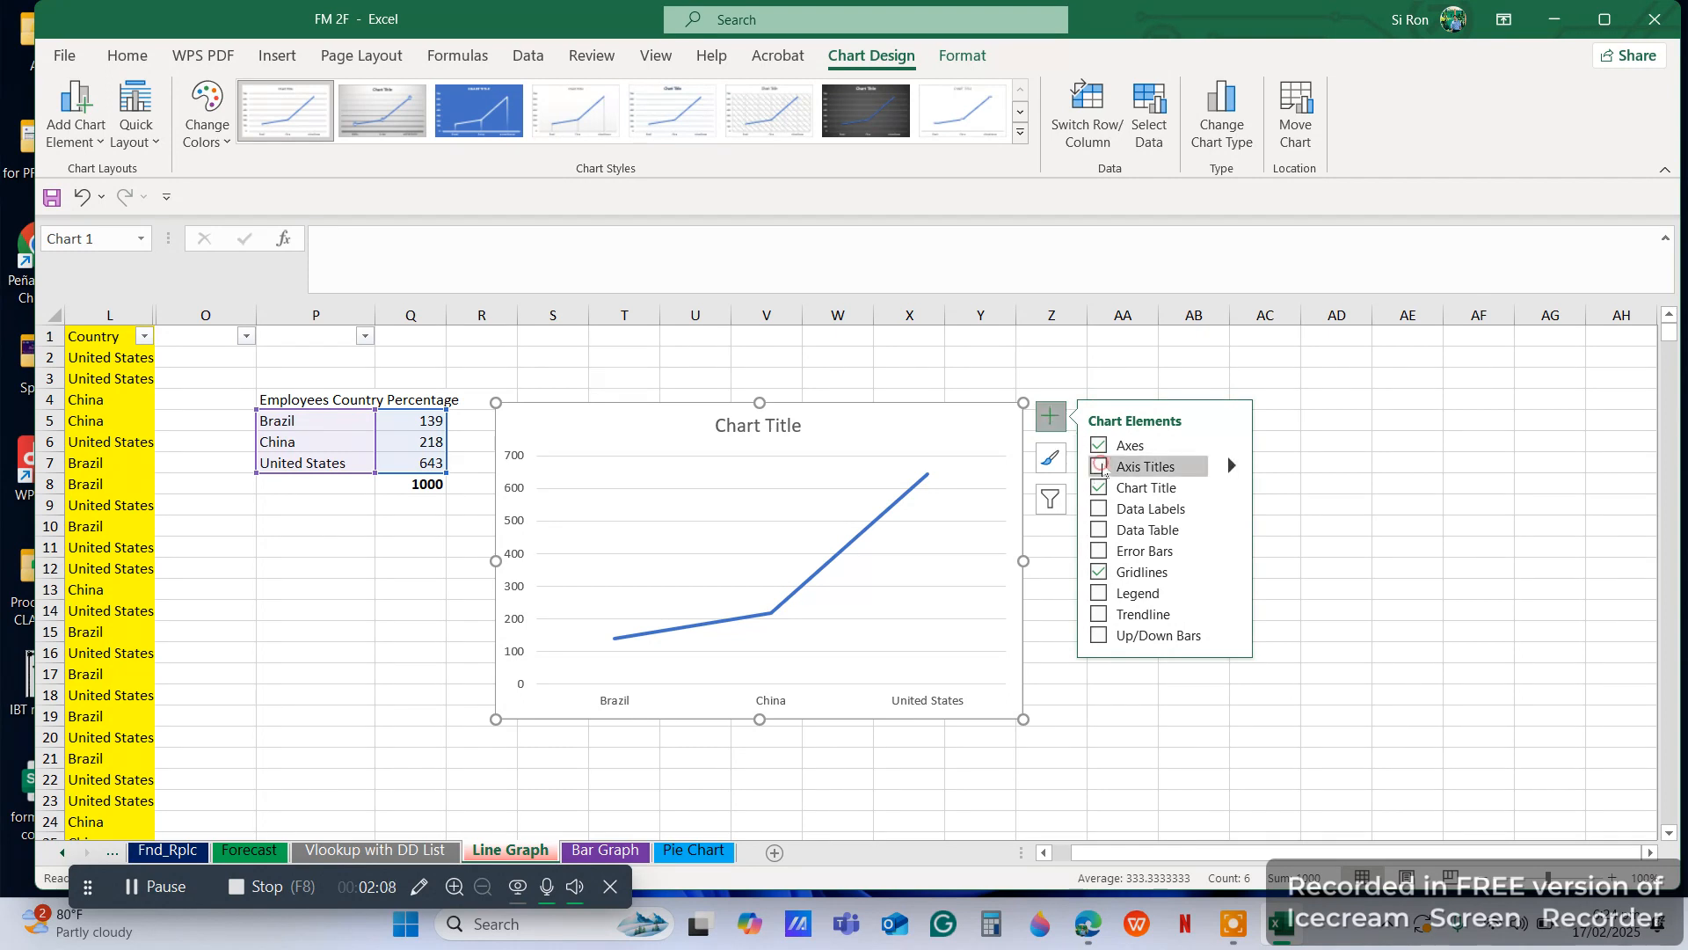
{"action": "left_click", "coordinate": [1099, 467]}
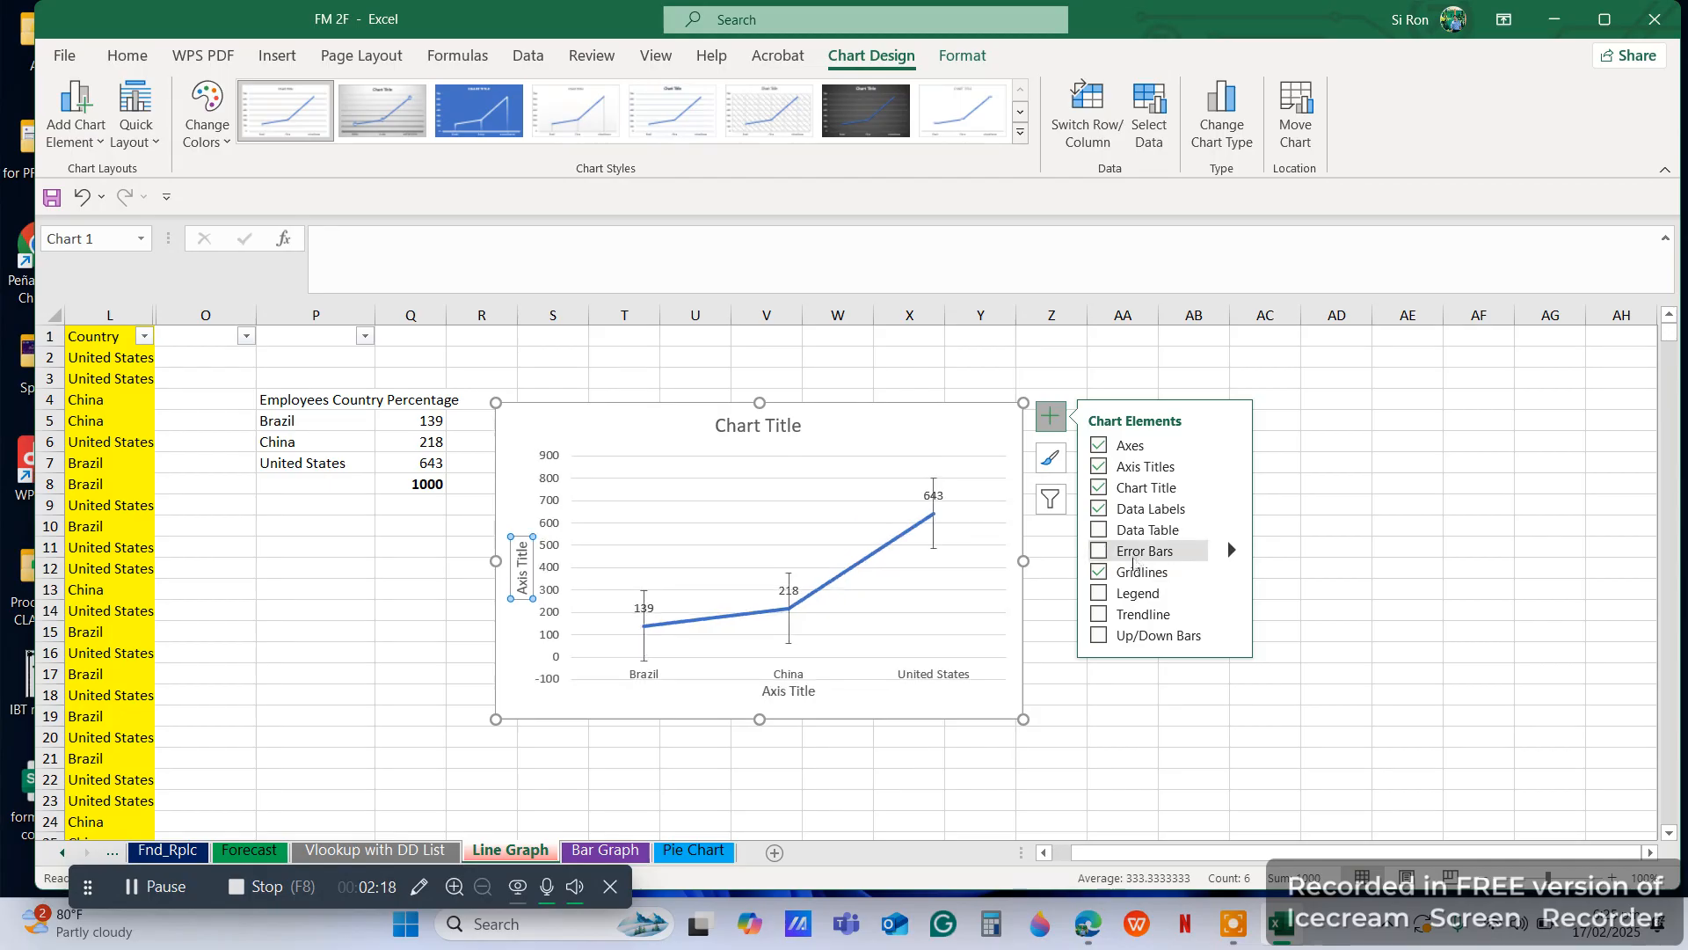
{"action": "left_click", "coordinate": [422, 589]}
{"action": "left_click", "coordinate": [1122, 416]}
{"action": "left_click", "coordinate": [886, 440]}
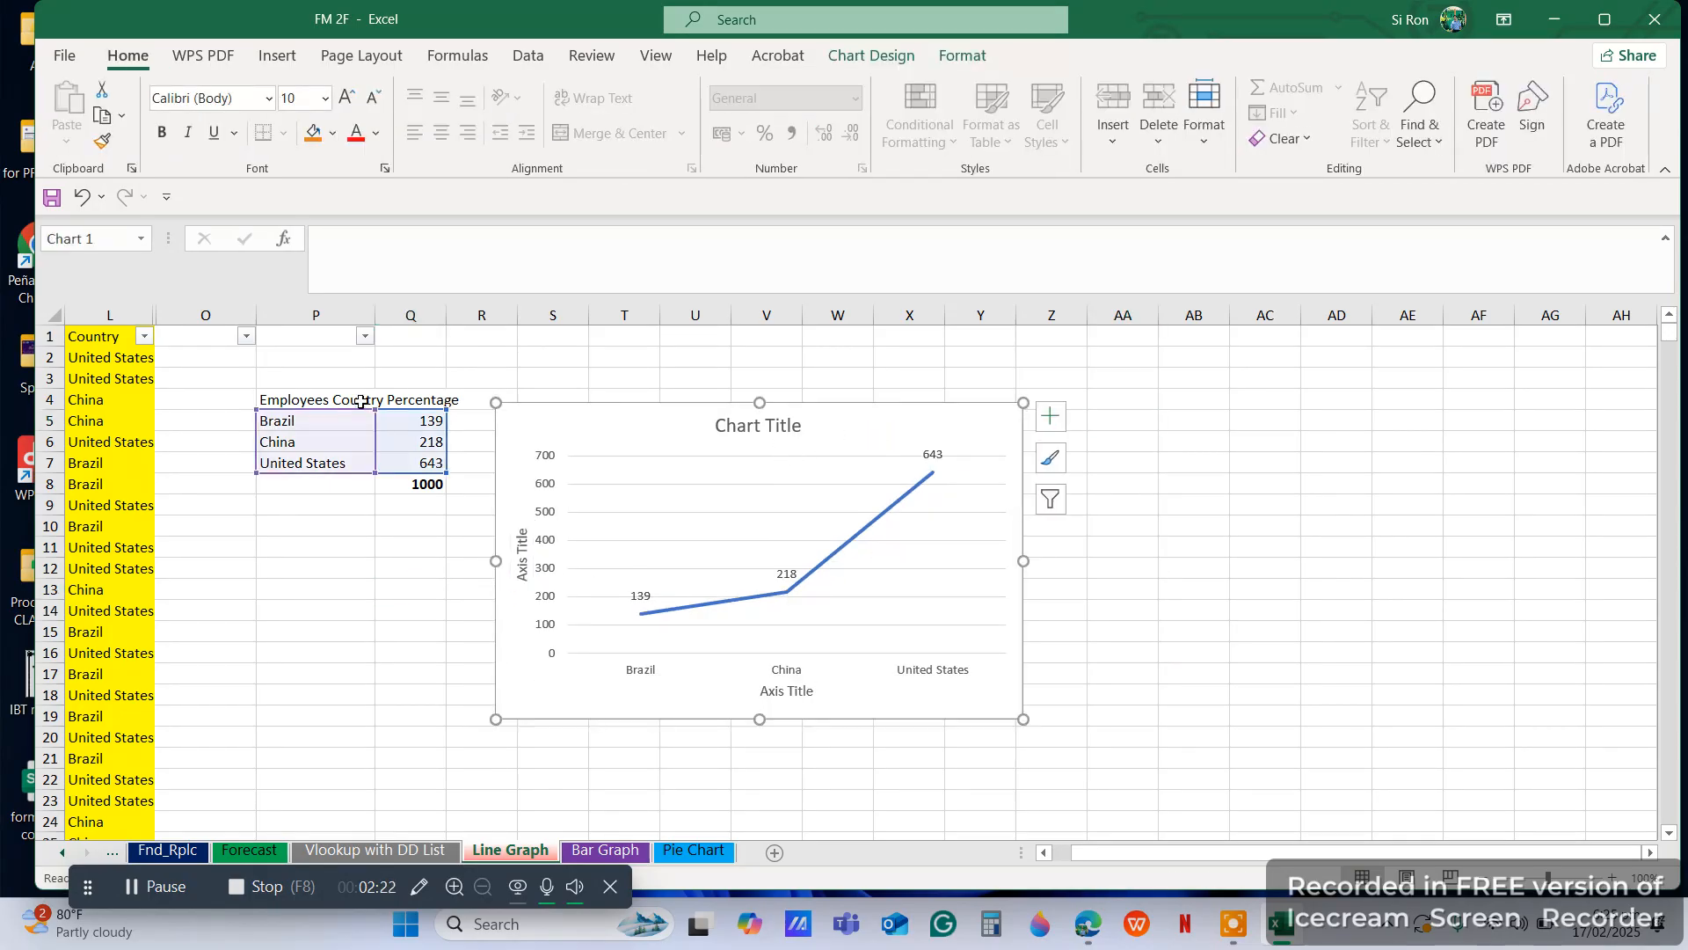
Replace the chart title with the heading Employees Country Percentage copied from P4
{"action": "left_click", "coordinate": [361, 402]}
{"action": "key", "text": "ctrl+c"}
{"action": "key", "text": "ctrl+v"}
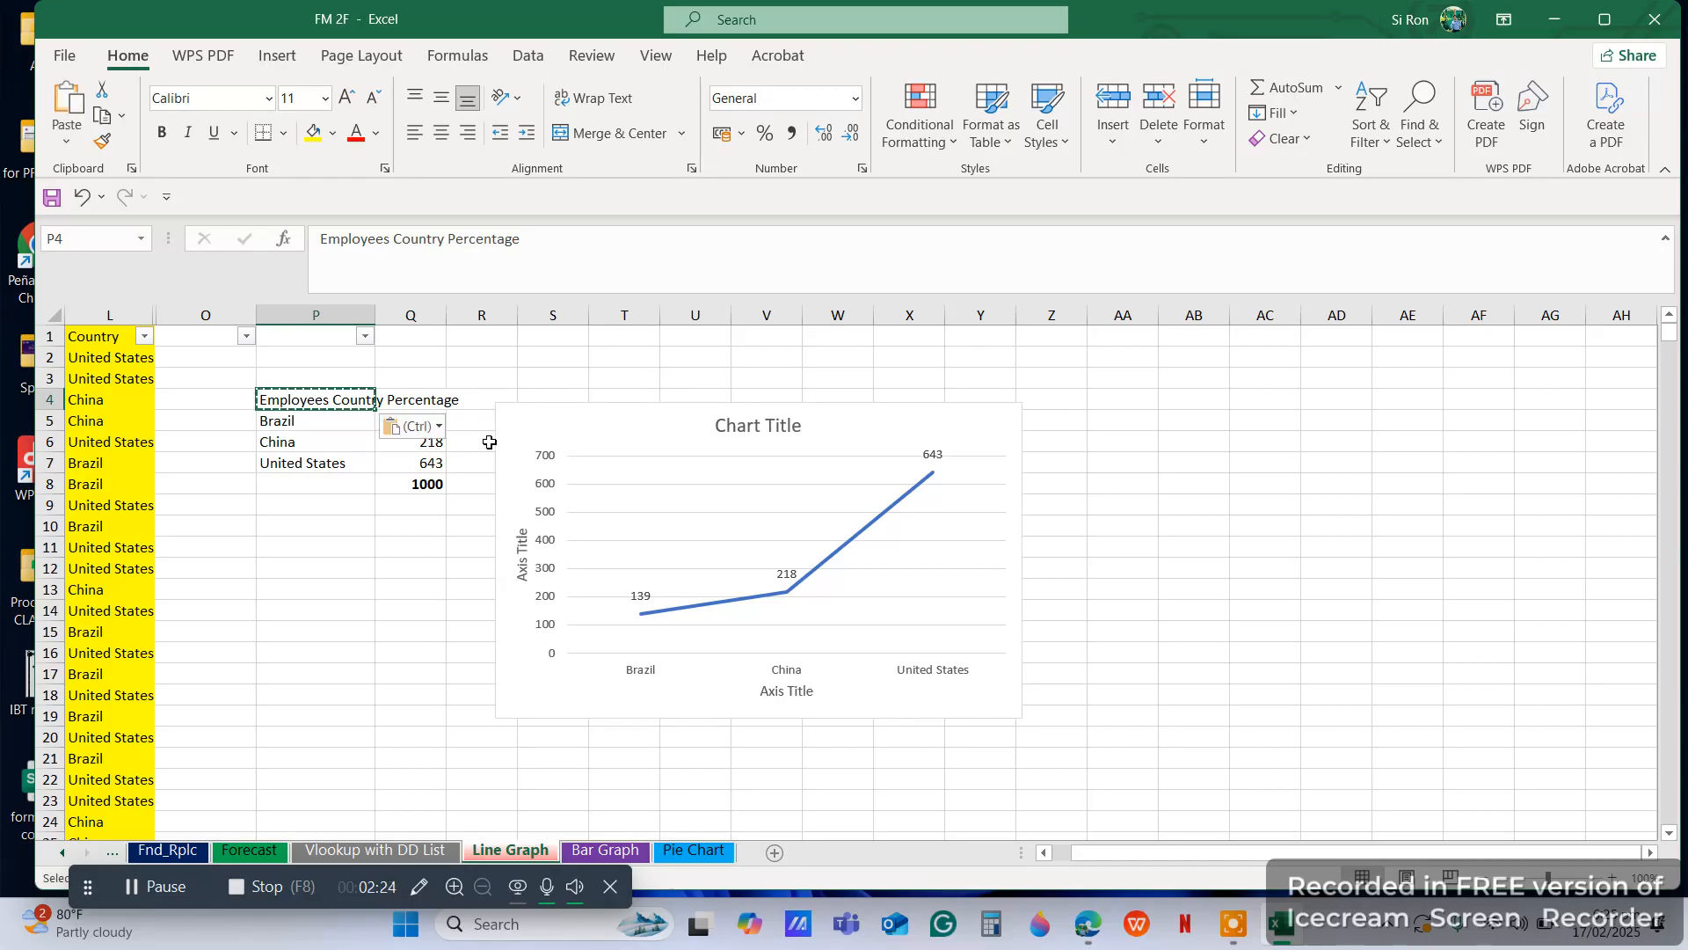
{"action": "left_click", "coordinate": [754, 425]}
{"action": "left_click", "coordinate": [756, 428]}
{"action": "double_click", "coordinate": [757, 428]}
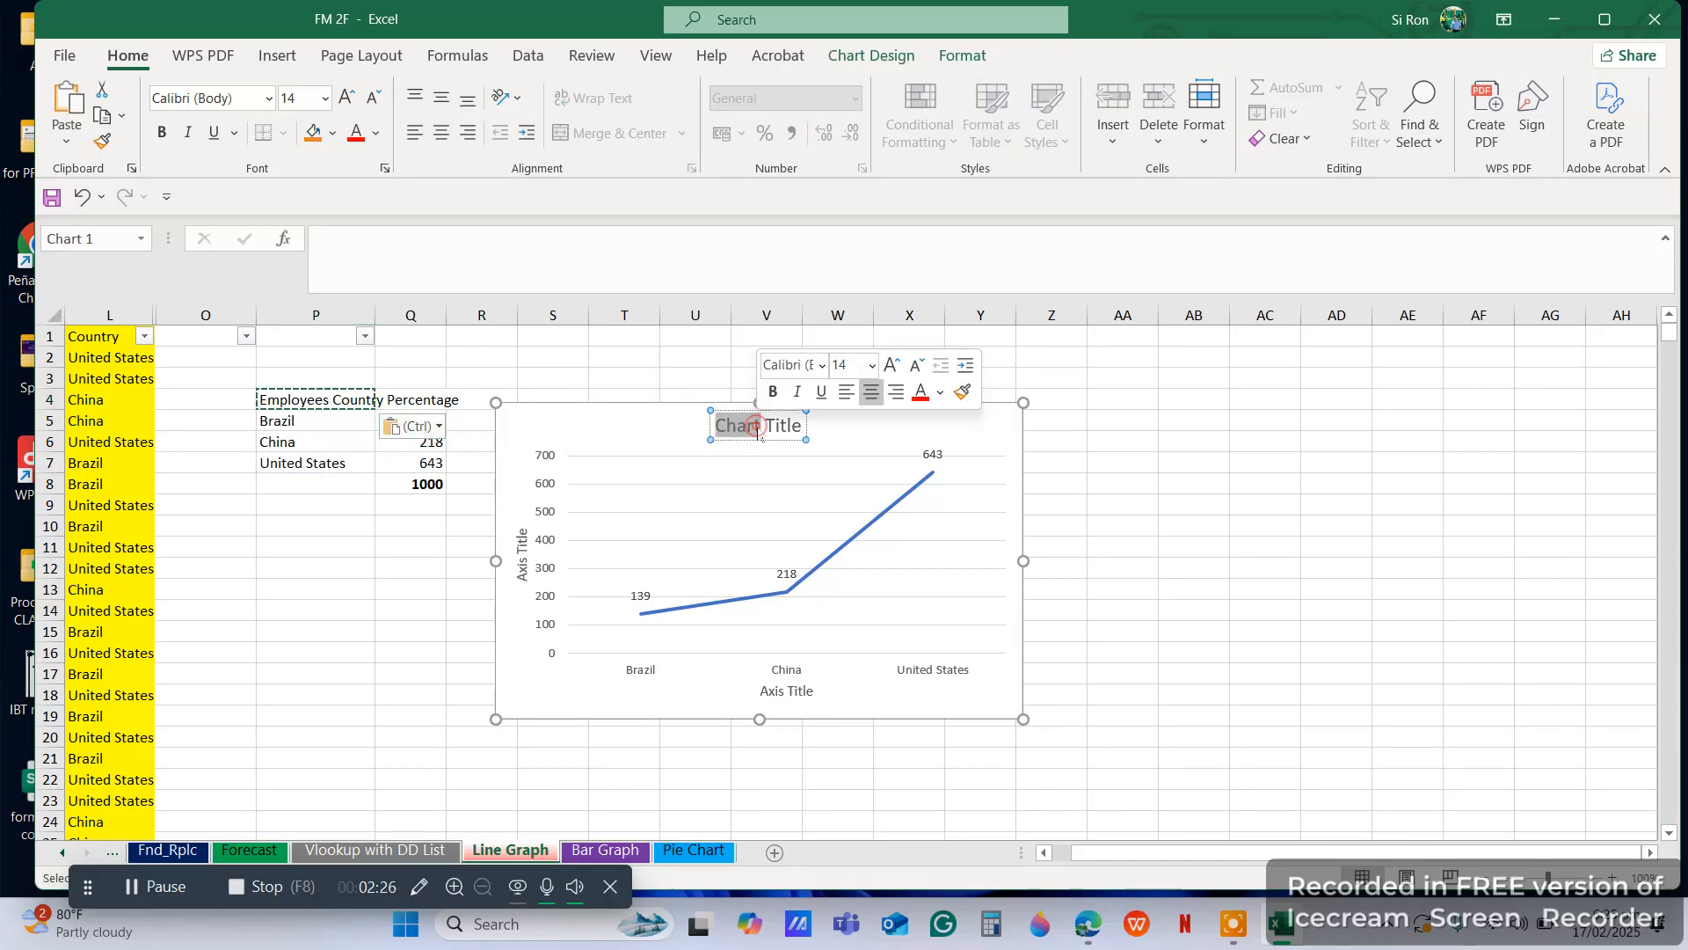
{"action": "double_click", "coordinate": [757, 428]}
{"action": "double_click", "coordinate": [757, 427]}
{"action": "double_click", "coordinate": [757, 428]}
{"action": "triple_click", "coordinate": [757, 428]}
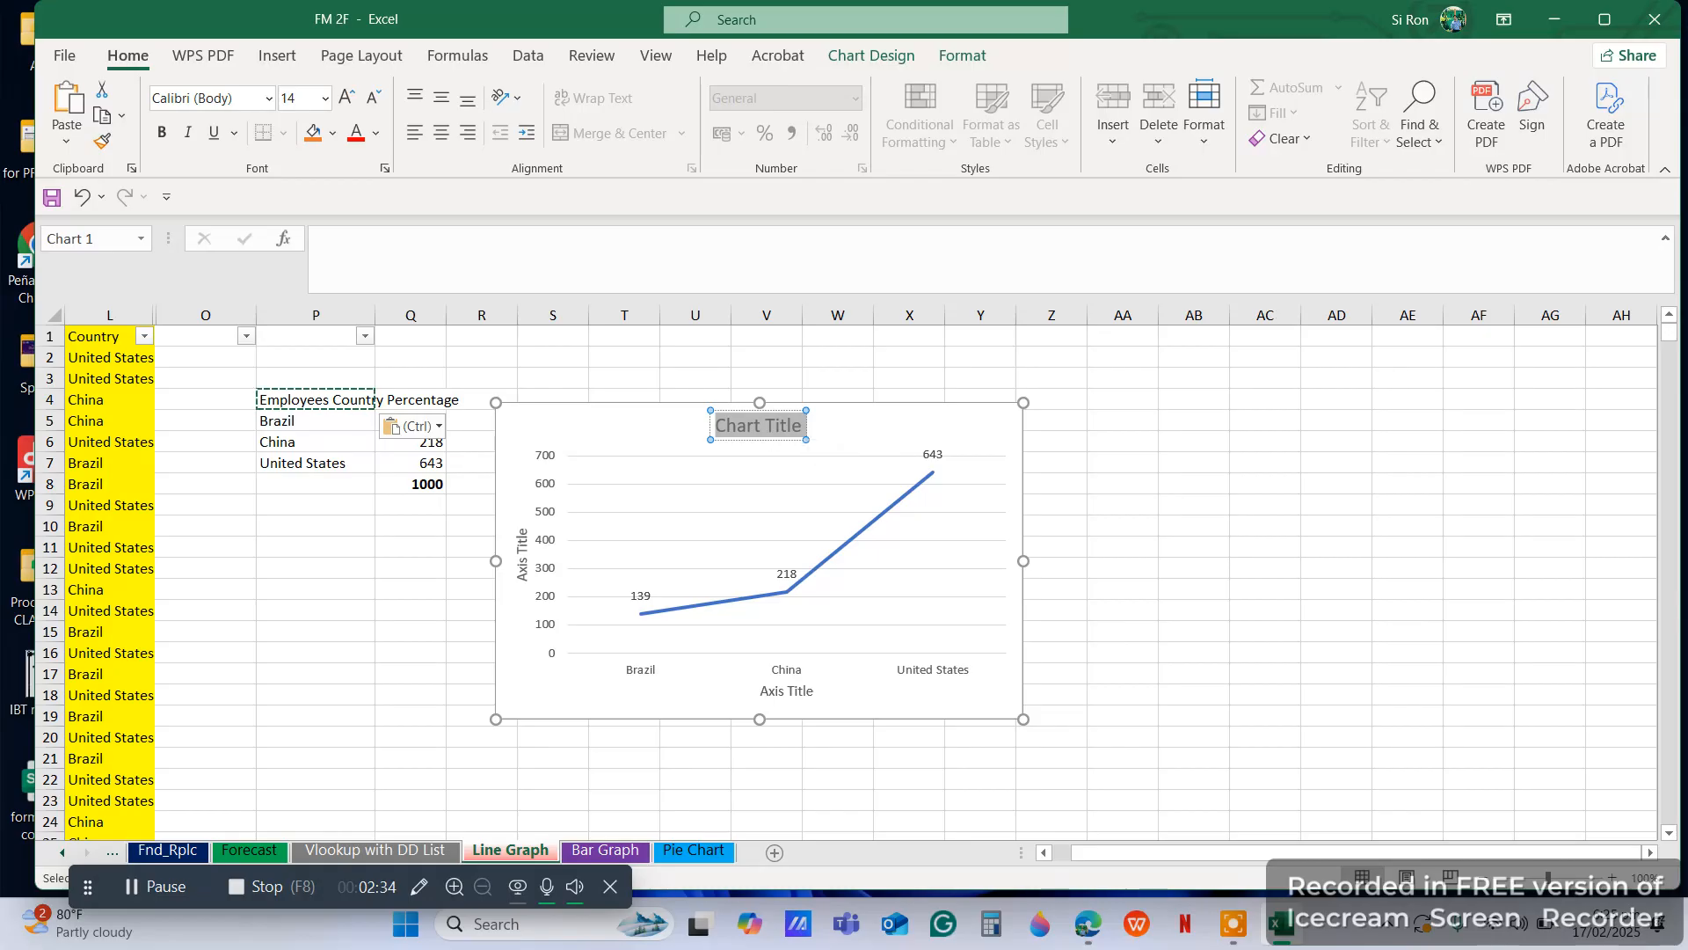
{"action": "key", "text": "ctrl+v"}
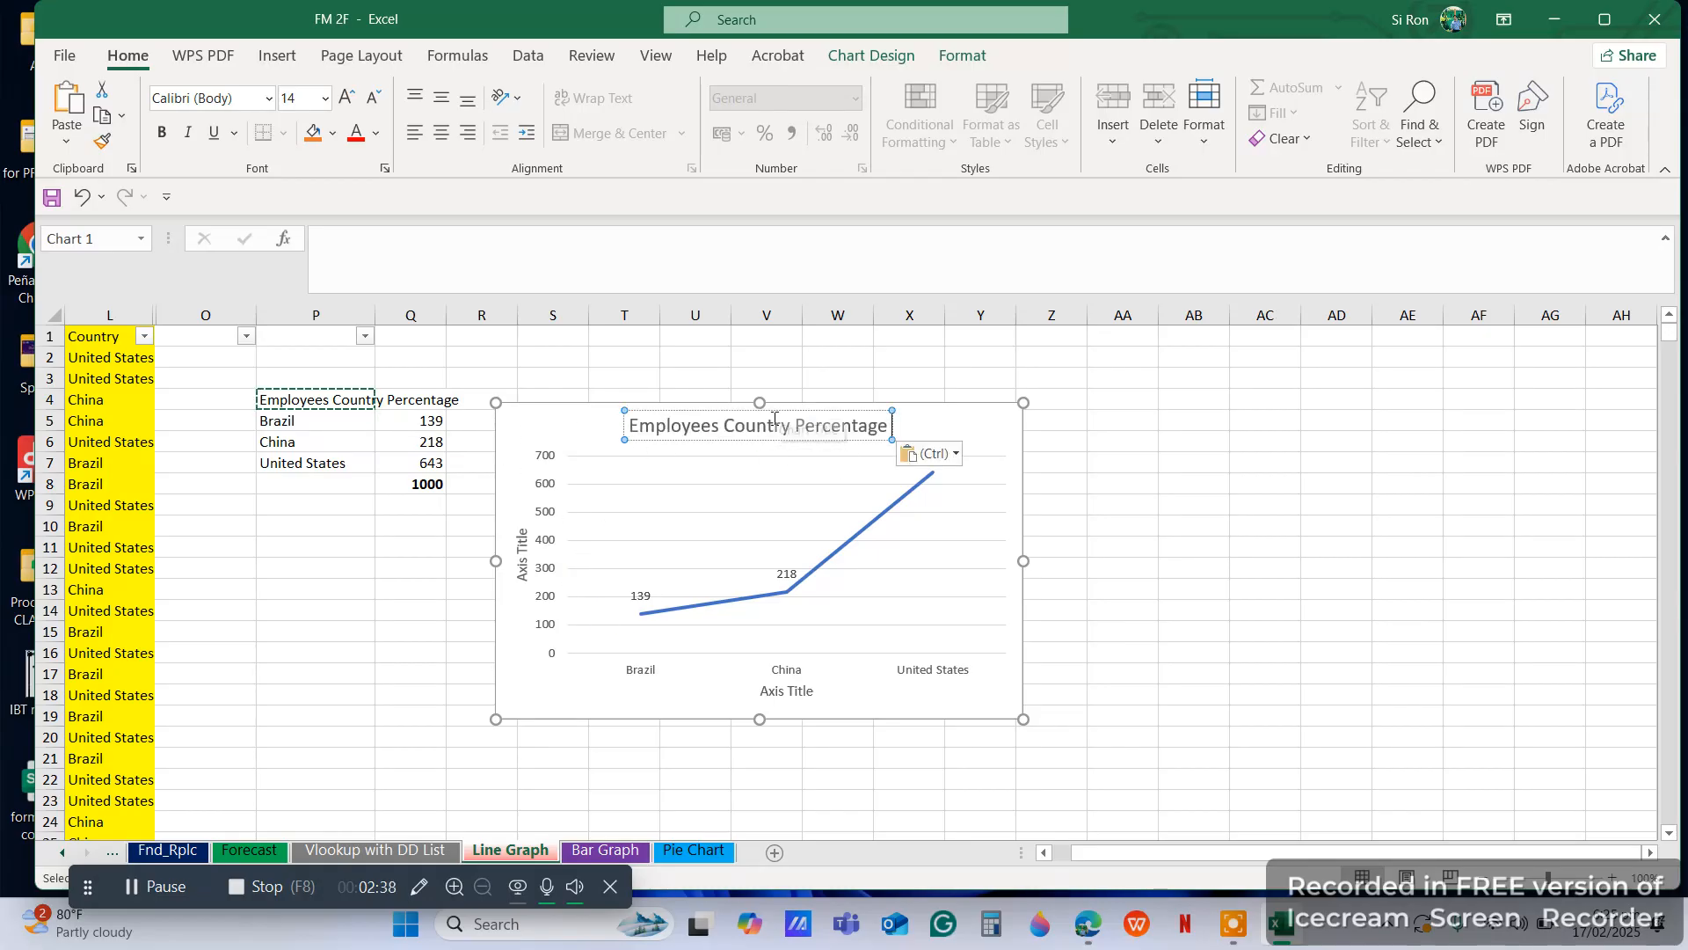
Set the chart's vertical axis title to No. of Employees
{"action": "left_click", "coordinate": [518, 554]}
{"action": "double_click", "coordinate": [517, 552]}
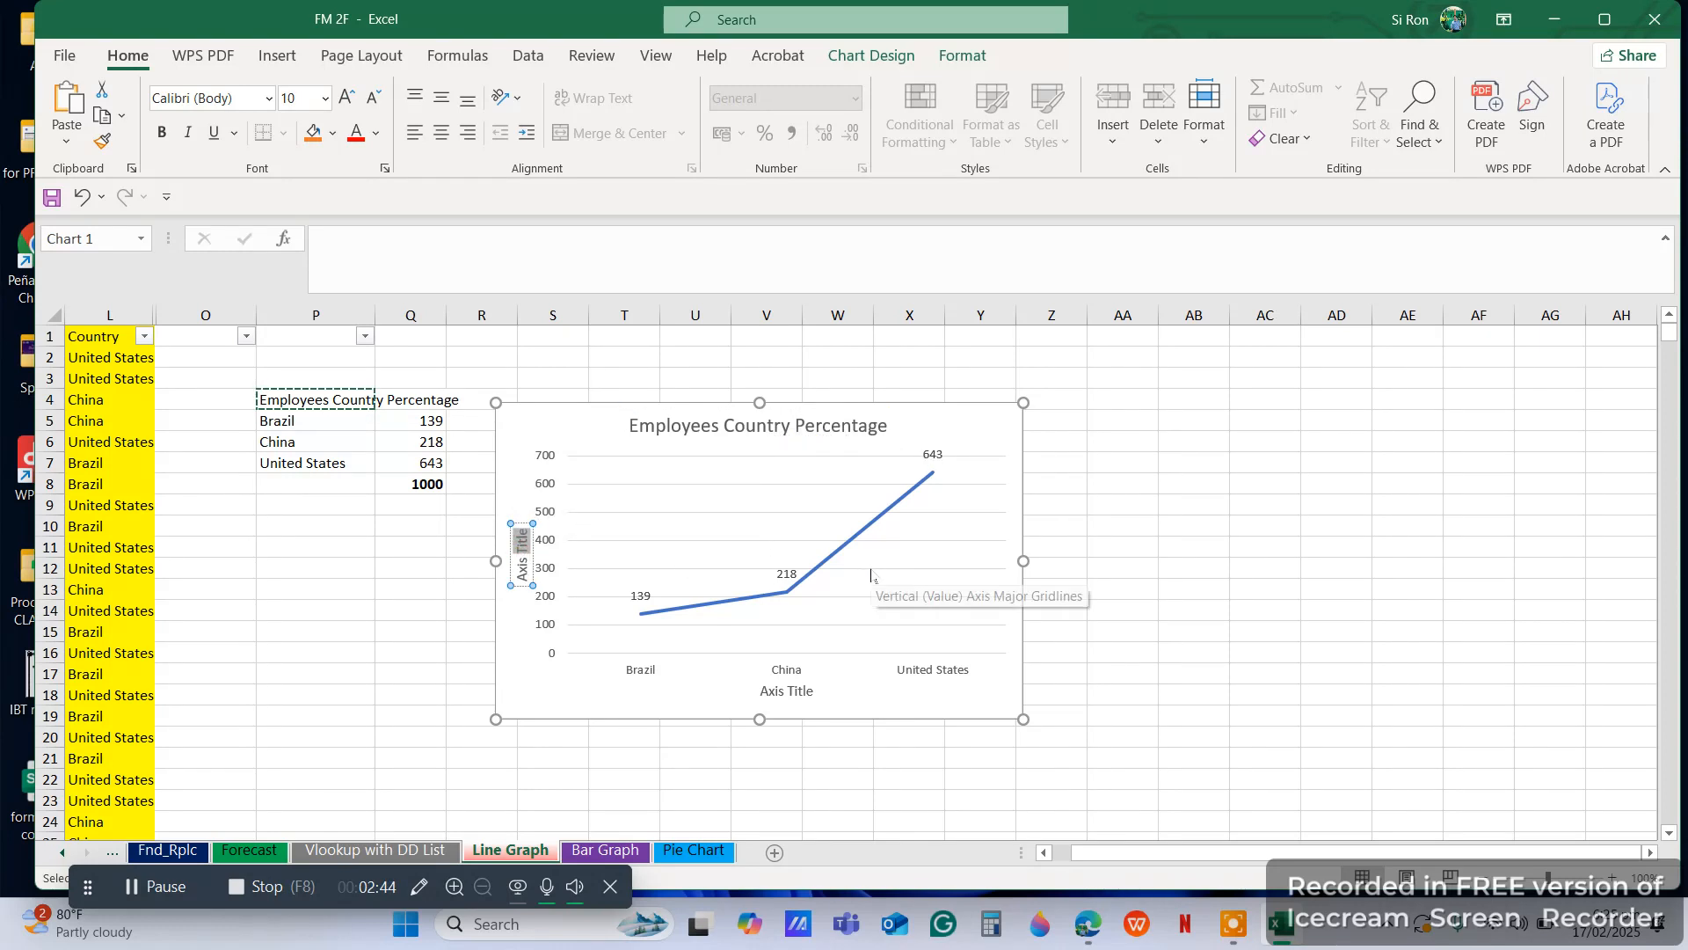
{"action": "key", "text": "ctrl+a"}
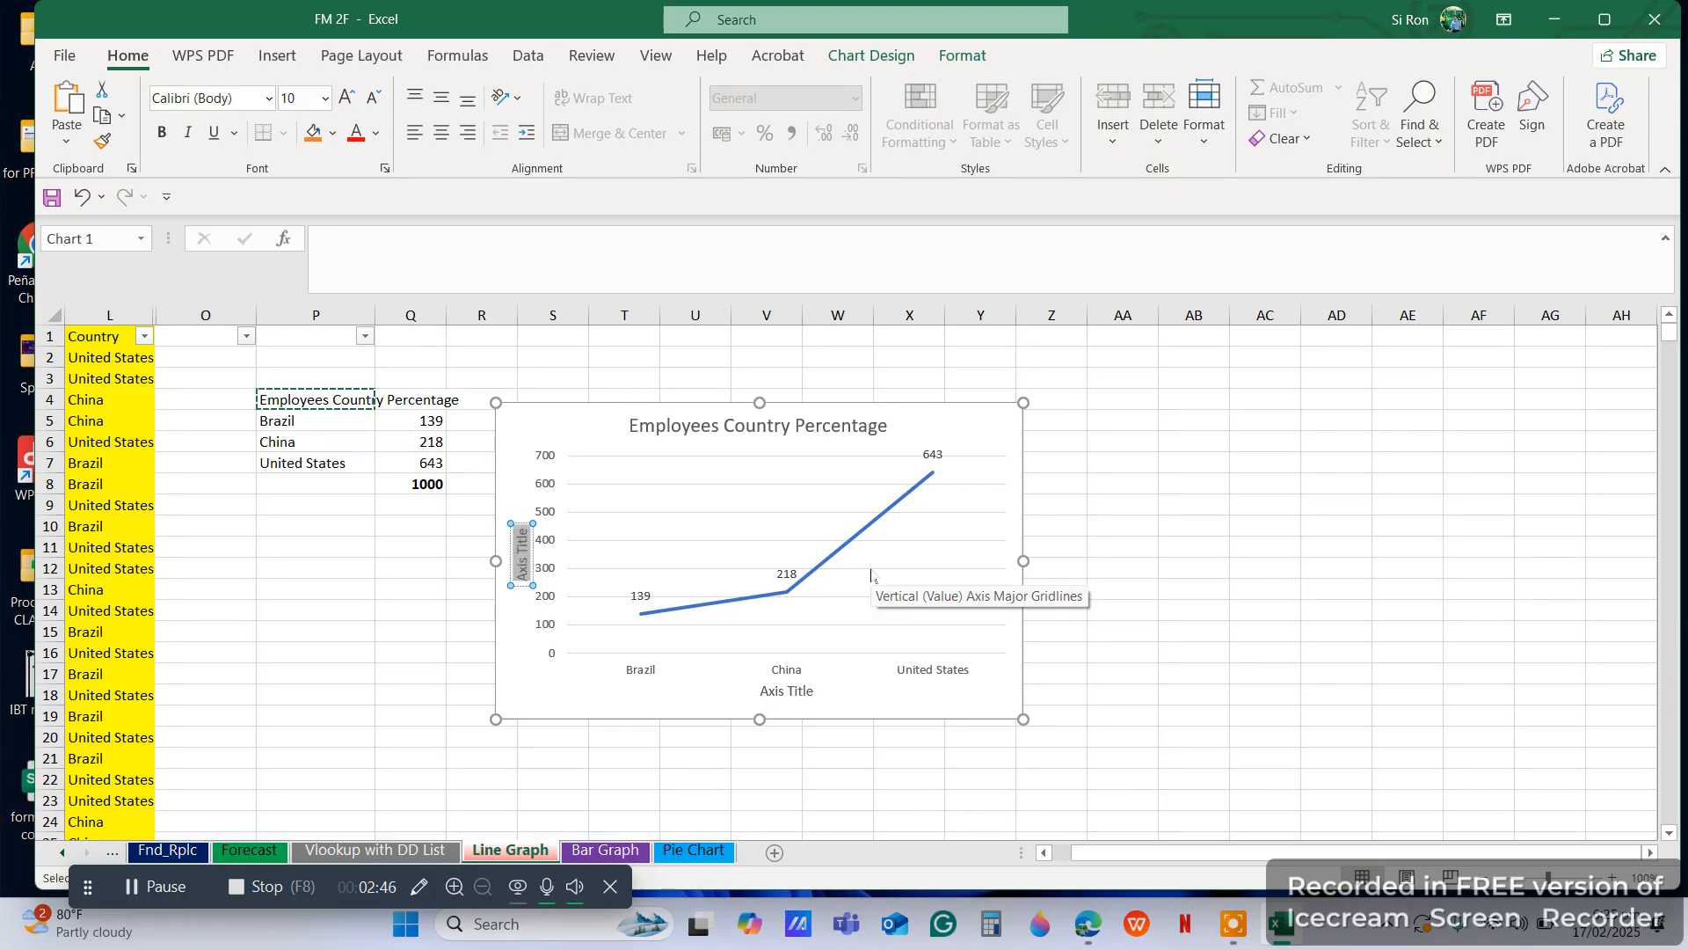
{"action": "type", "text": "No."}
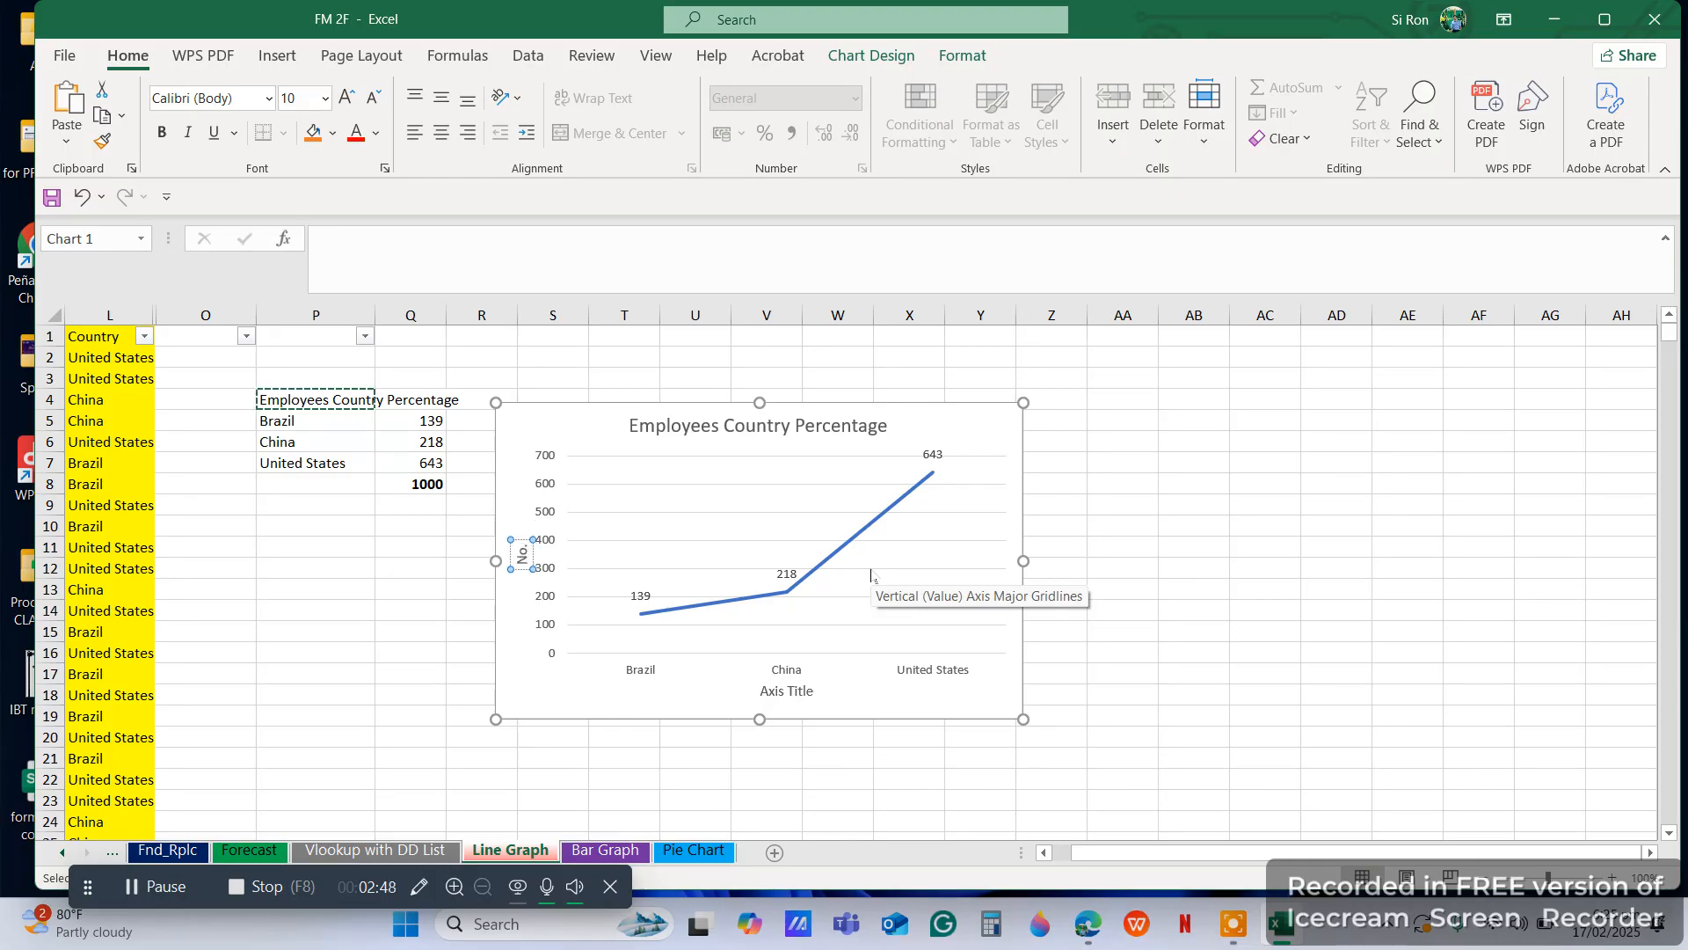
{"action": "type", "text": " of Employee"}
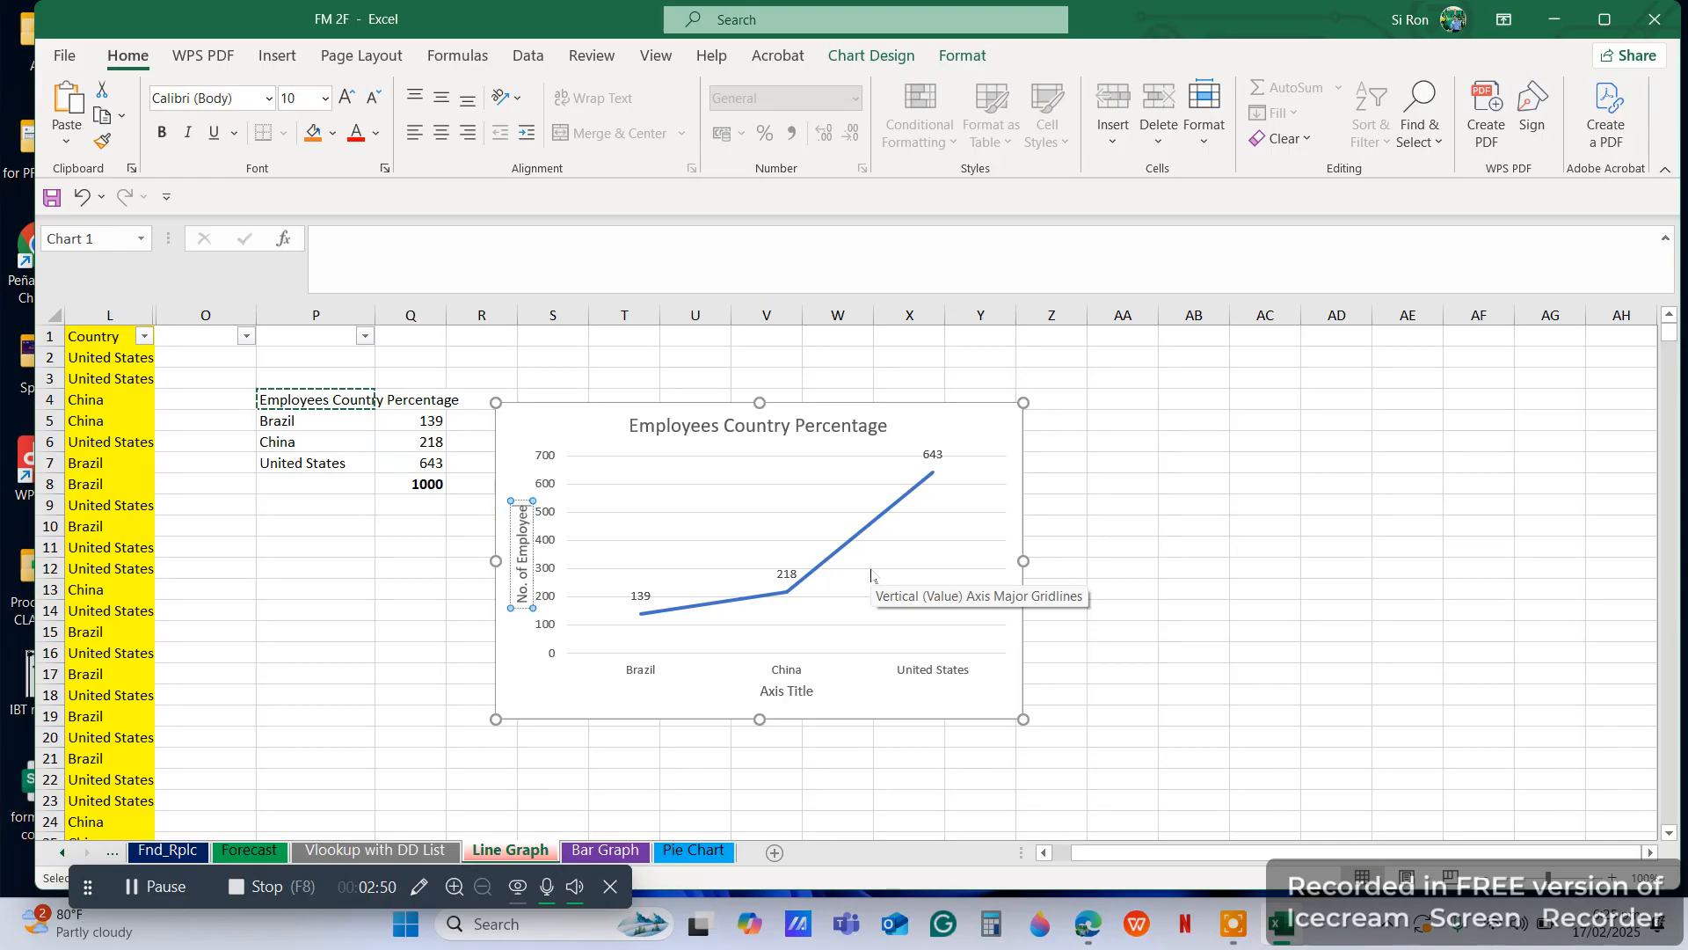
{"action": "type", "text": "s"}
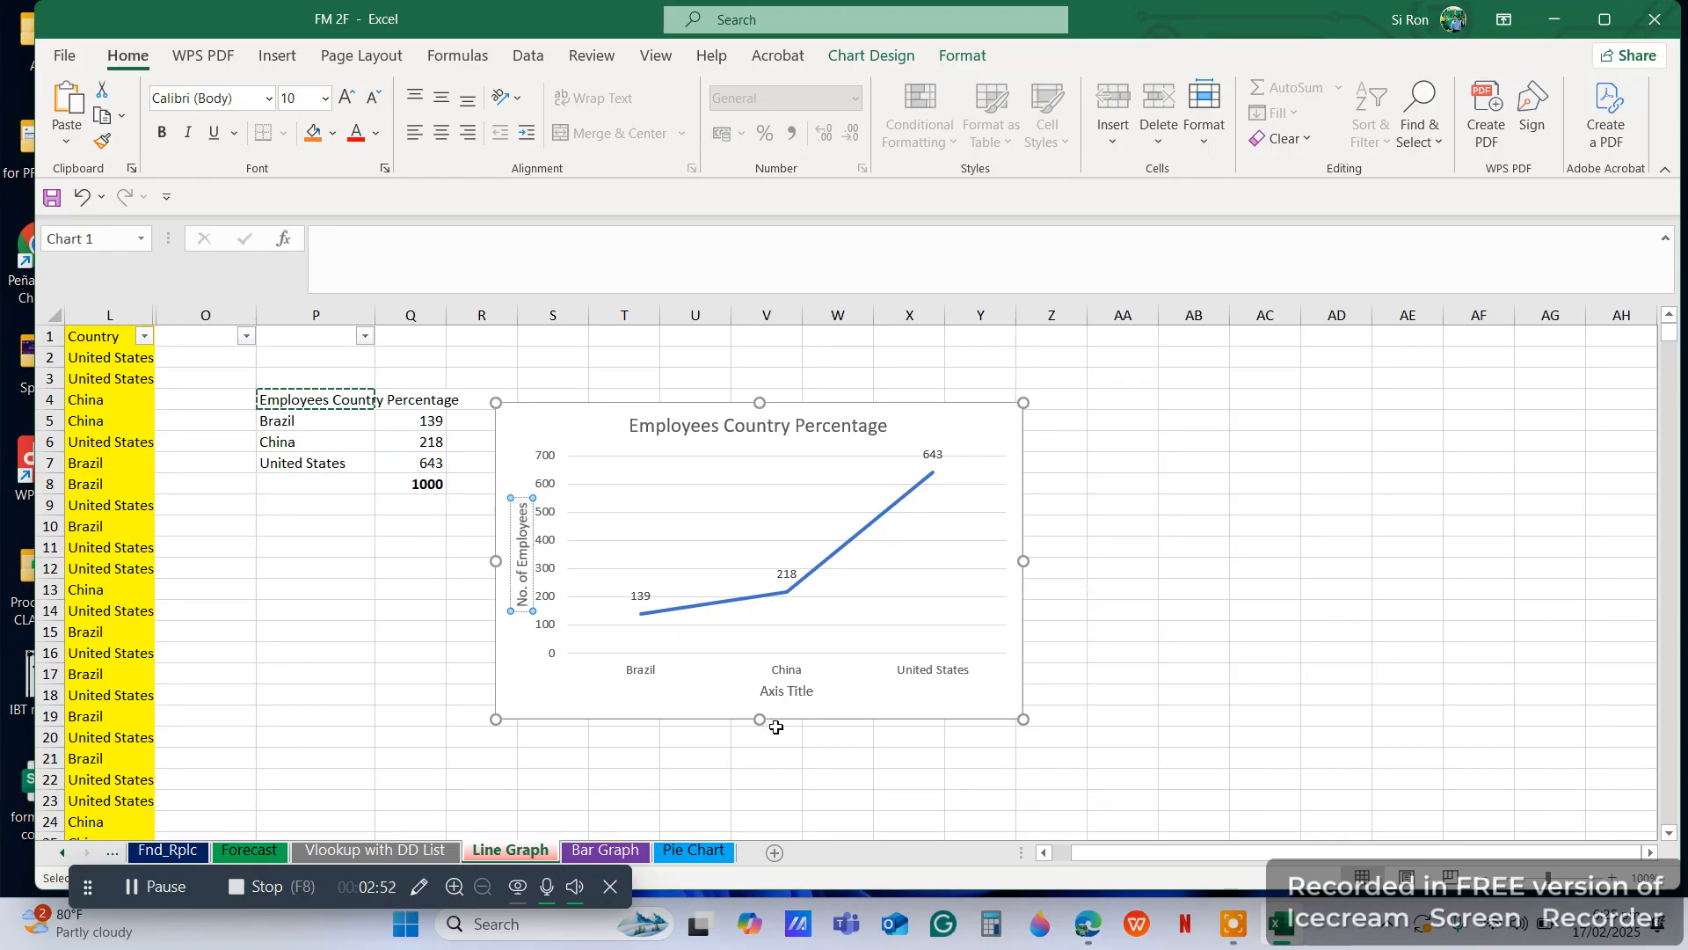
Set the chart's horizontal axis title to Countries
{"action": "left_click", "coordinate": [786, 693]}
{"action": "double_click", "coordinate": [789, 694]}
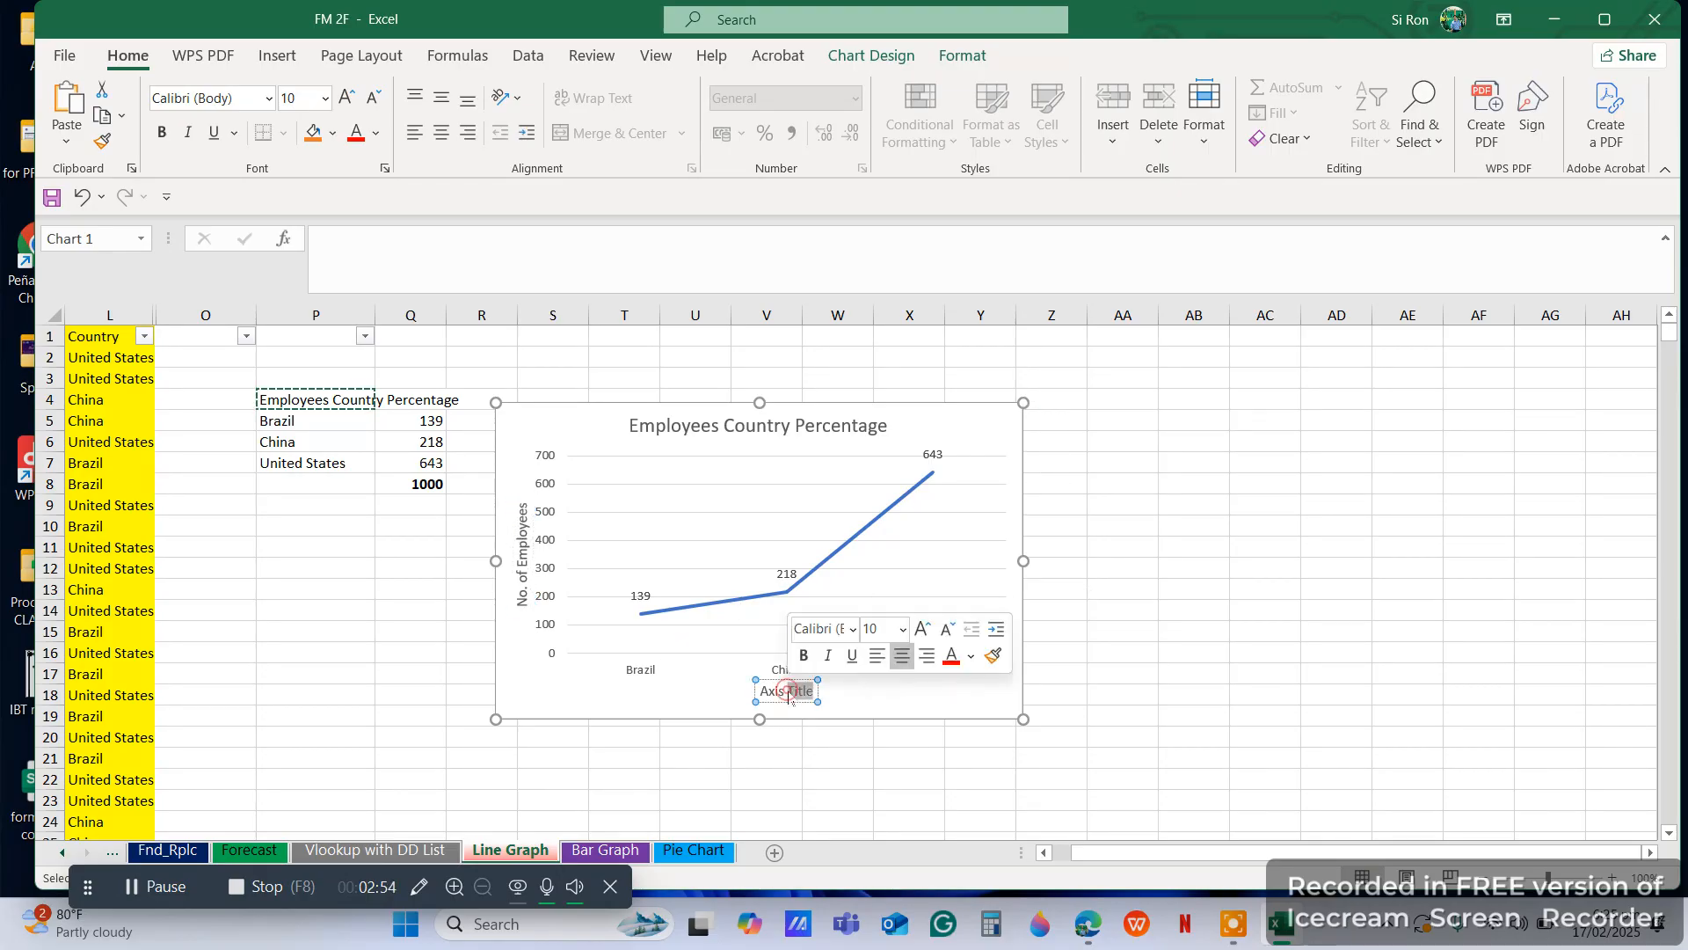
{"action": "triple_click", "coordinate": [794, 696]}
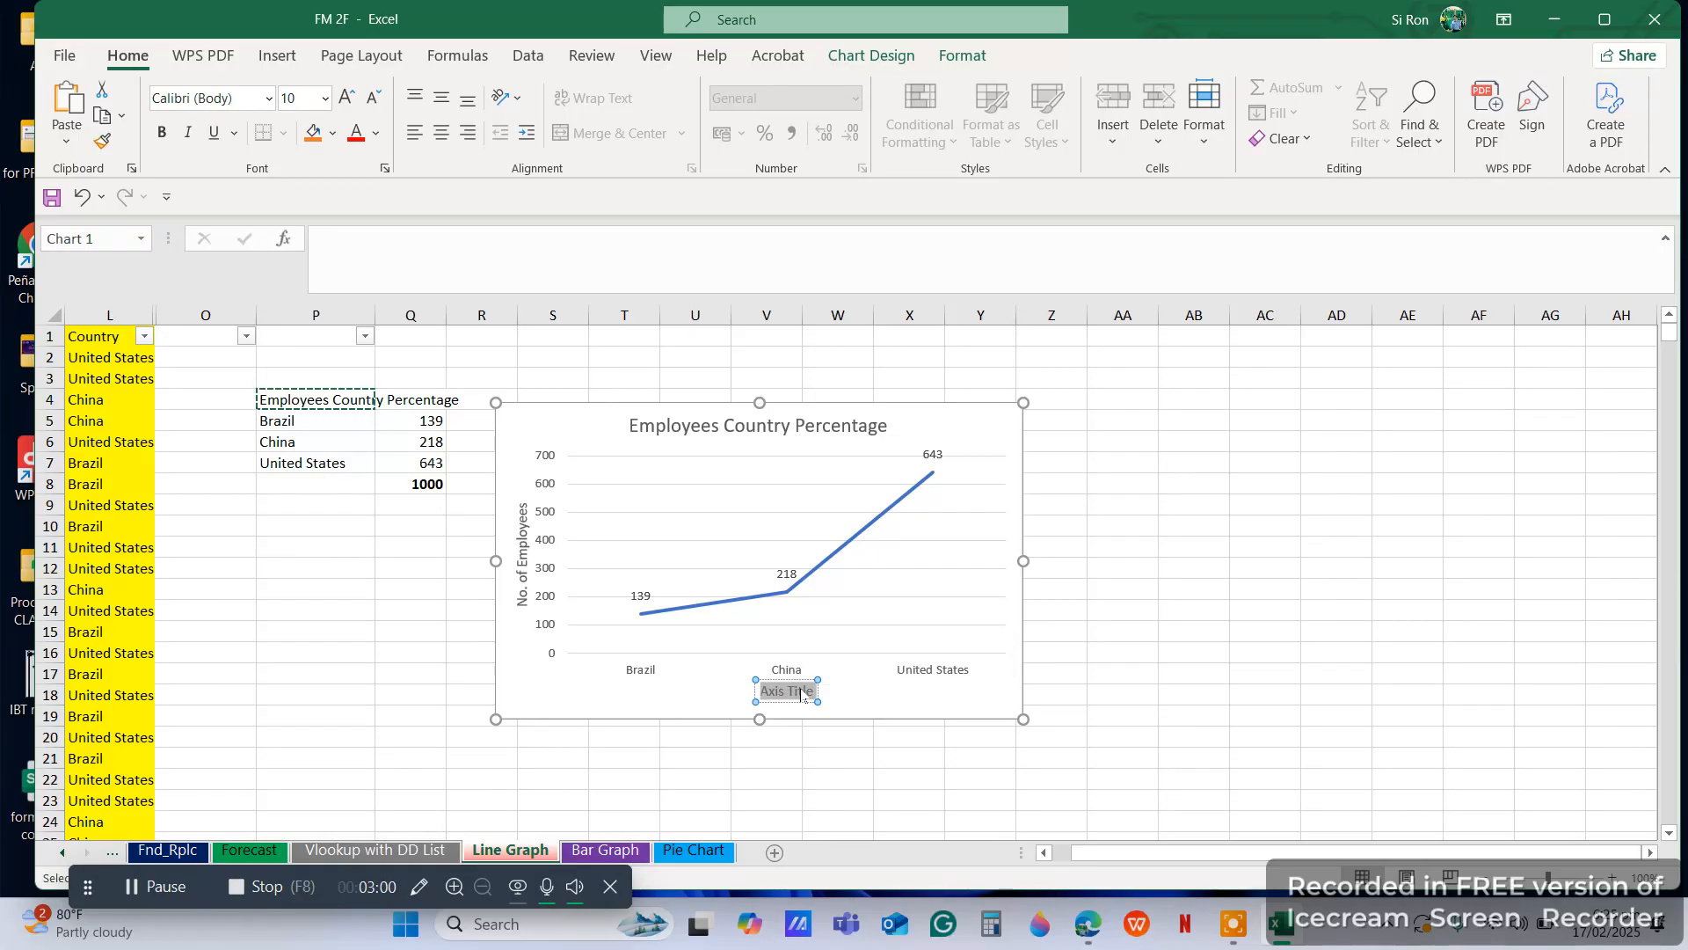
{"action": "type", "text": "Countr"}
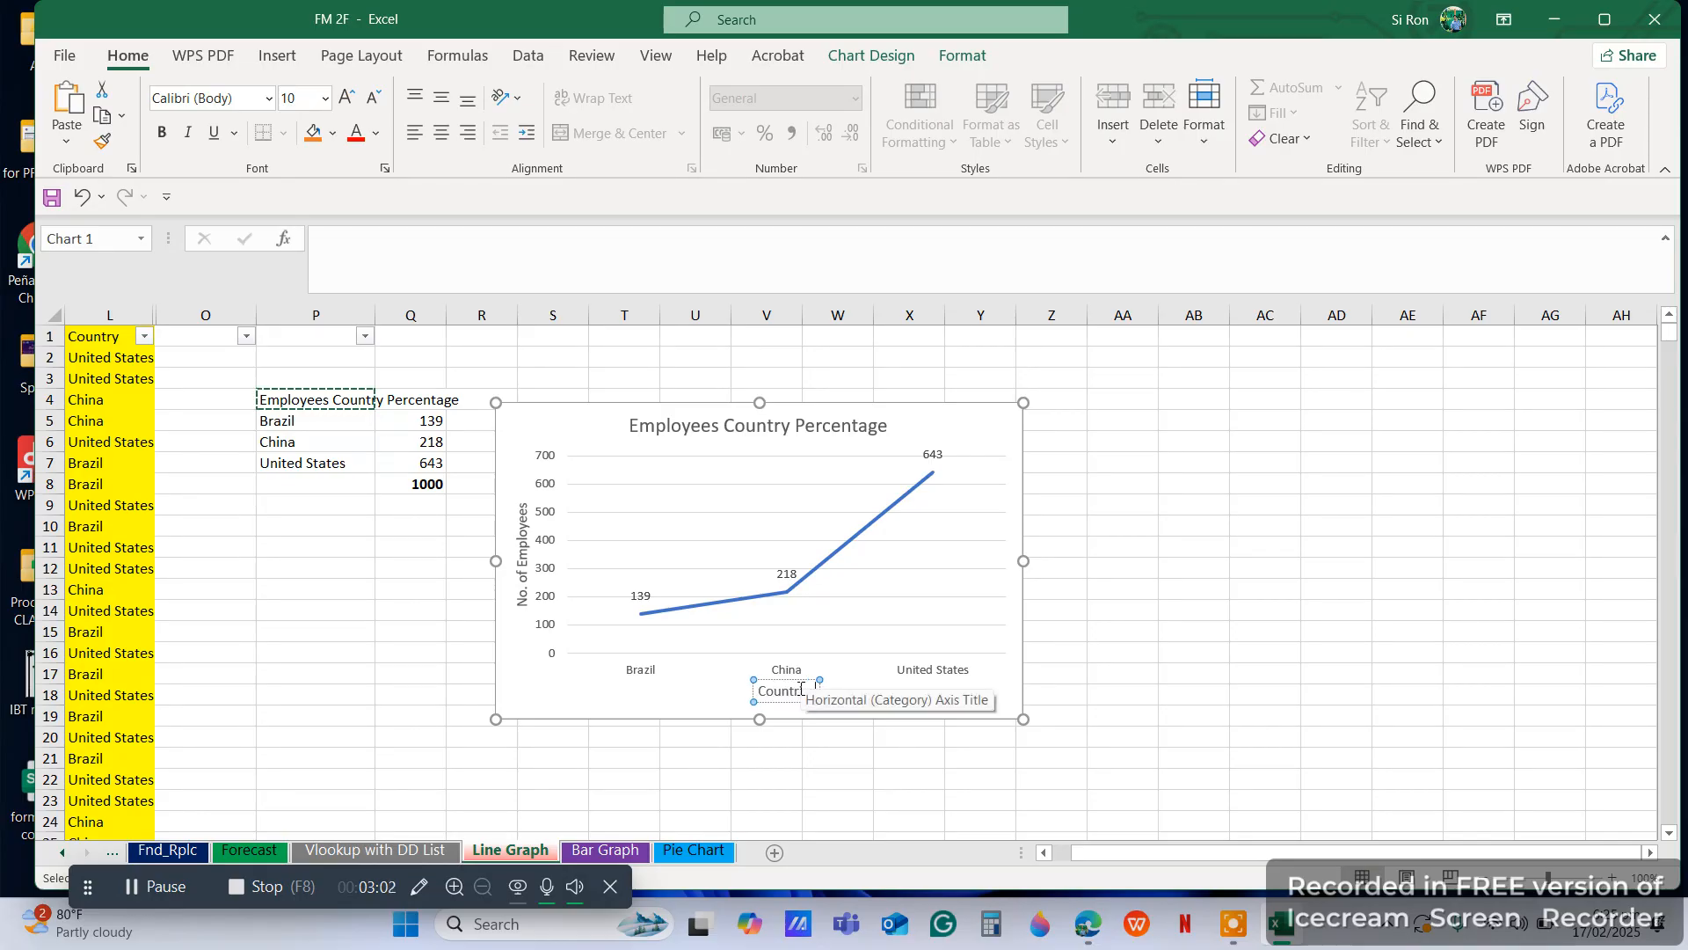
{"action": "type", "text": "ies"}
{"action": "left_click", "coordinate": [1256, 614]}
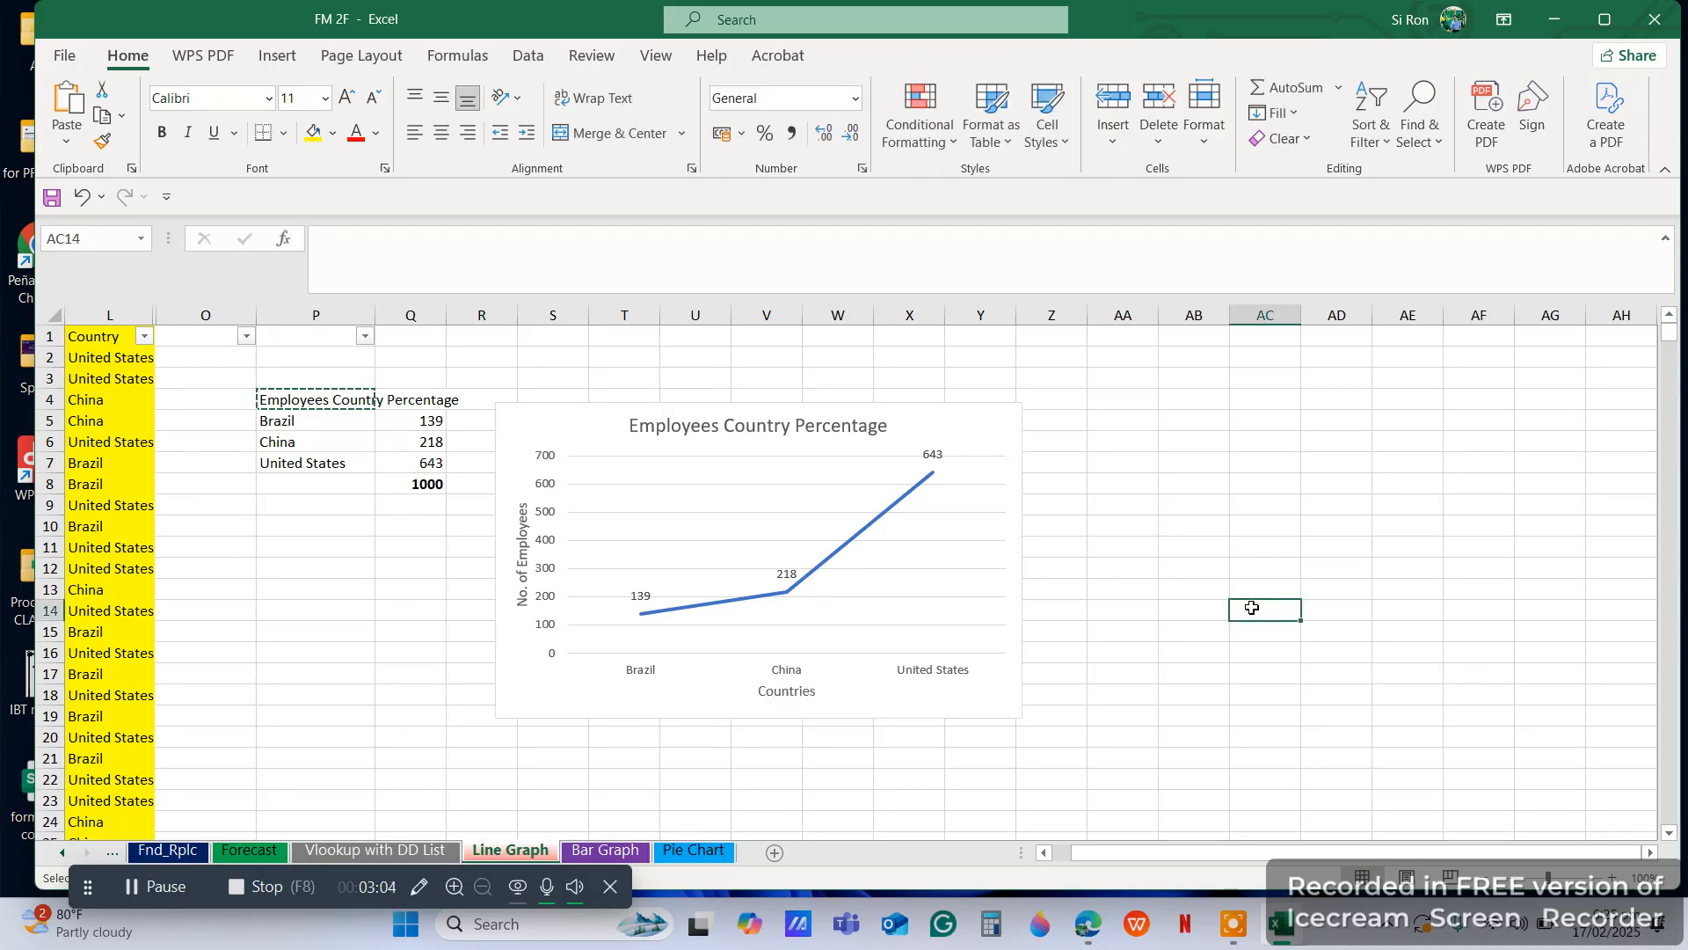
Delete the Employees Country Percentage line chart from the sheet
{"action": "left_click", "coordinate": [979, 425]}
{"action": "key", "text": "Delete"}
{"action": "left_click", "coordinate": [1068, 510]}
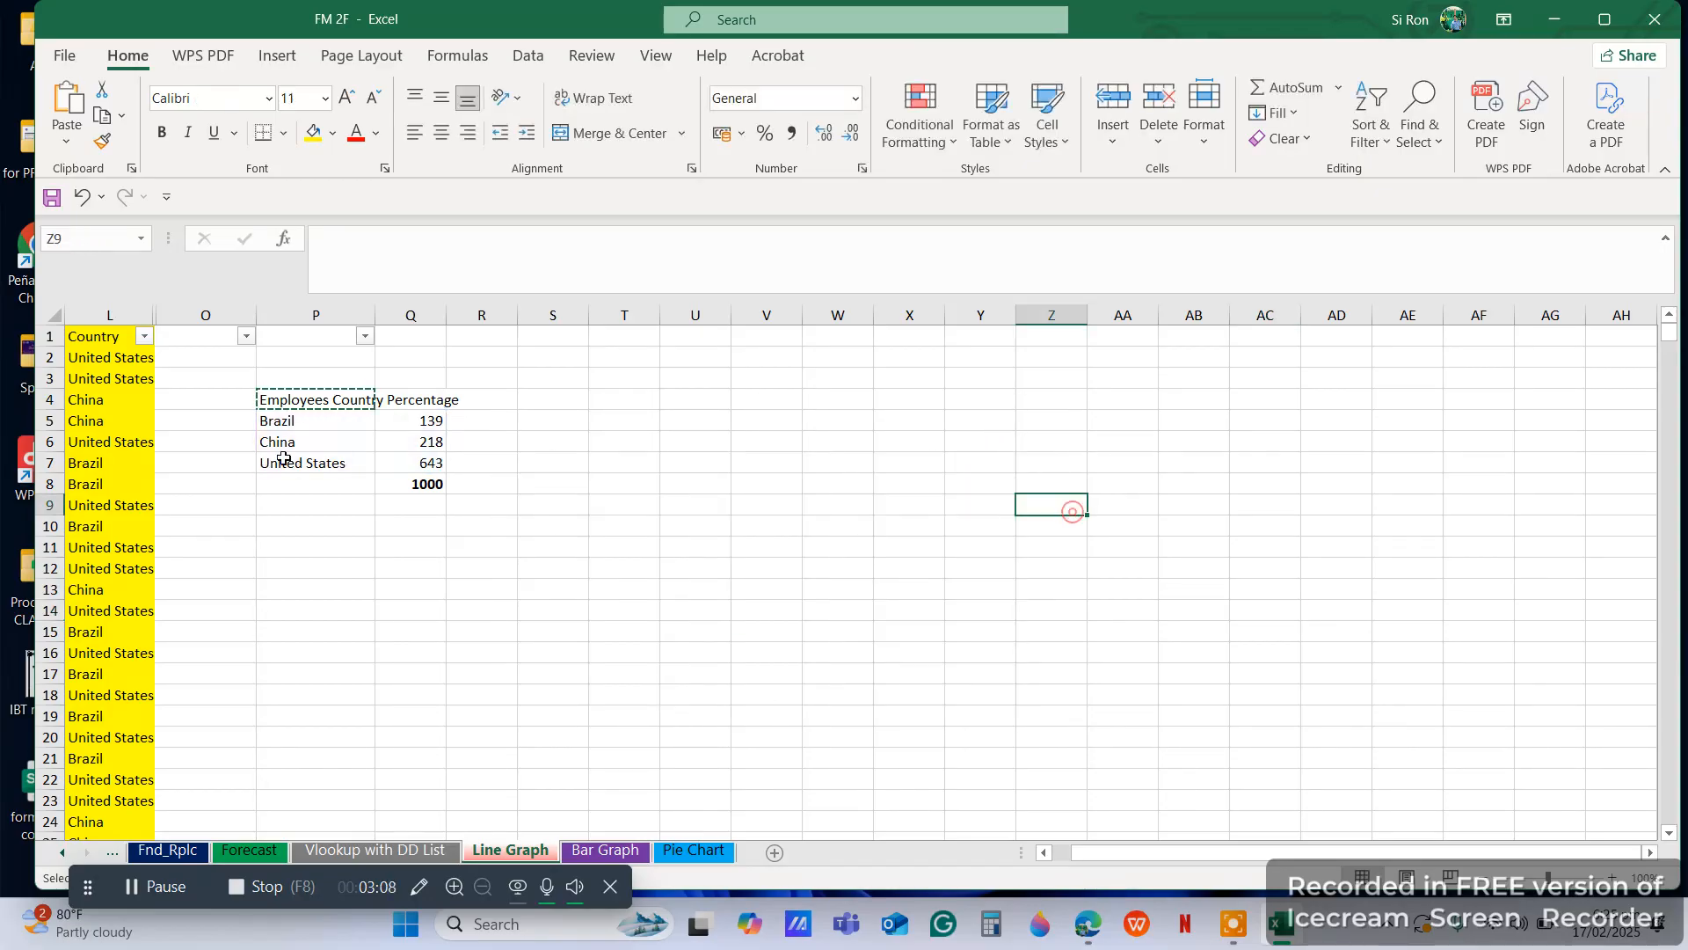
Insert a new 2-D line chart from P5:Q7 and place it next to the country summary
{"action": "left_click_drag", "start_coordinate": [277, 426], "coordinate": [422, 463]}
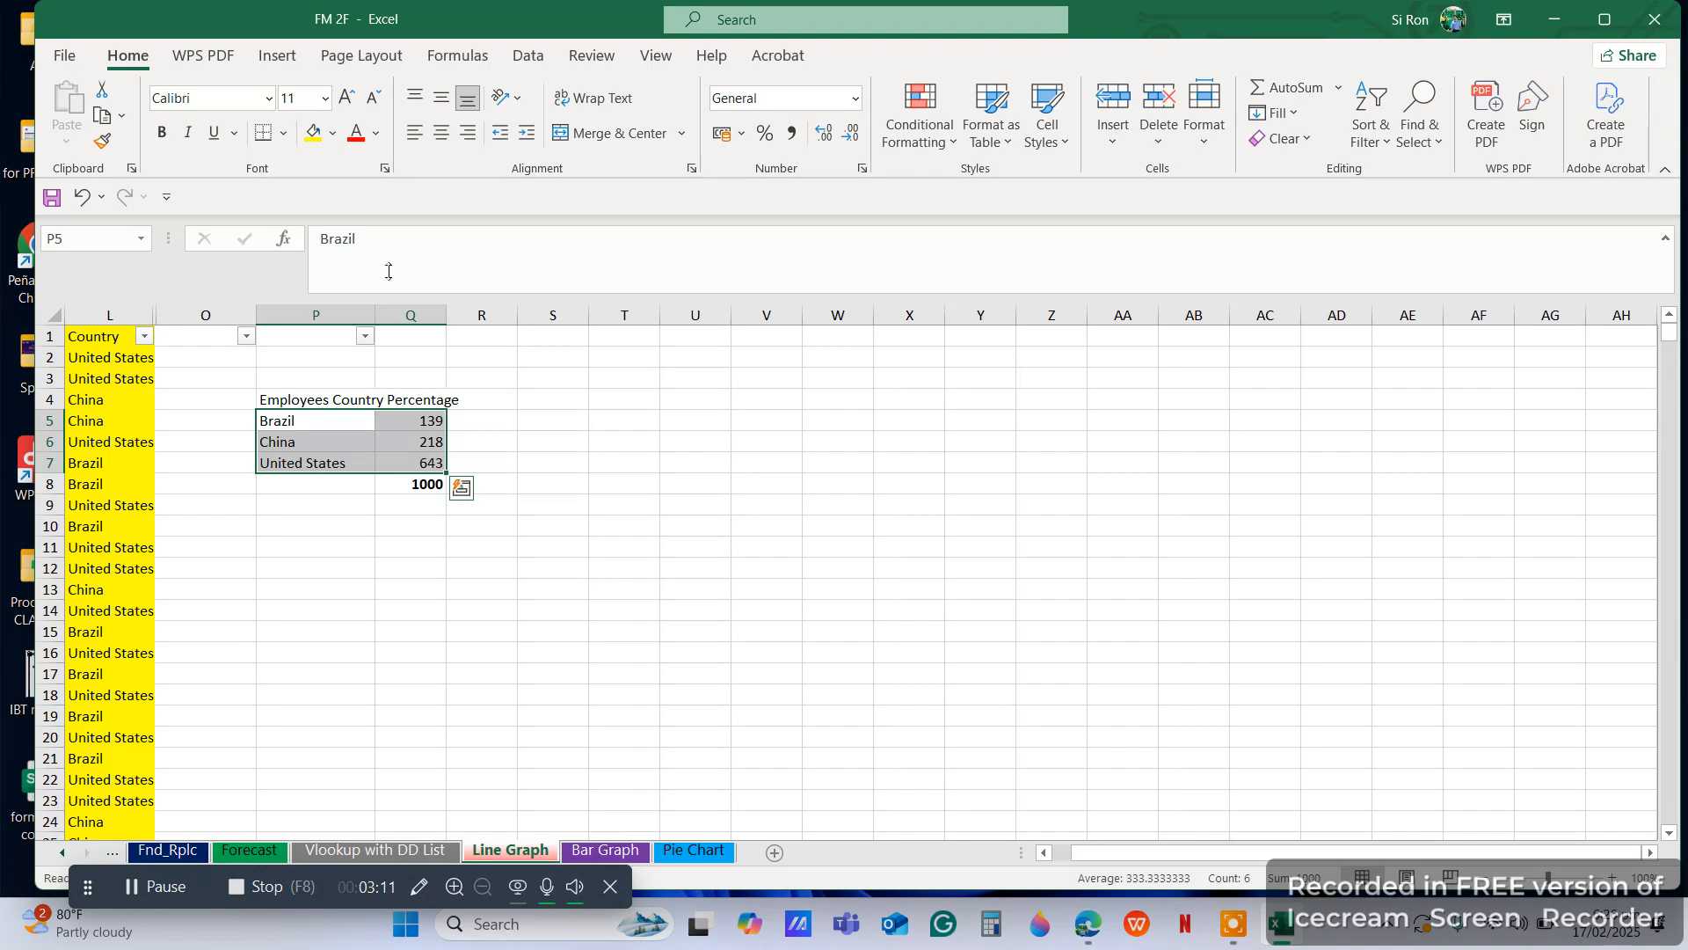
{"action": "left_click", "coordinate": [268, 57]}
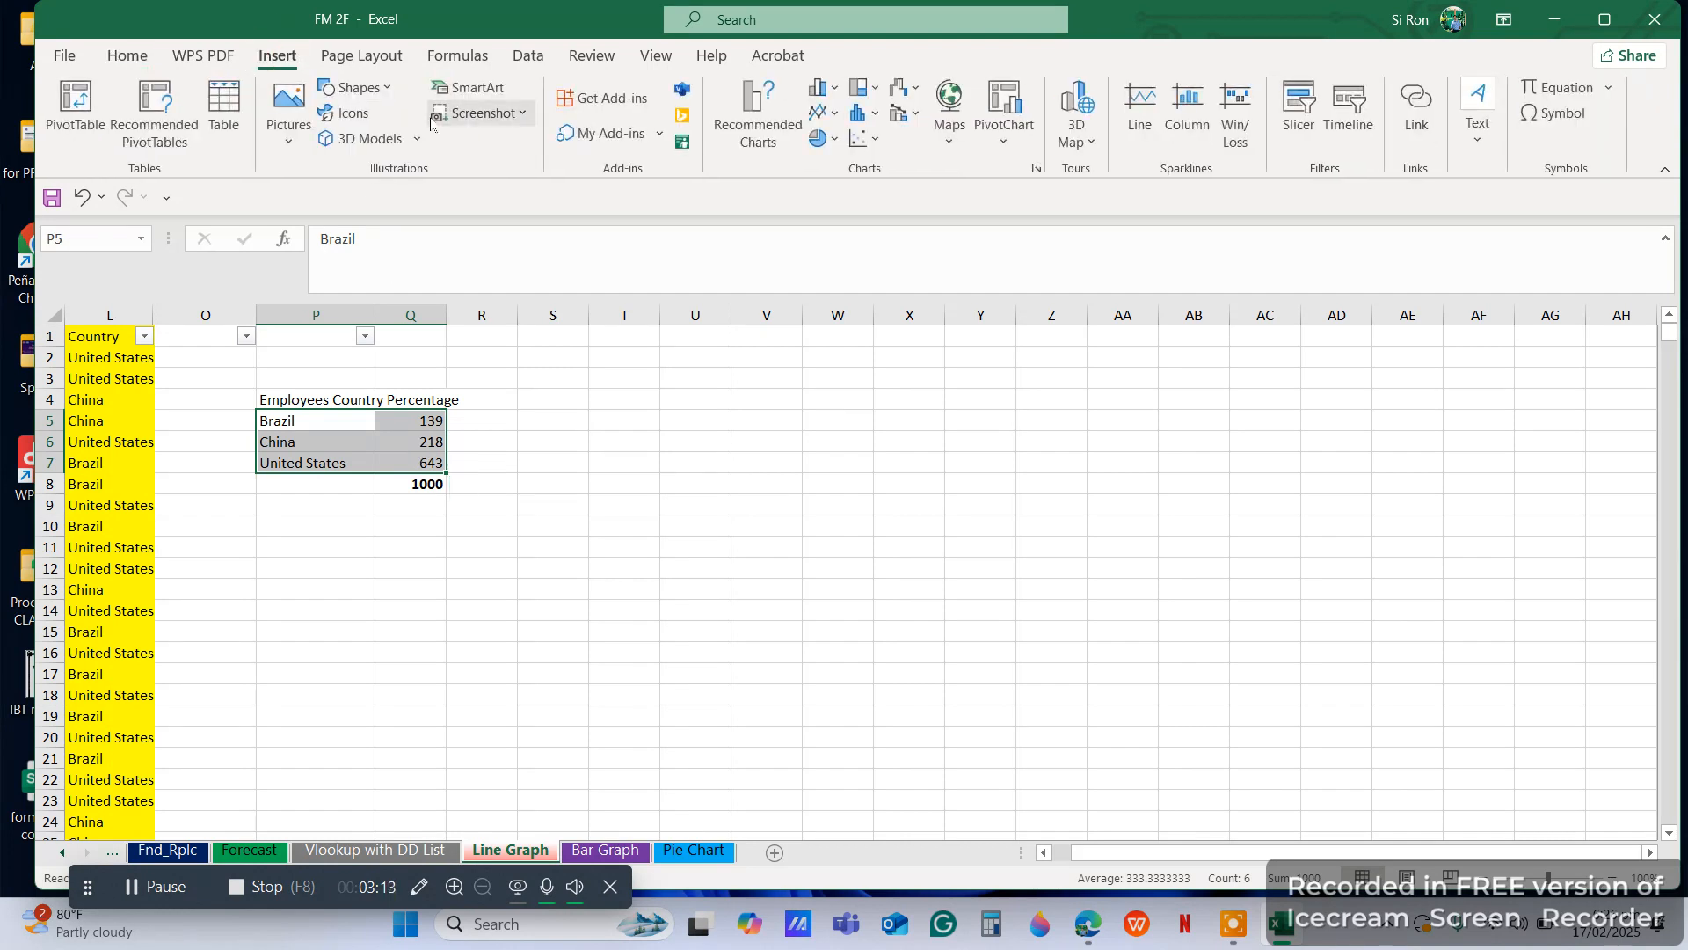
{"action": "left_click", "coordinate": [825, 111]}
{"action": "left_click", "coordinate": [832, 189]}
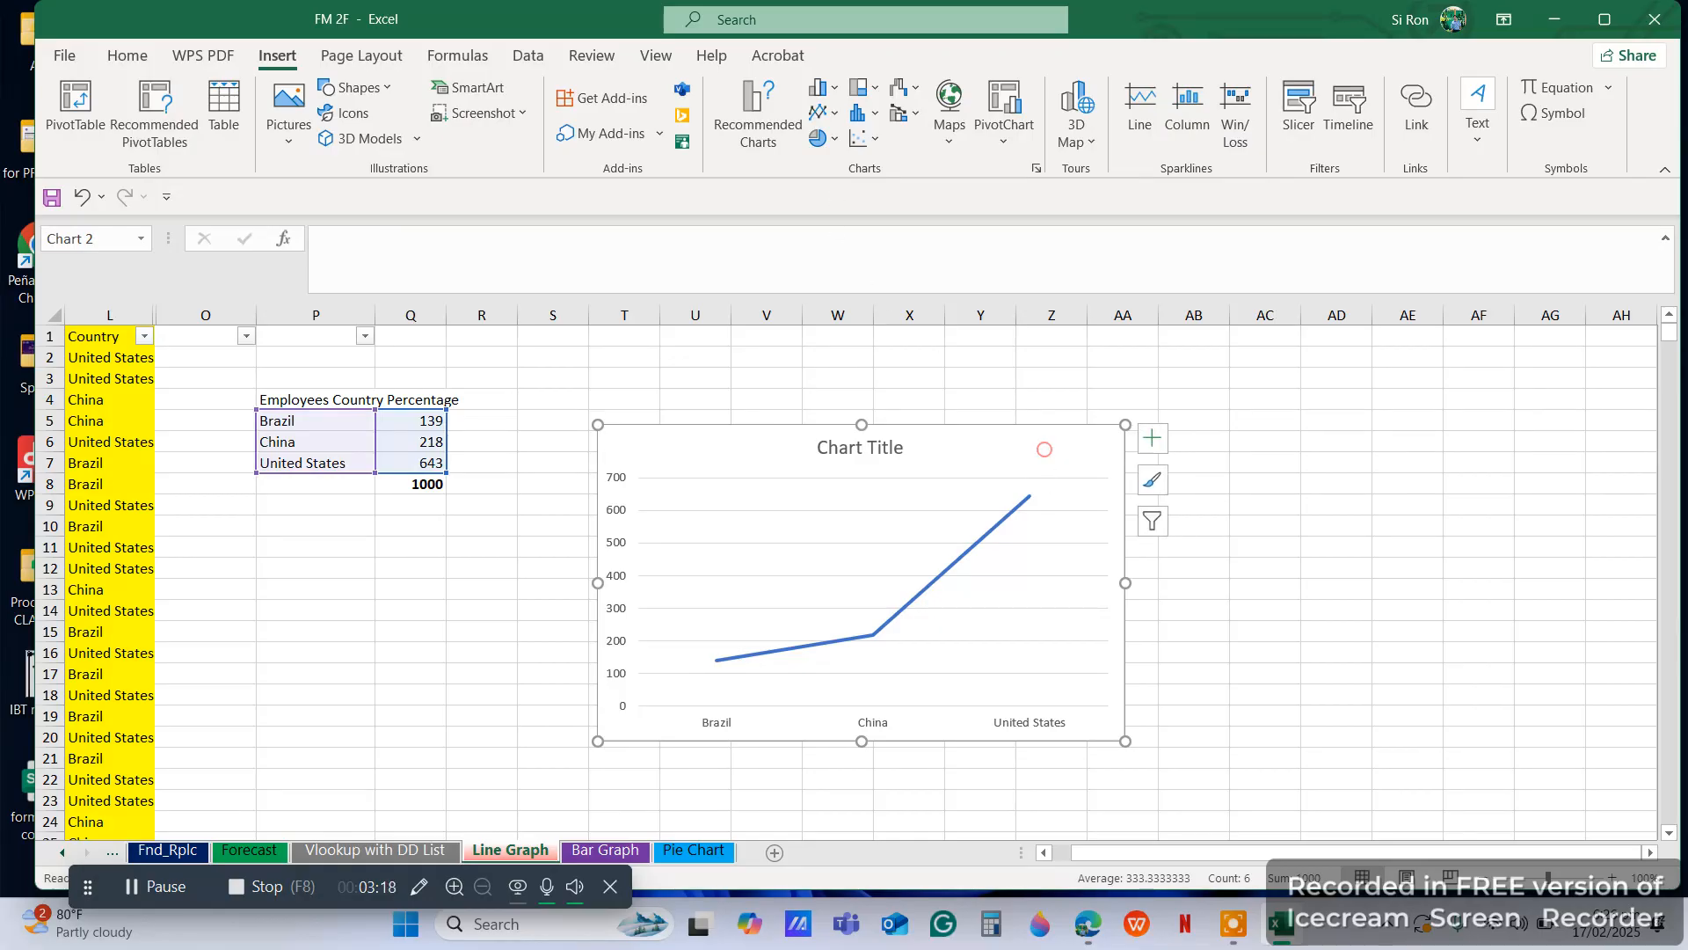
{"action": "left_click_drag", "start_coordinate": [1040, 449], "coordinate": [955, 430]}
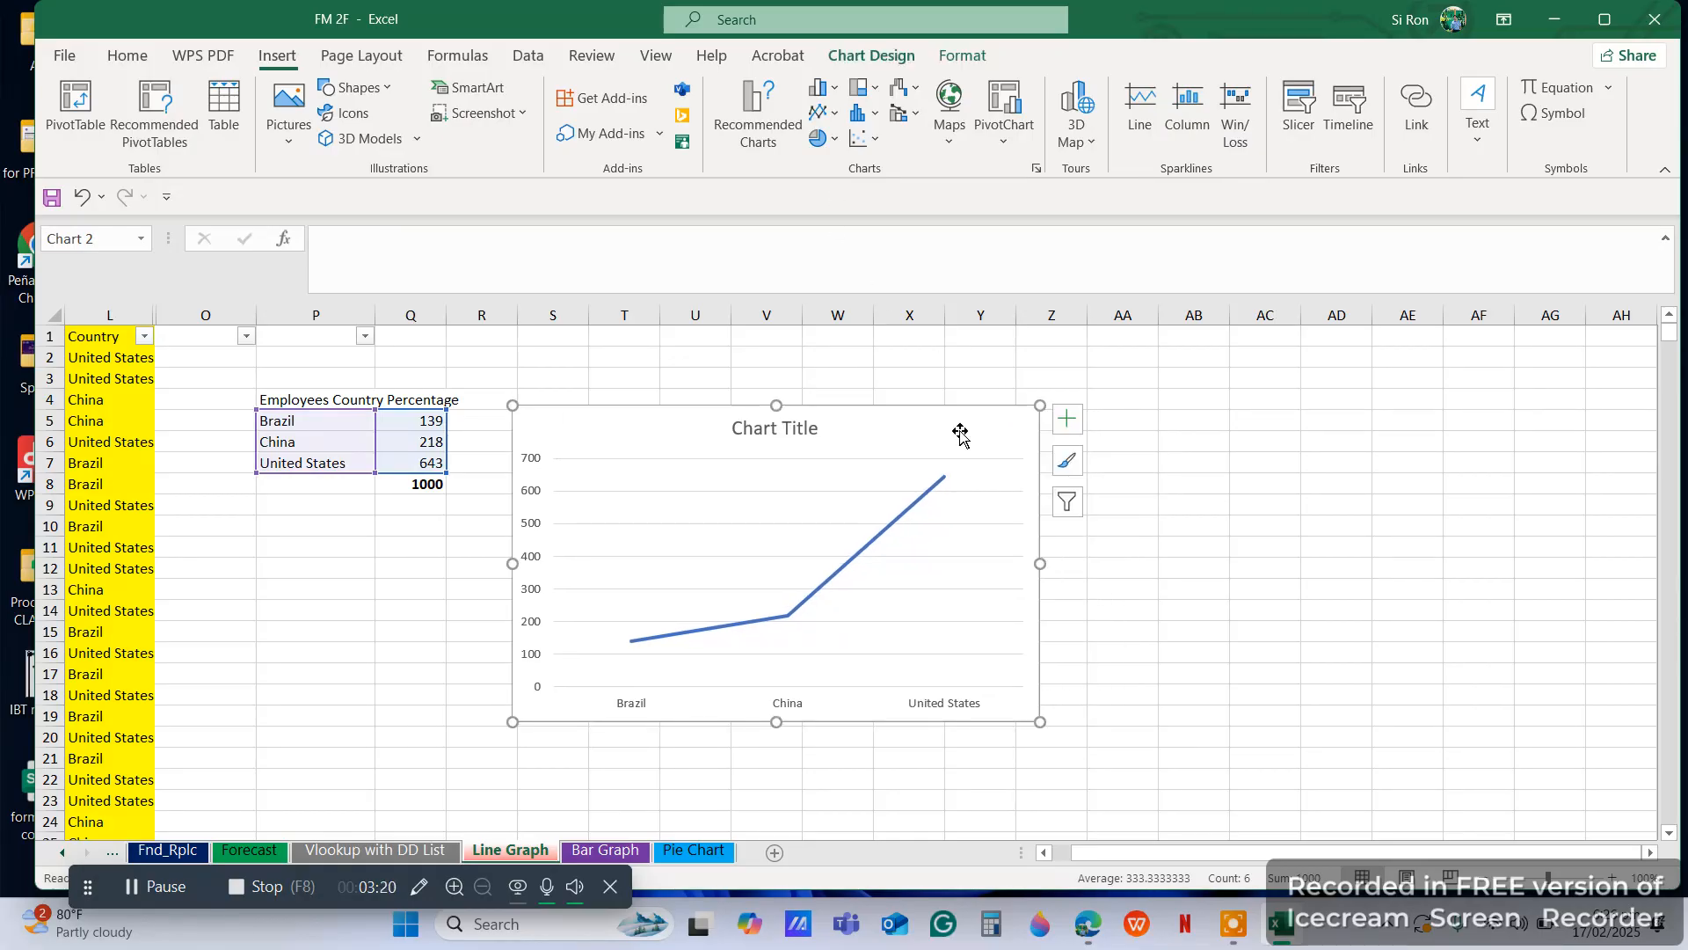
Turn on axis titles and data labels for the new line chart
{"action": "left_click", "coordinate": [1065, 430]}
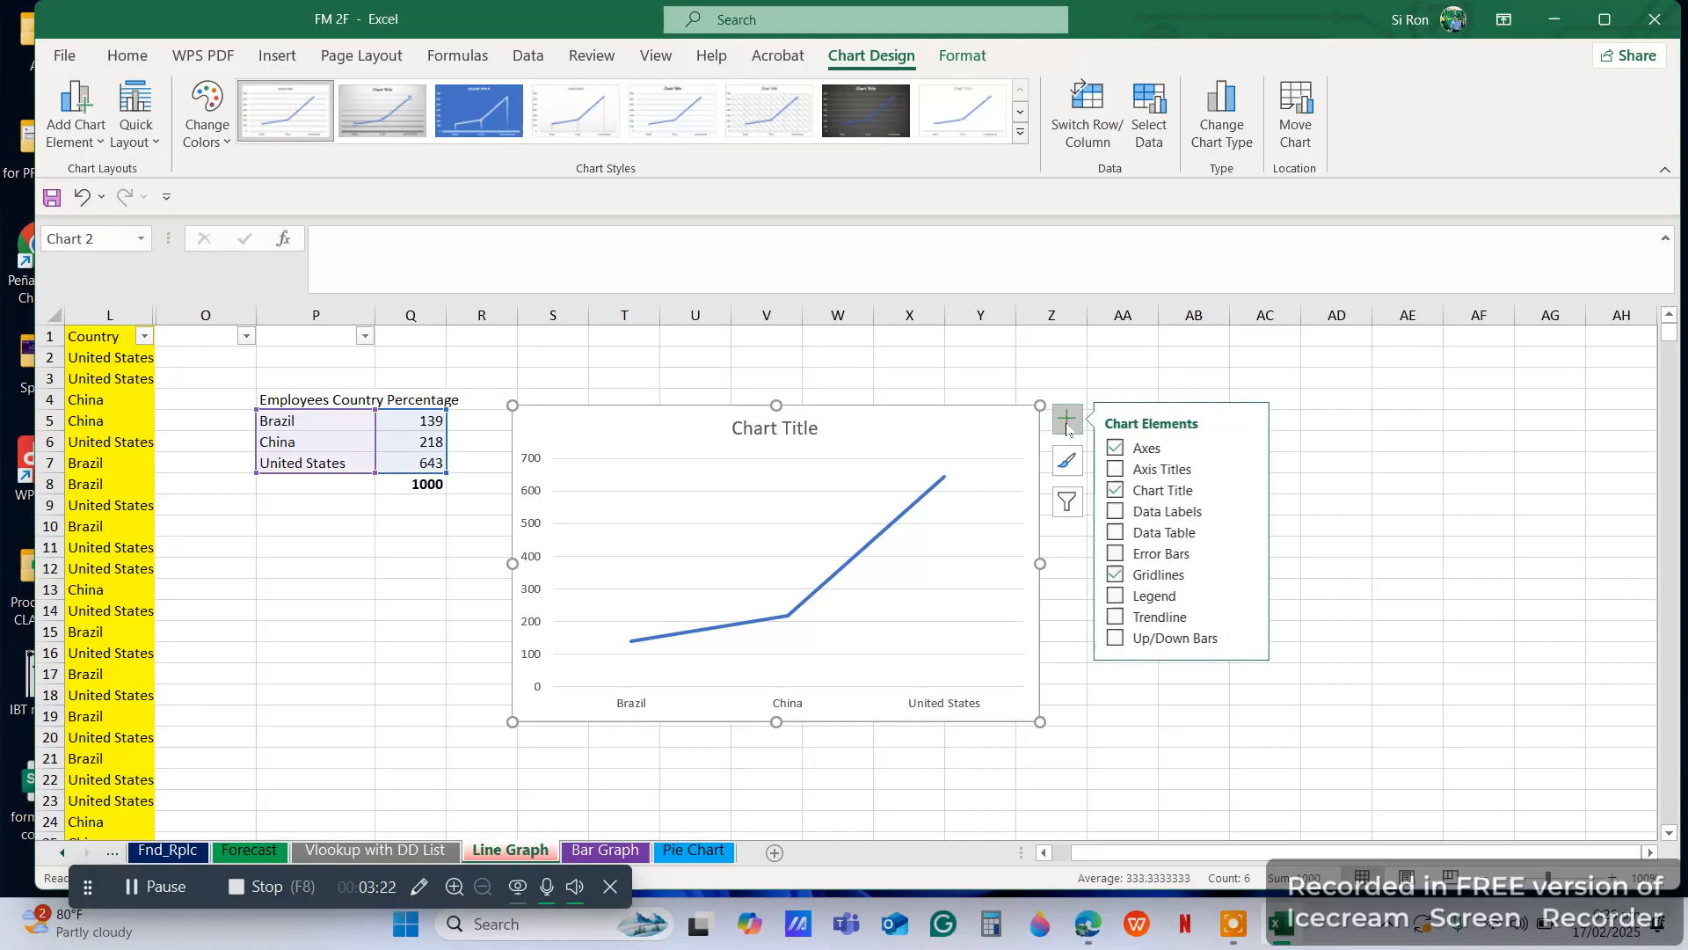
{"action": "left_click", "coordinate": [1117, 468]}
{"action": "left_click", "coordinate": [1117, 512]}
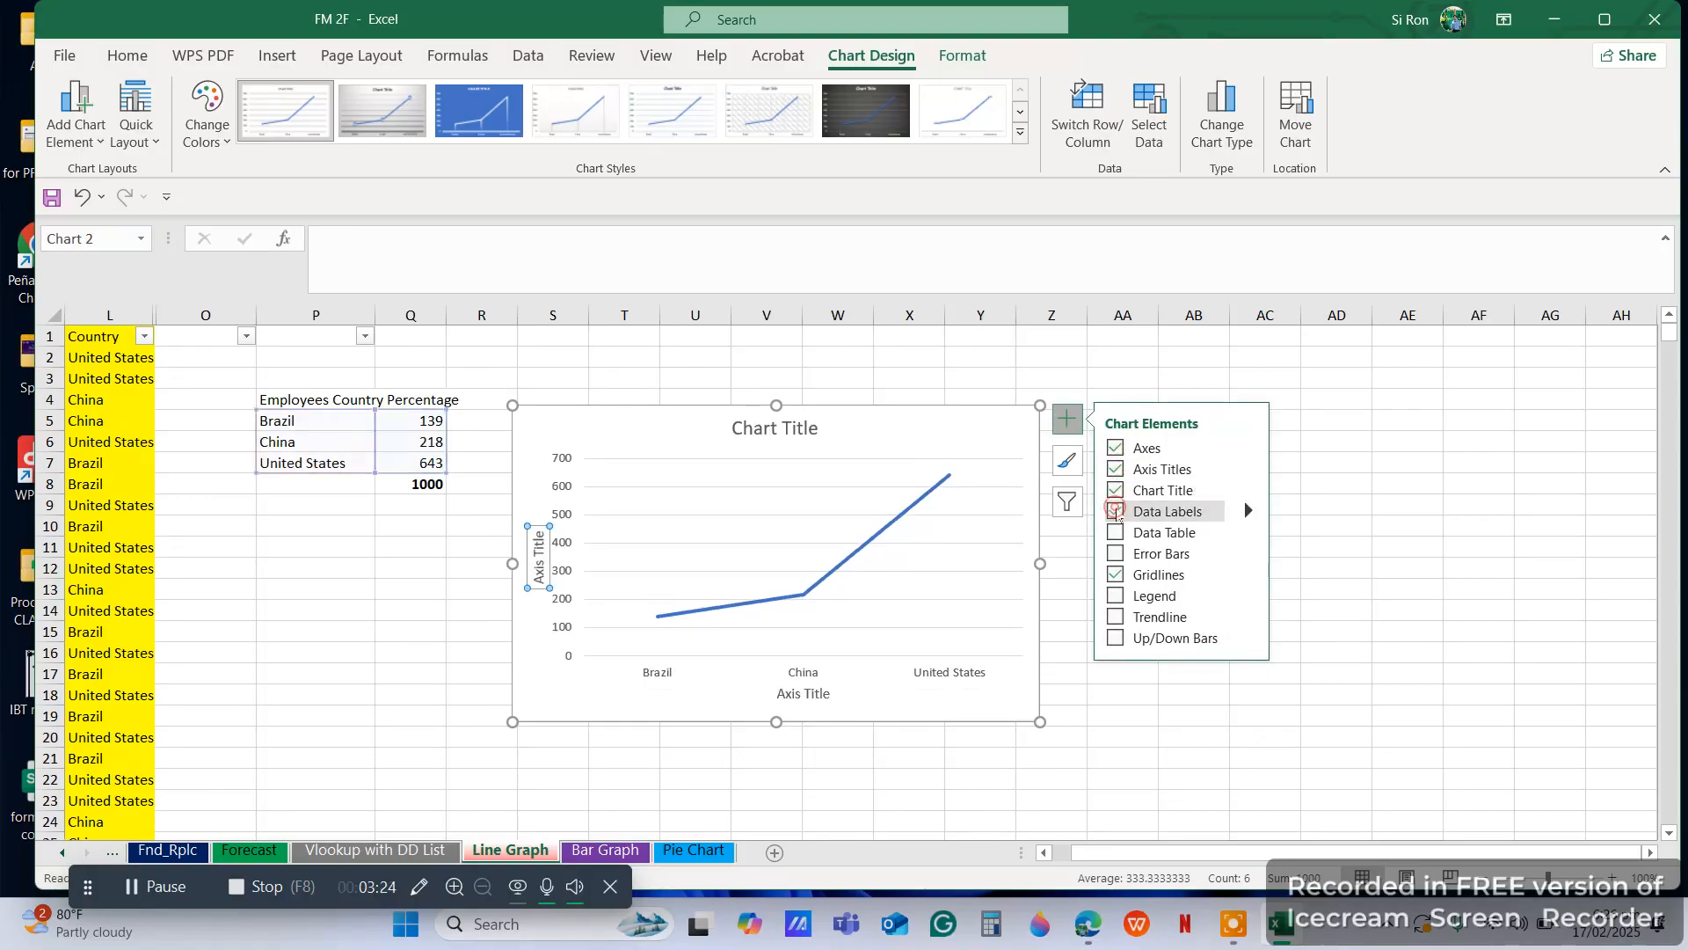
Copy the heading Employees Country Percentage from P4 and paste it over the placeholder chart title
{"action": "left_click", "coordinate": [290, 402]}
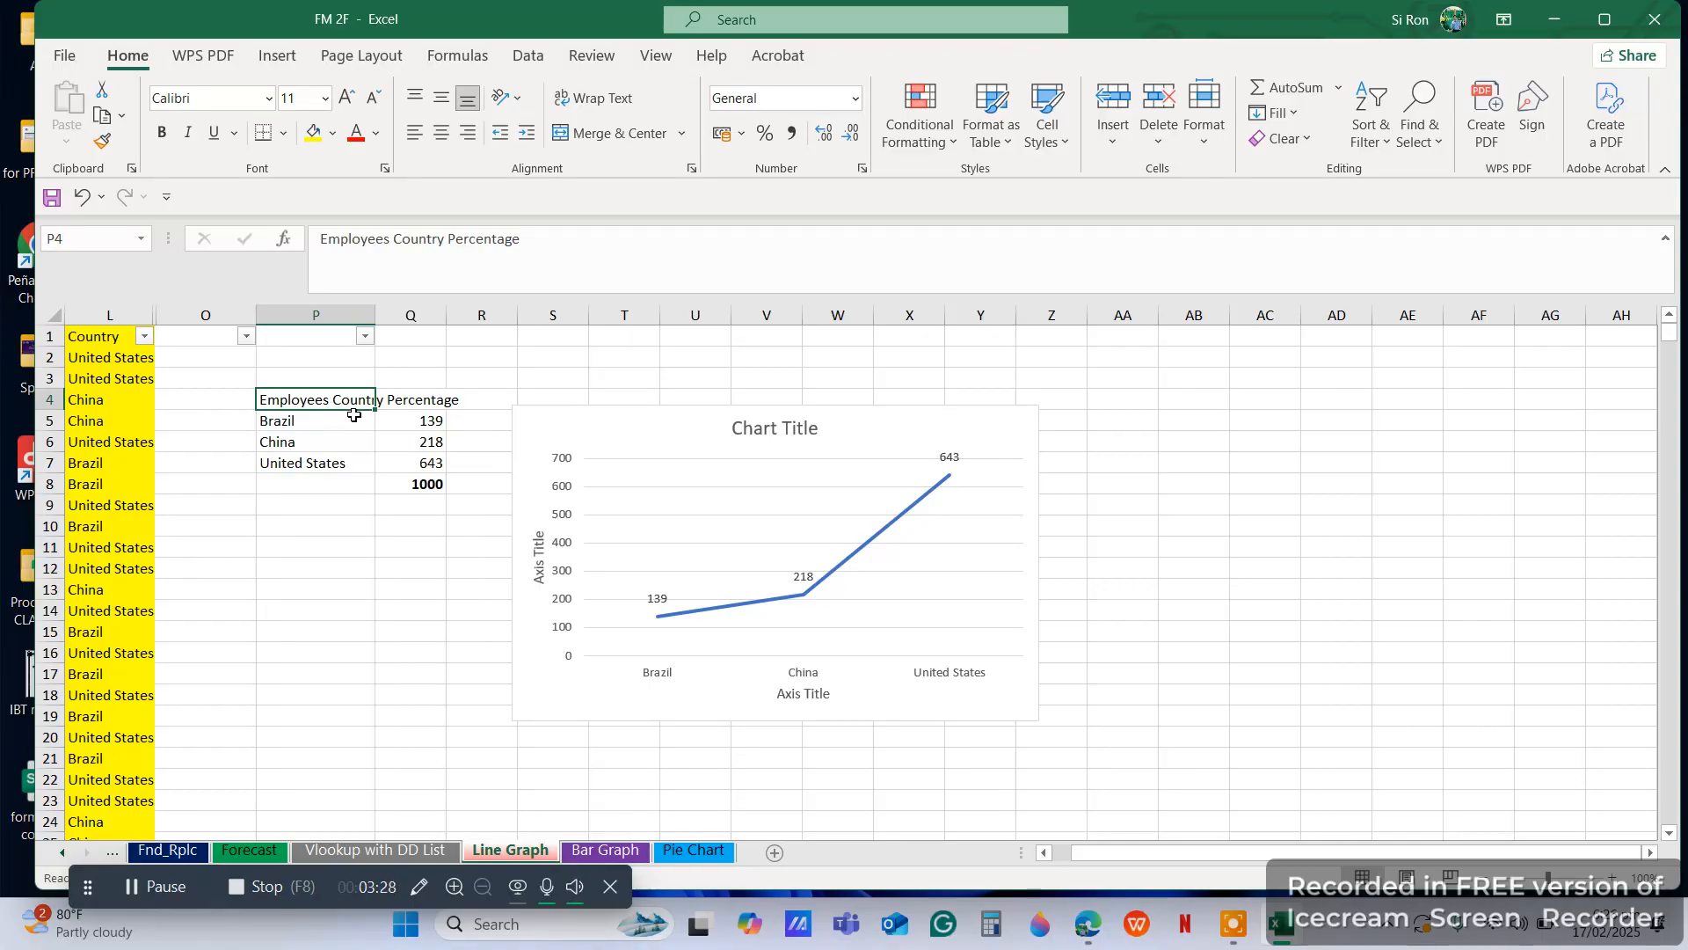
{"action": "key", "text": "ctrl+c"}
{"action": "key", "text": "Escape"}
{"action": "left_click", "coordinate": [102, 114]}
{"action": "left_click", "coordinate": [750, 428]}
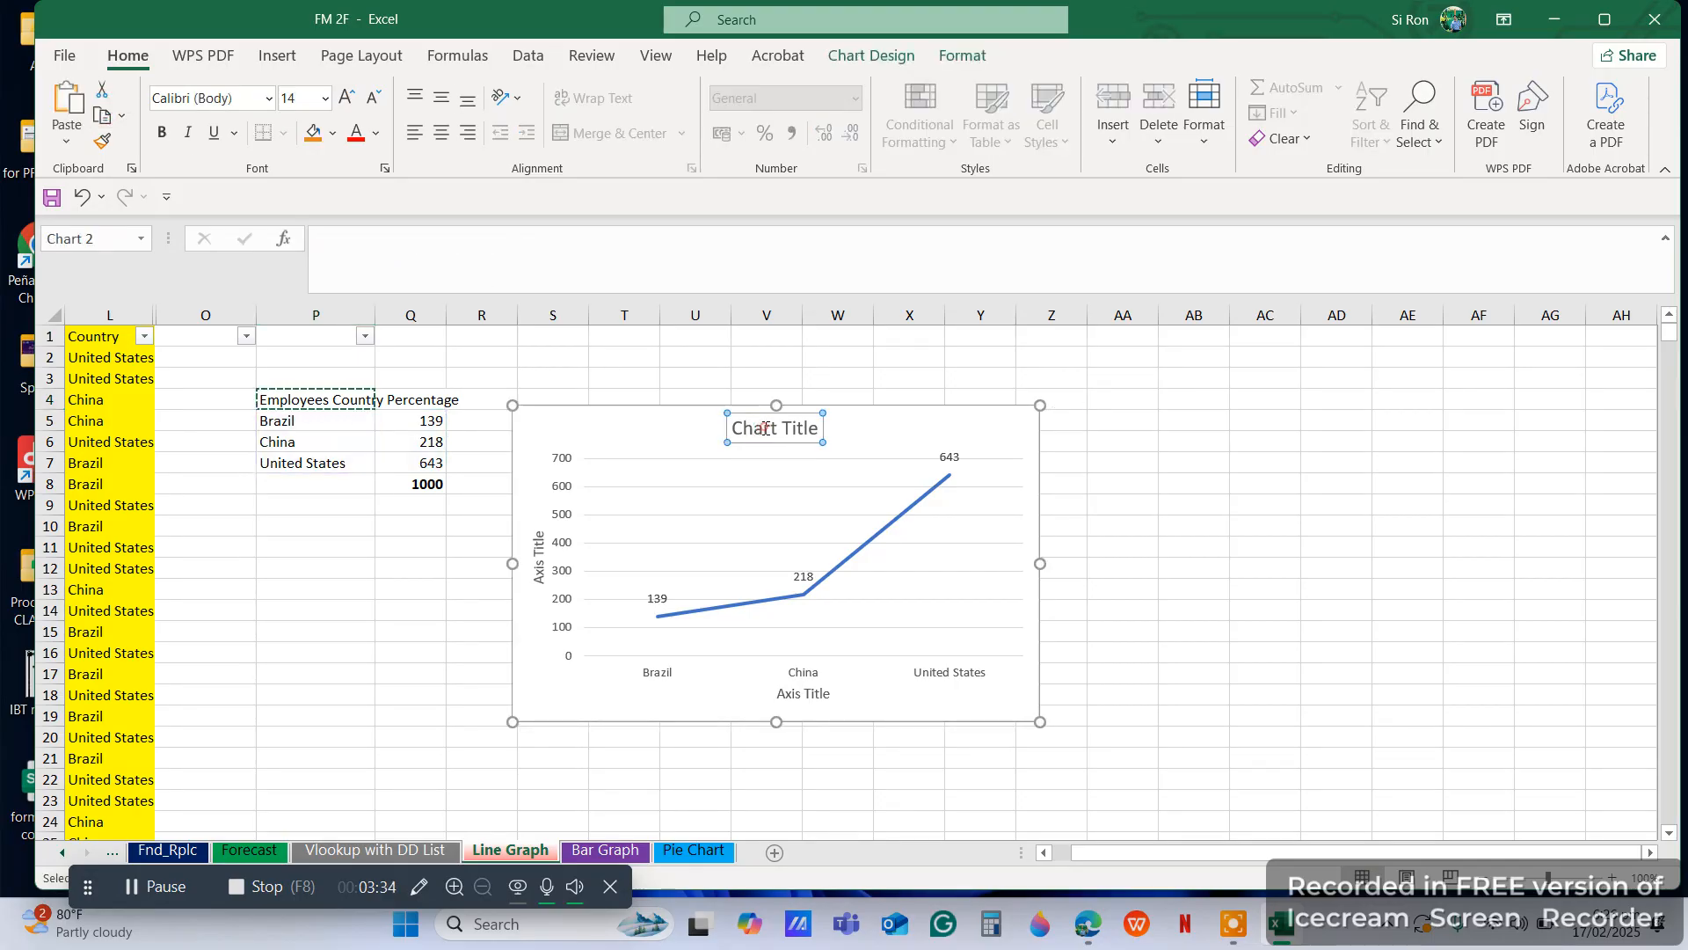
{"action": "double_click", "coordinate": [751, 428]}
{"action": "left_click_drag", "start_coordinate": [819, 429], "coordinate": [707, 427]}
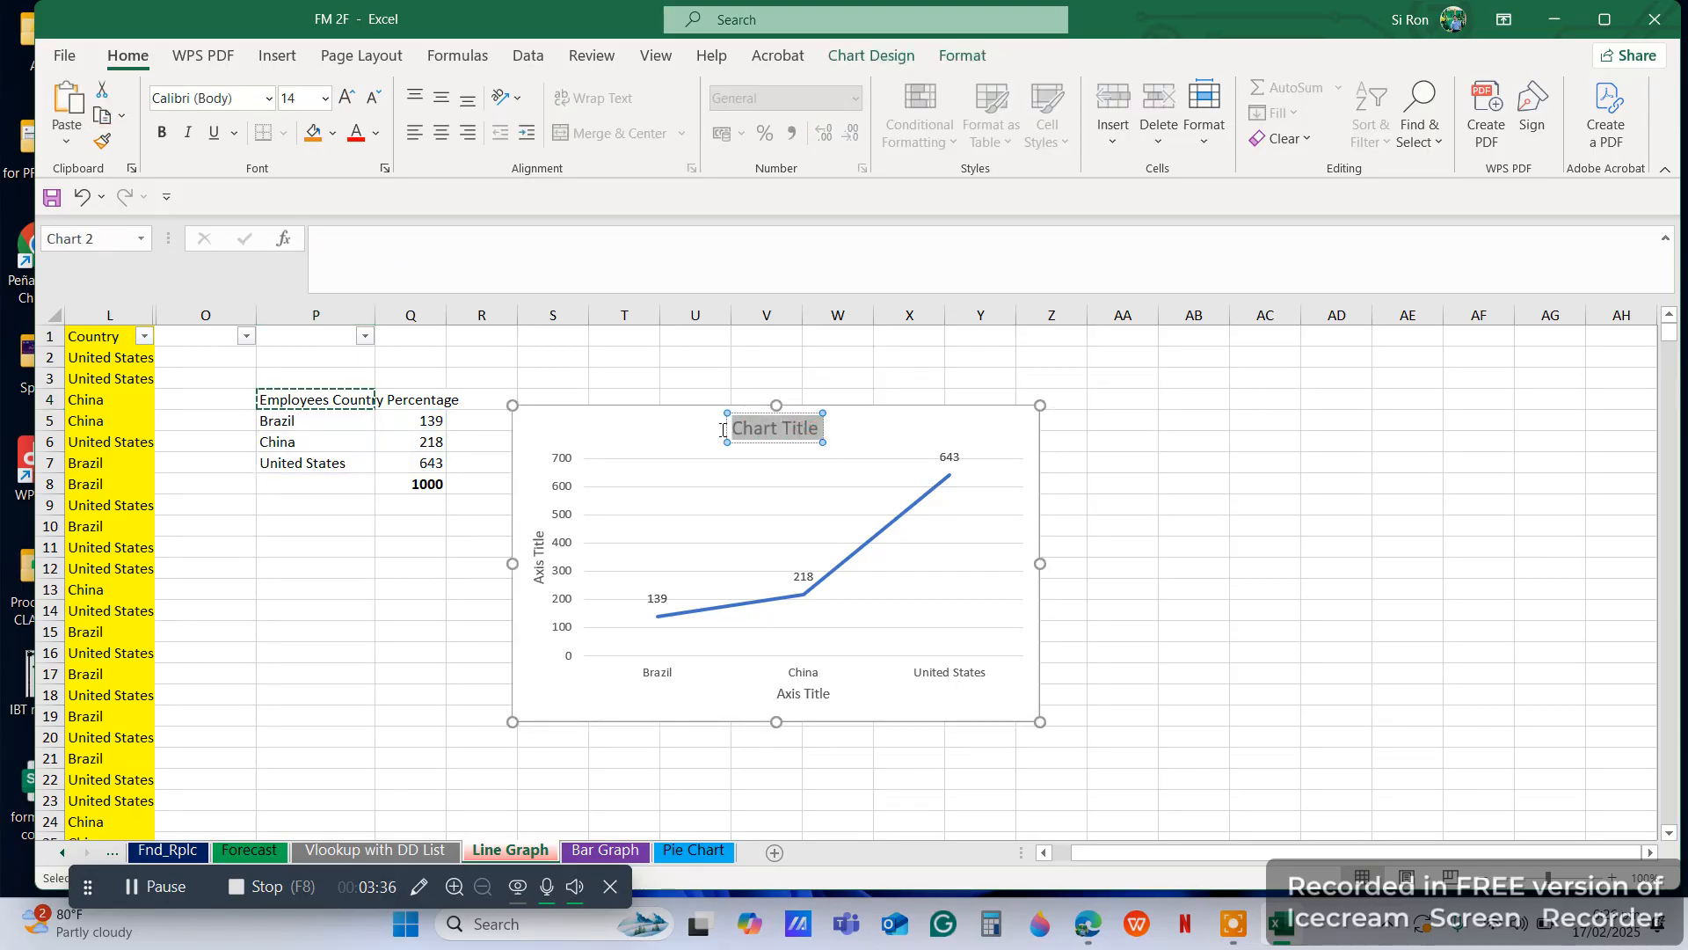
{"action": "left_click", "coordinate": [80, 105]}
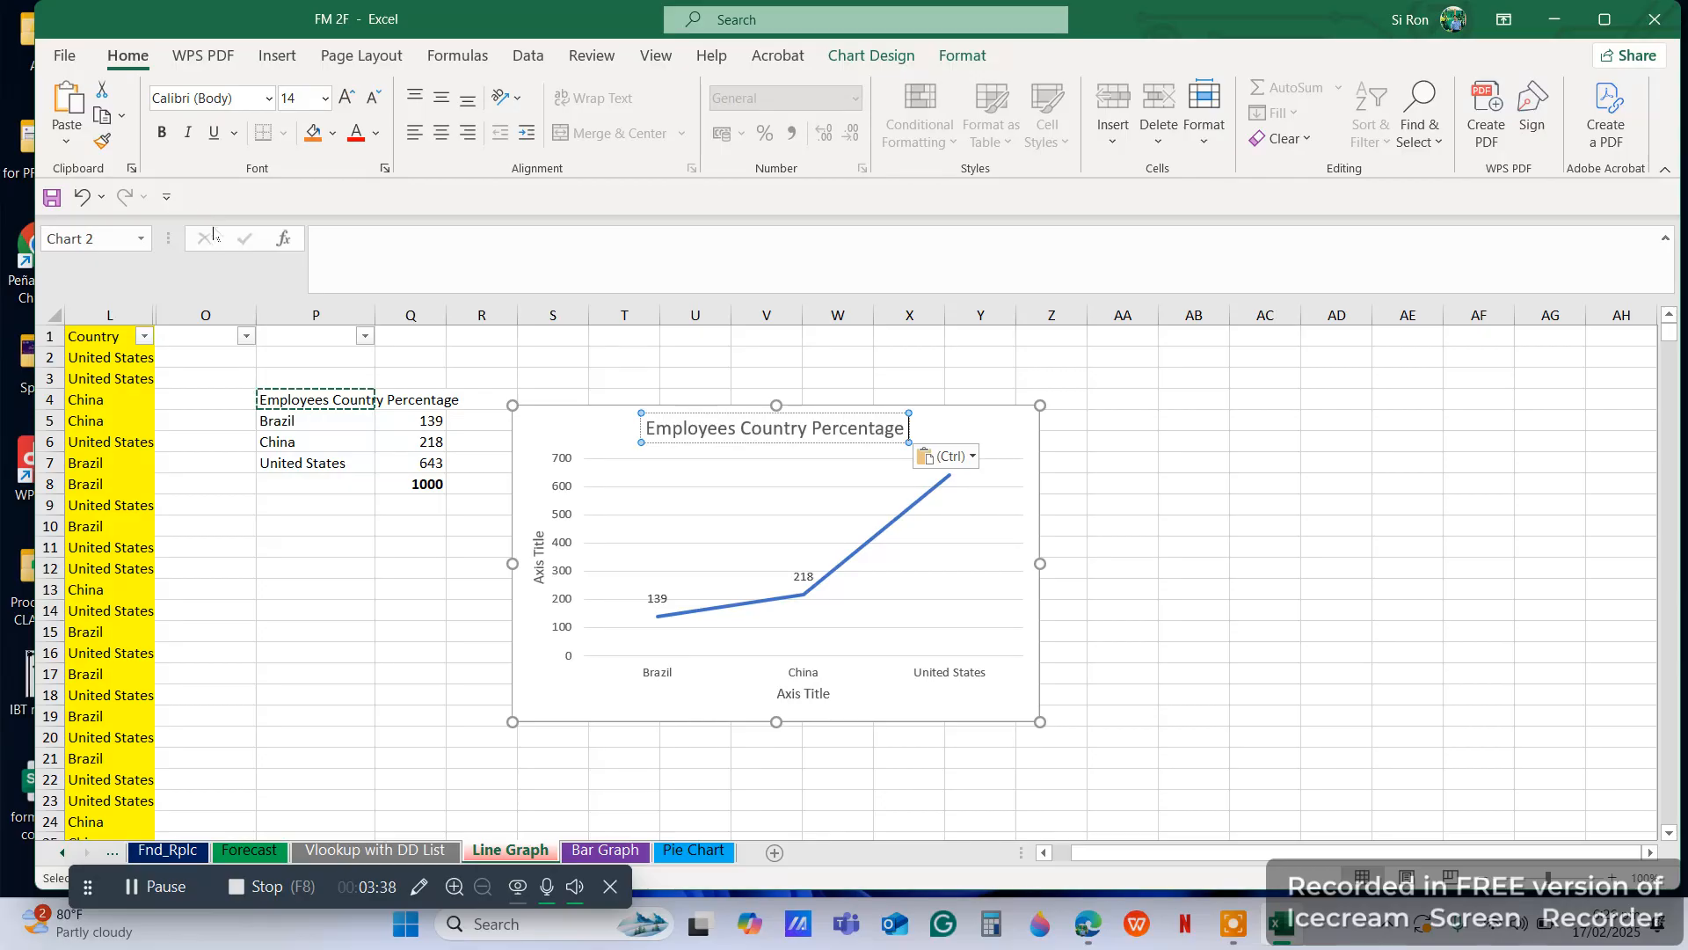
Change the vertical axis title of the new chart to No. of Employees
{"action": "left_click", "coordinate": [536, 556]}
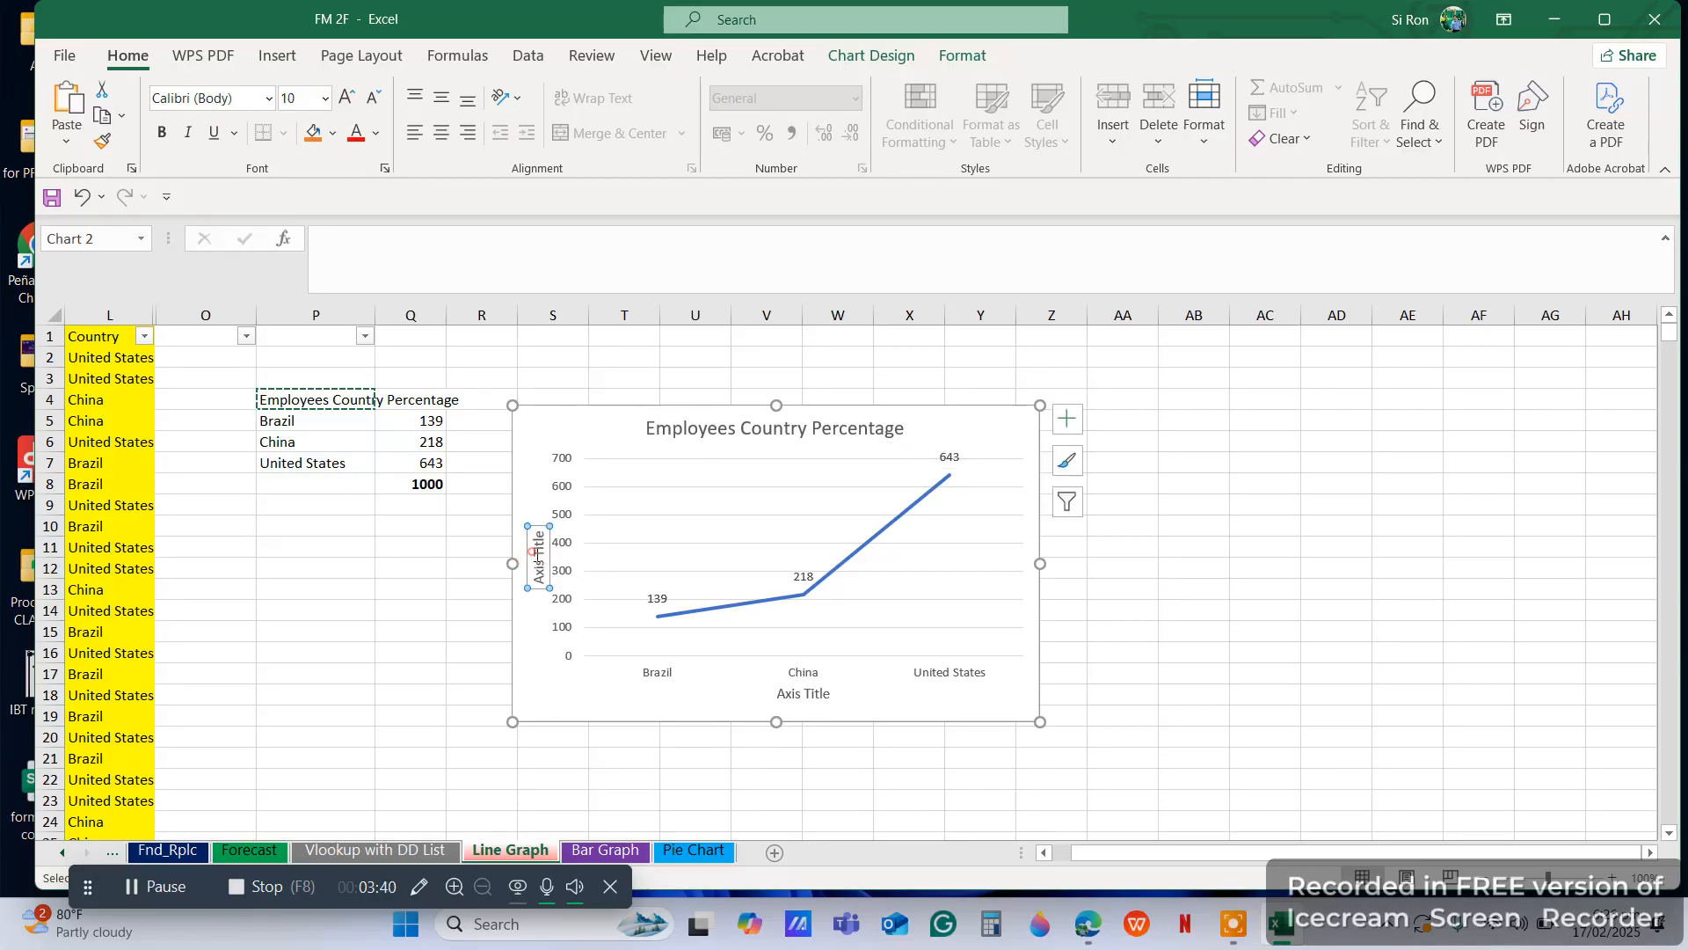
{"action": "double_click", "coordinate": [539, 543]}
{"action": "key", "text": "ctrl+a"}
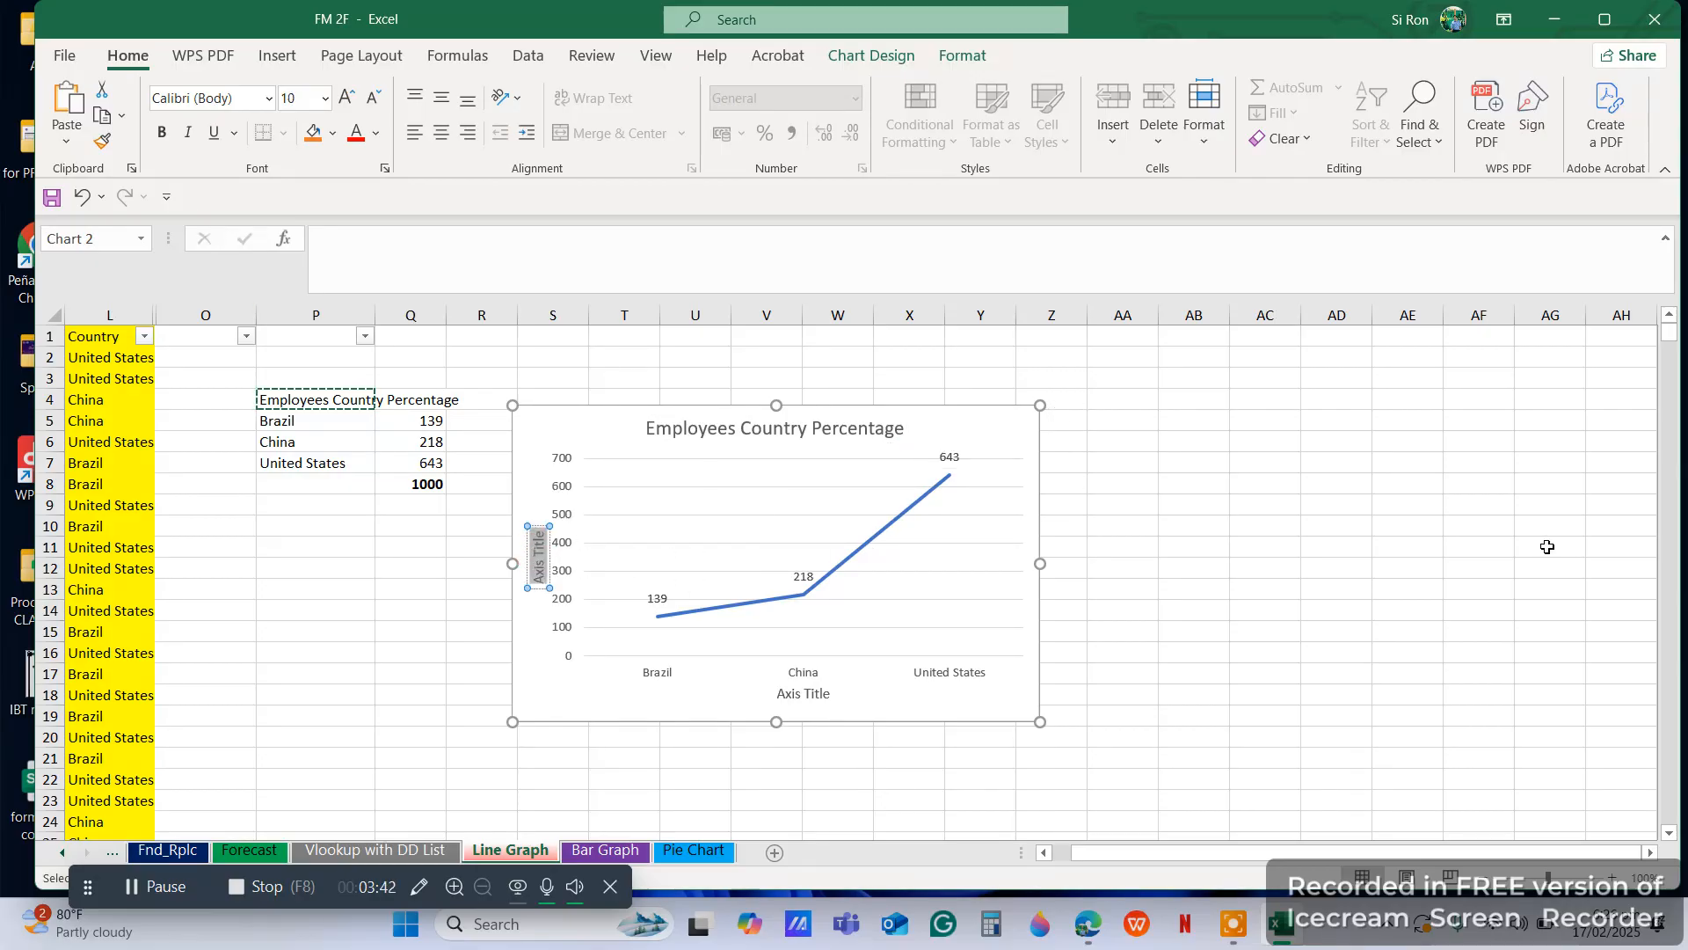
{"action": "type", "text": "No. of"}
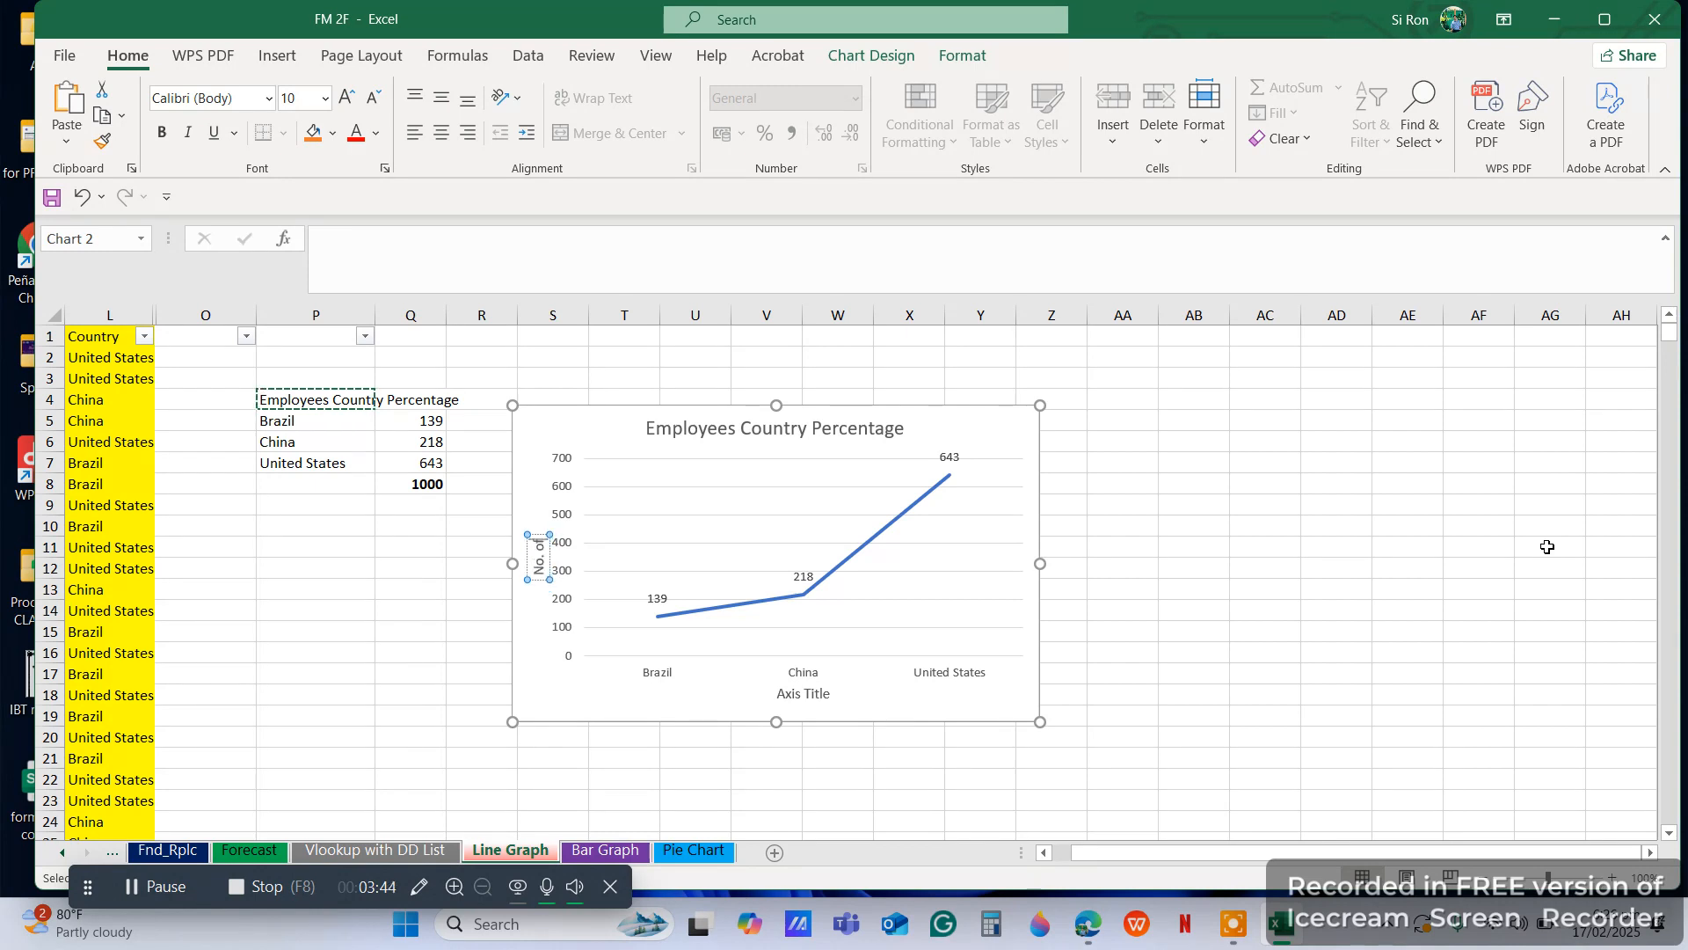
{"action": "type", "text": " Employees"}
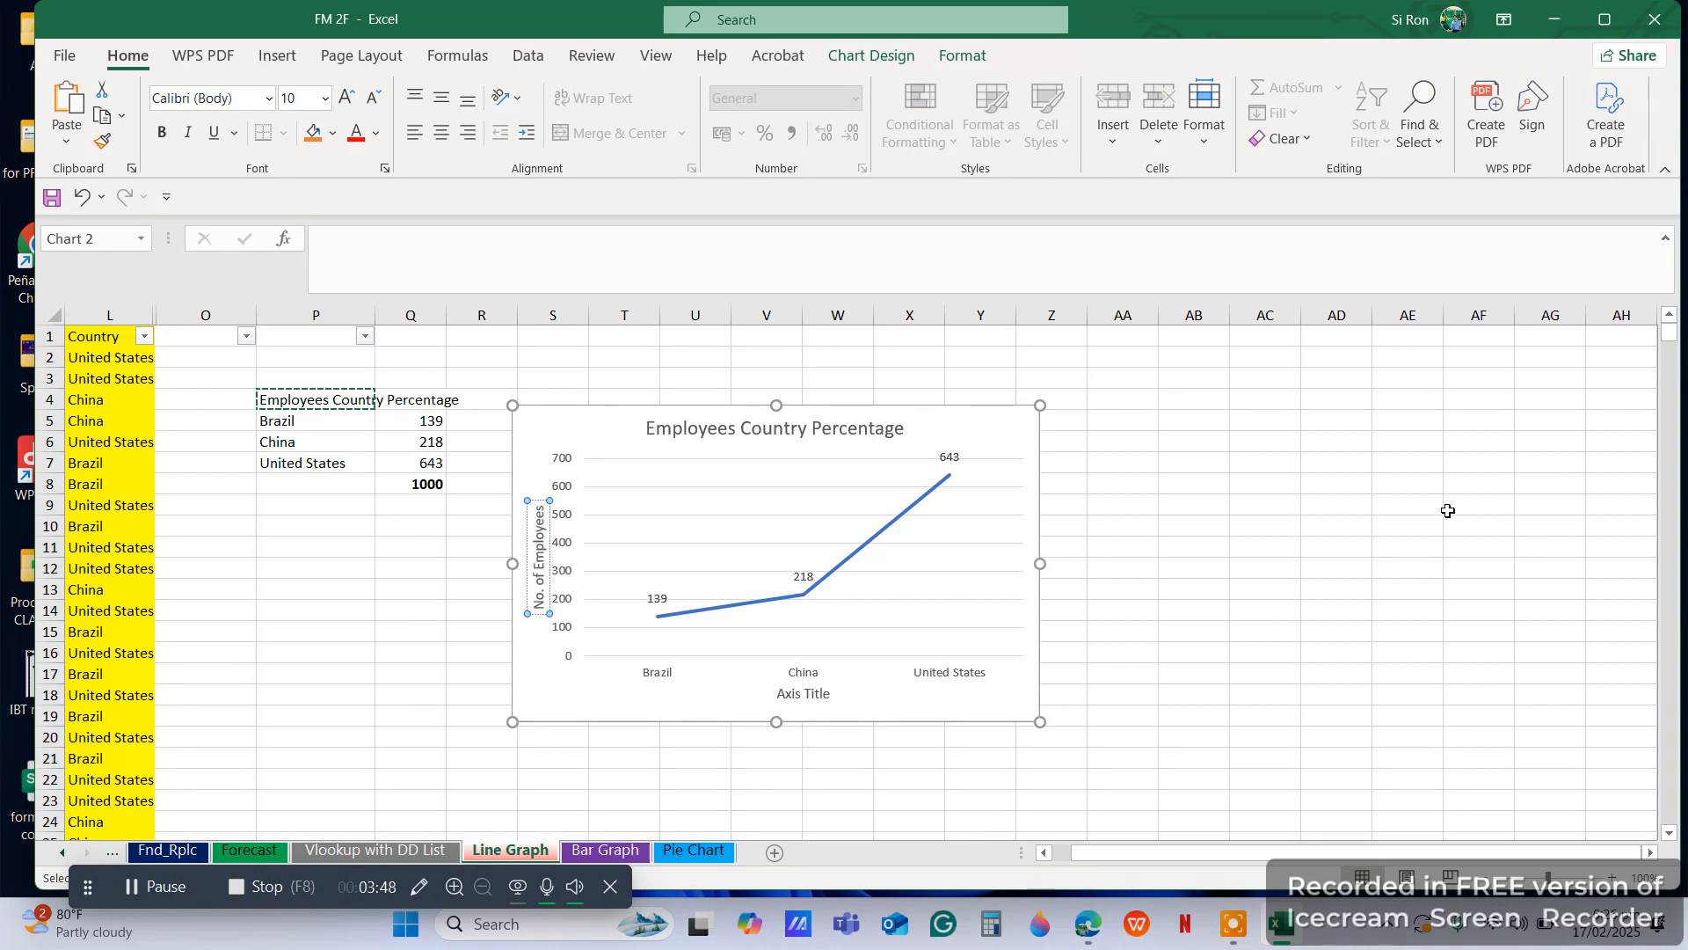
Change the horizontal axis title of the new chart to Countries
{"action": "left_click", "coordinate": [800, 697]}
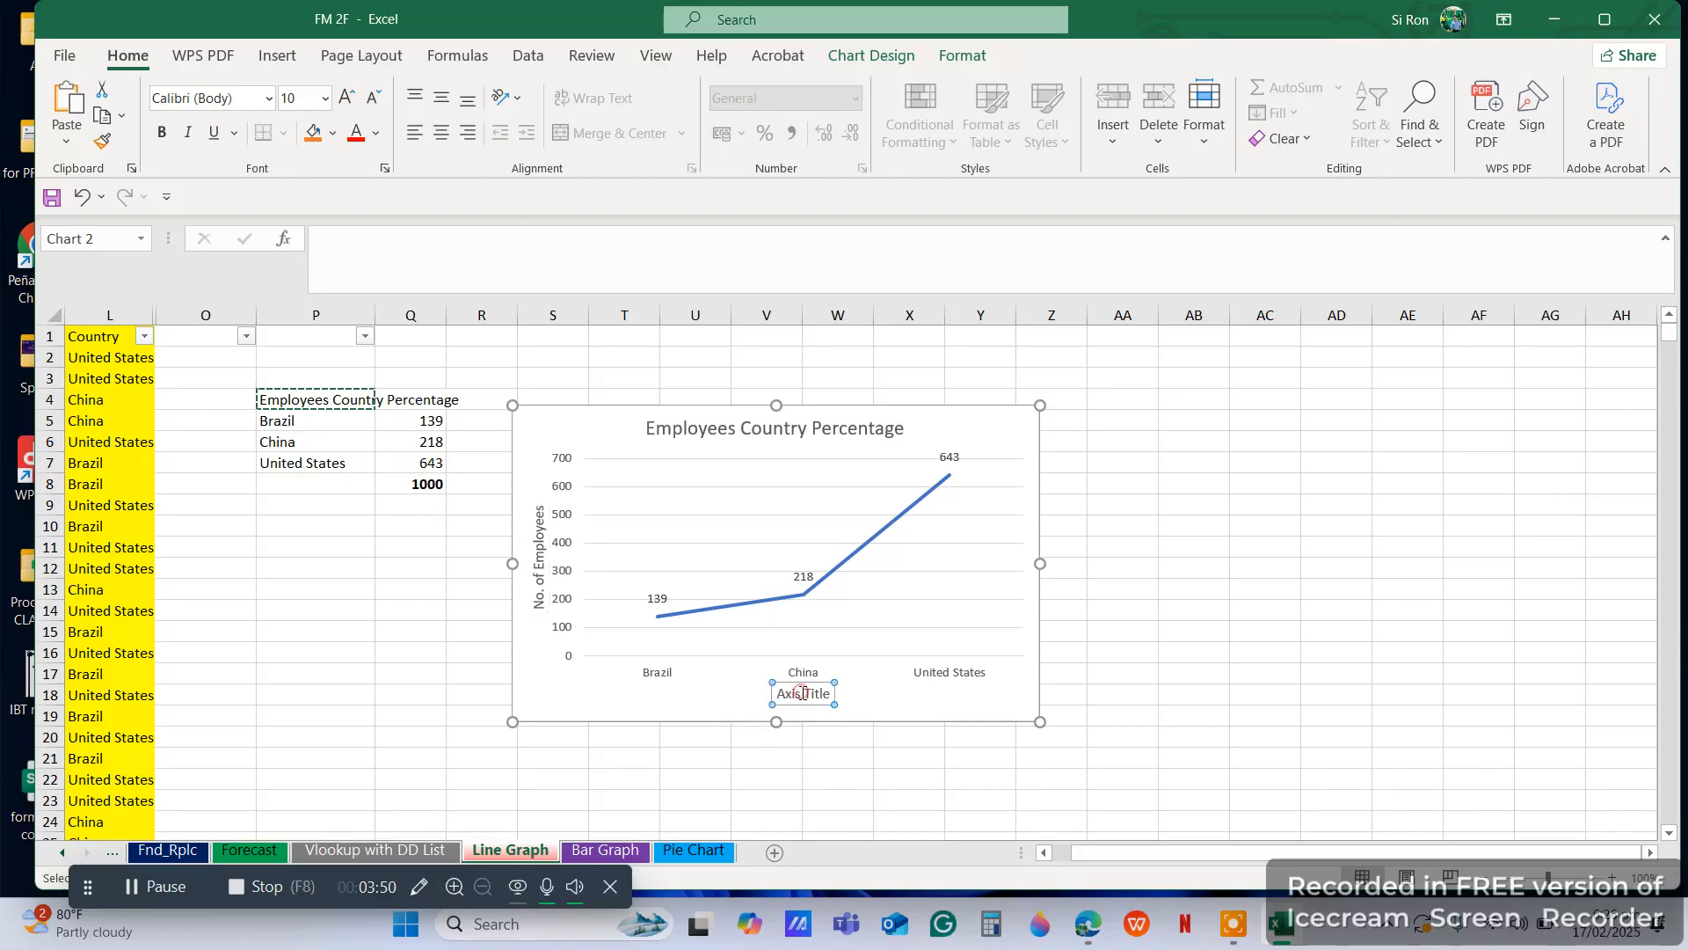
{"action": "triple_click", "coordinate": [801, 698]}
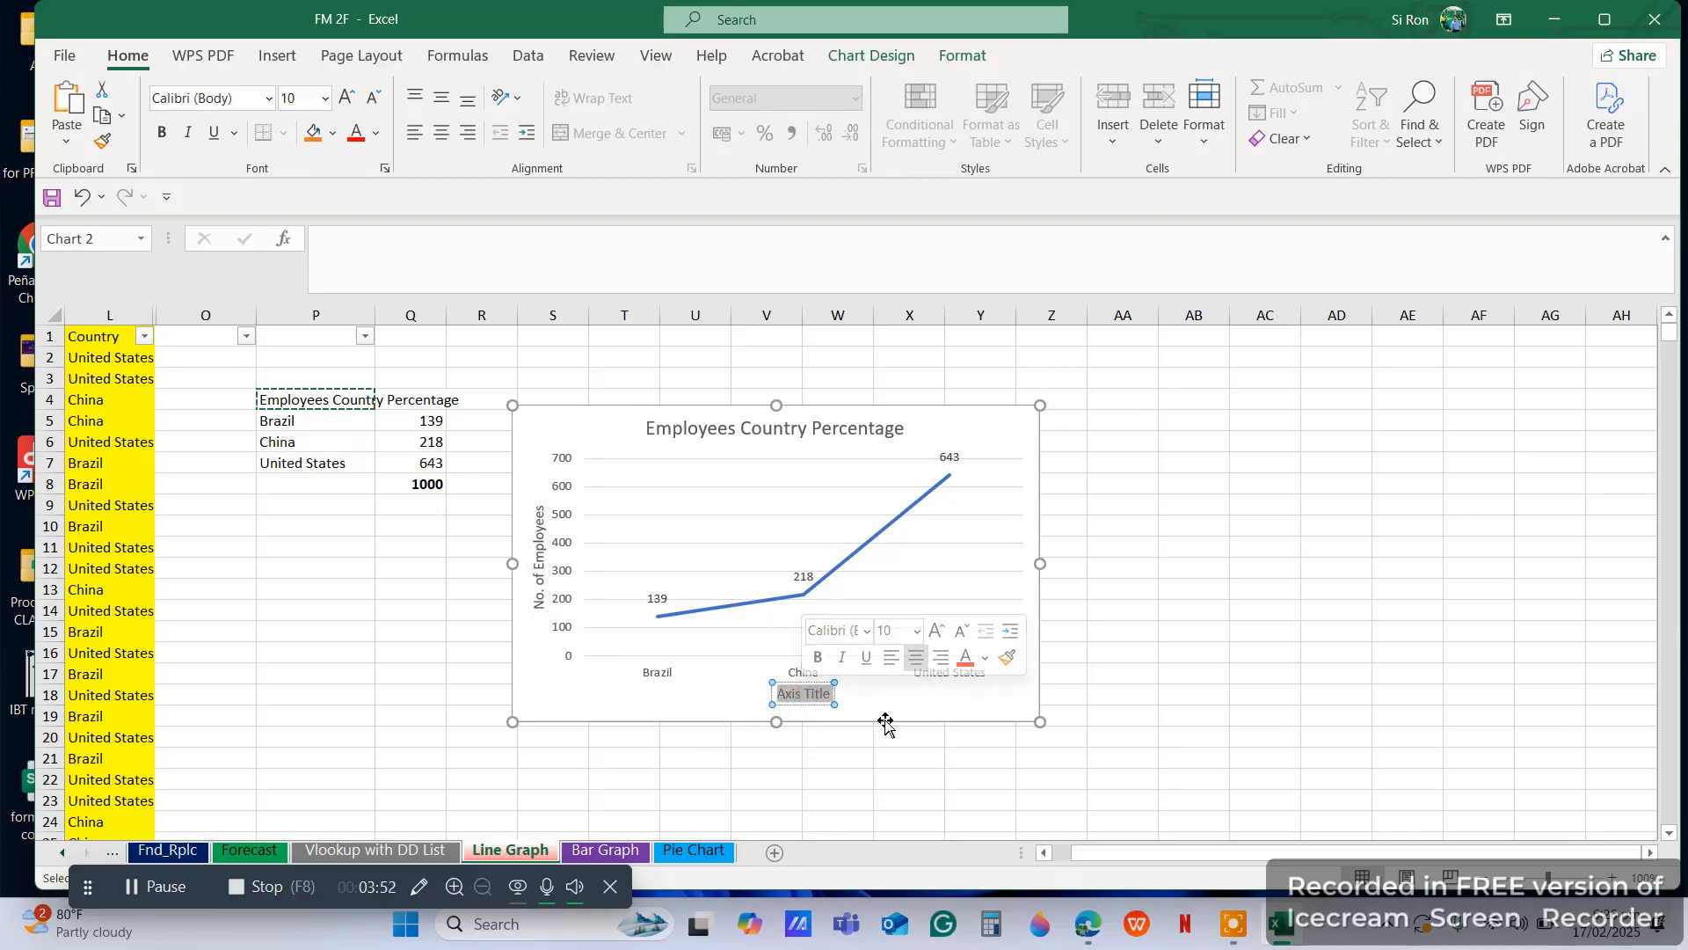
{"action": "type", "text": "Countries"}
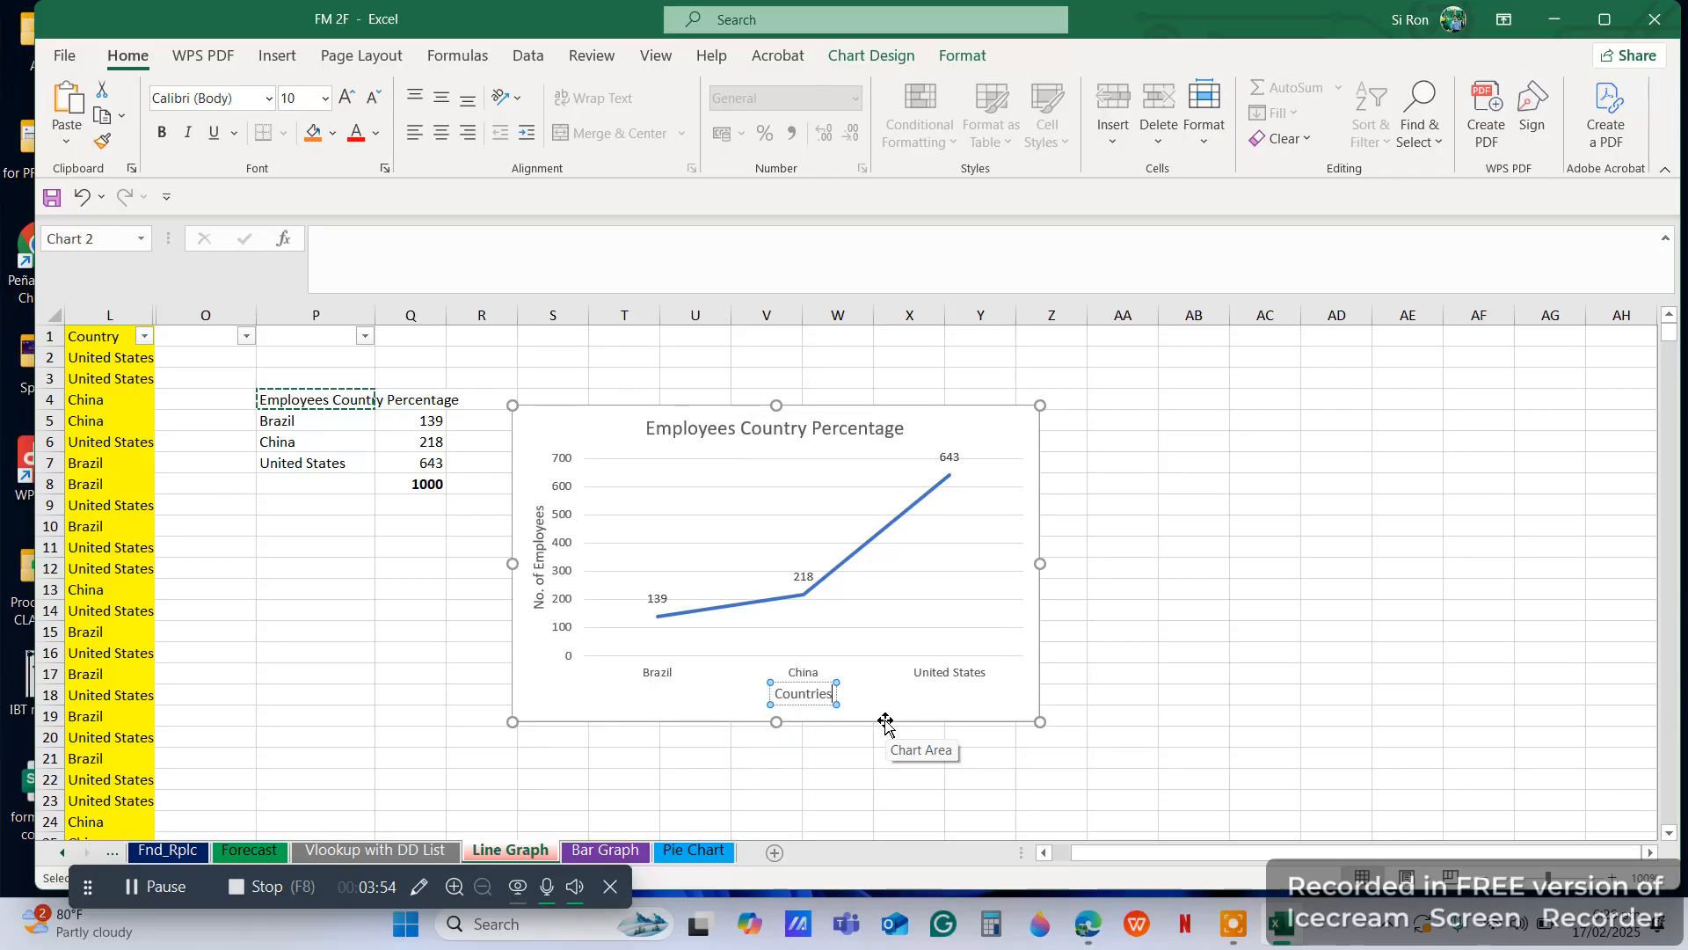